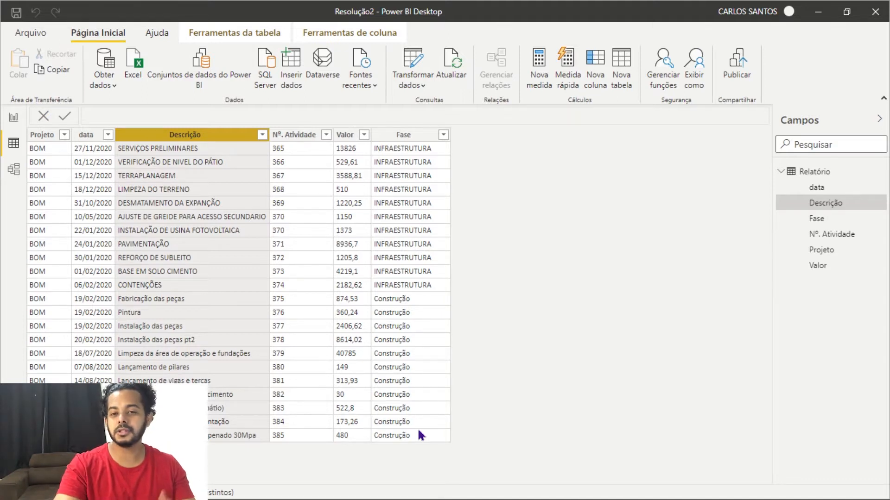
- Review the Nº. Atividade and Valor columns of the Relatório table and switch to the Problema - Construção Civil.xlsx workbook in Excel
{"action": "left_click", "coordinate": [297, 134]}
{"action": "left_click", "coordinate": [341, 135]}
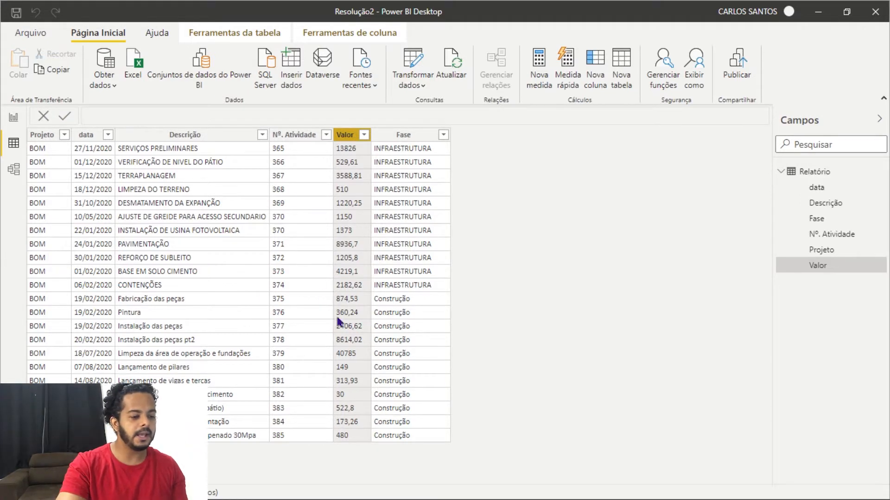
{"action": "key", "text": "super"}
{"action": "mouse_move", "coordinate": [462, 494]}
{"action": "left_click", "coordinate": [473, 435]}
{"action": "left_click", "coordinate": [399, 308]}
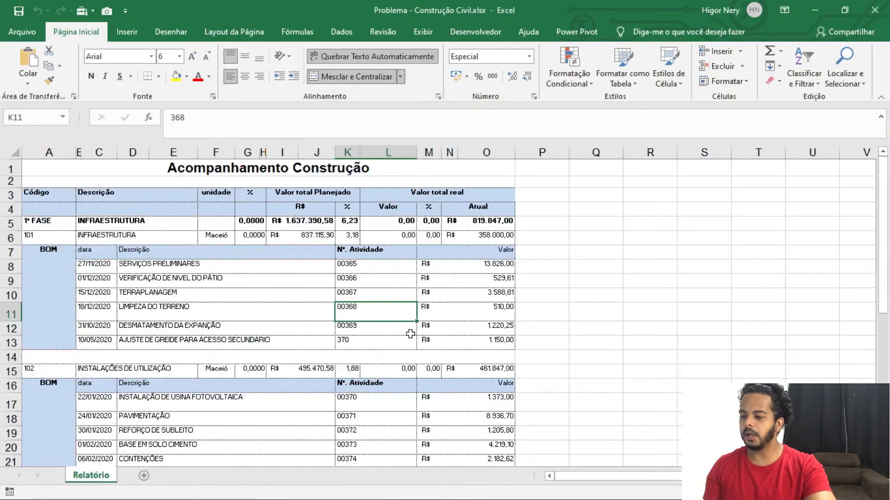
- Examine the merged BOM blocks, the blank separator row and the phase sections of the Relatório sheet
{"action": "left_click", "coordinate": [56, 248]}
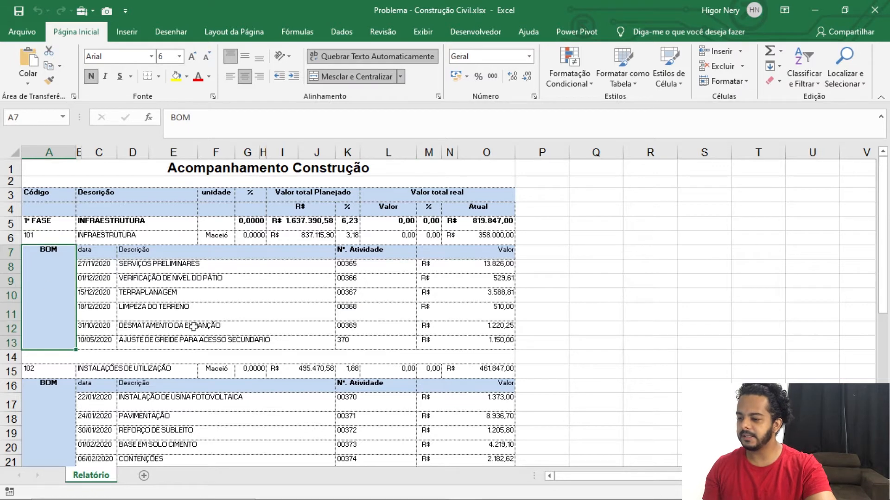
{"action": "scroll", "coordinate": [210, 326], "scroll_direction": "down", "scroll_amount": 2}
{"action": "left_click", "coordinate": [47, 321]}
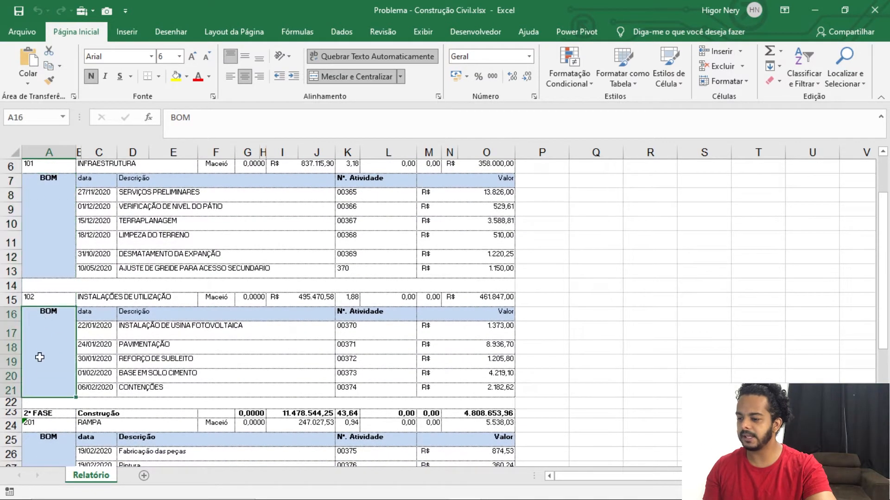
{"action": "left_click", "coordinate": [51, 281]}
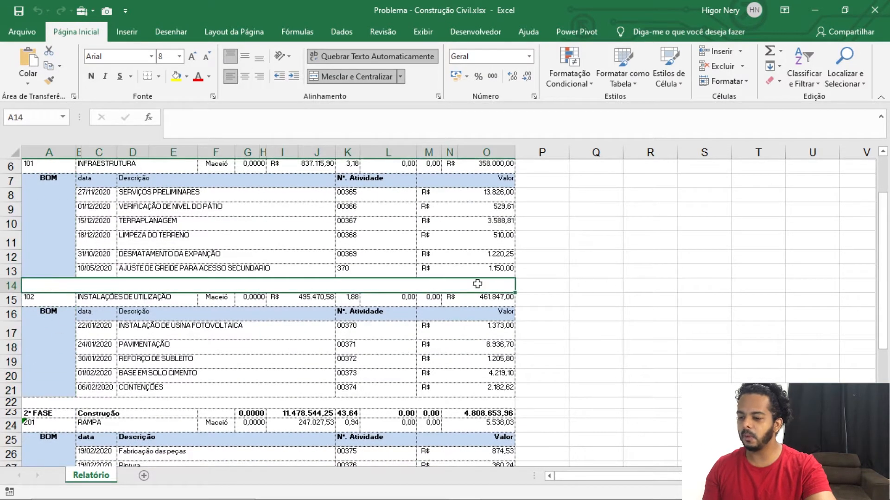
{"action": "scroll", "coordinate": [478, 296], "scroll_direction": "up", "scroll_amount": 2}
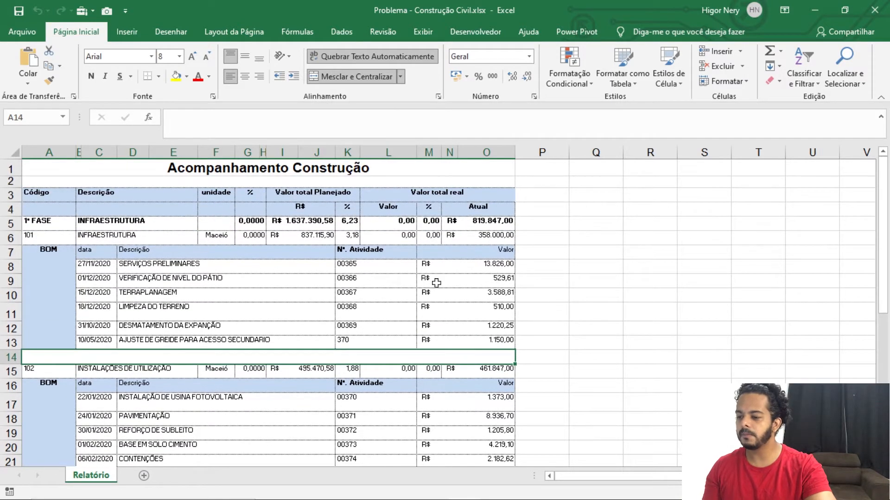
{"action": "scroll", "coordinate": [263, 245], "scroll_direction": "down", "scroll_amount": 7}
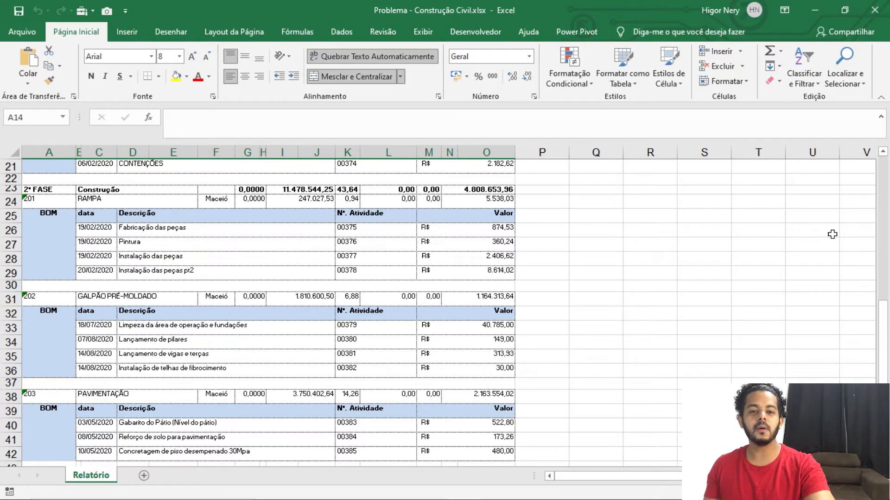
{"action": "scroll", "coordinate": [489, 231], "scroll_direction": "up", "scroll_amount": 3}
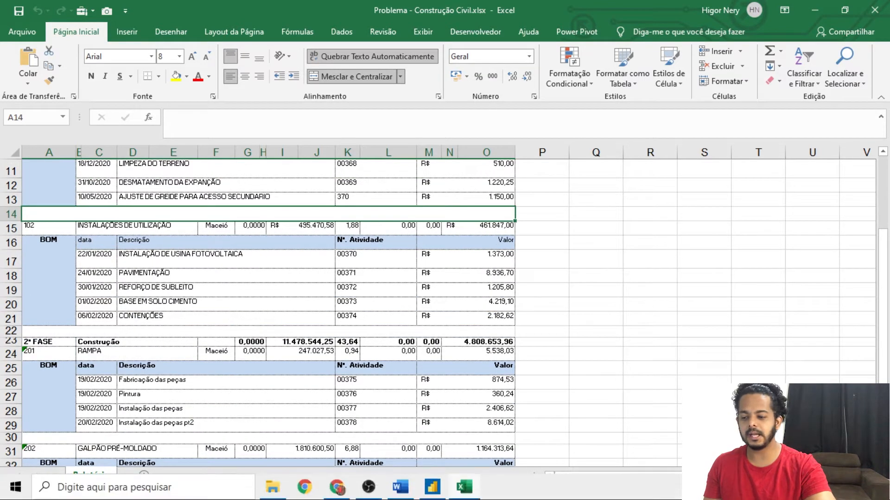
- Switch to Power BI Desktop and compare the Projeto column of the cleaned Relatório table with the source worksheet
{"action": "left_click", "coordinate": [432, 494]}
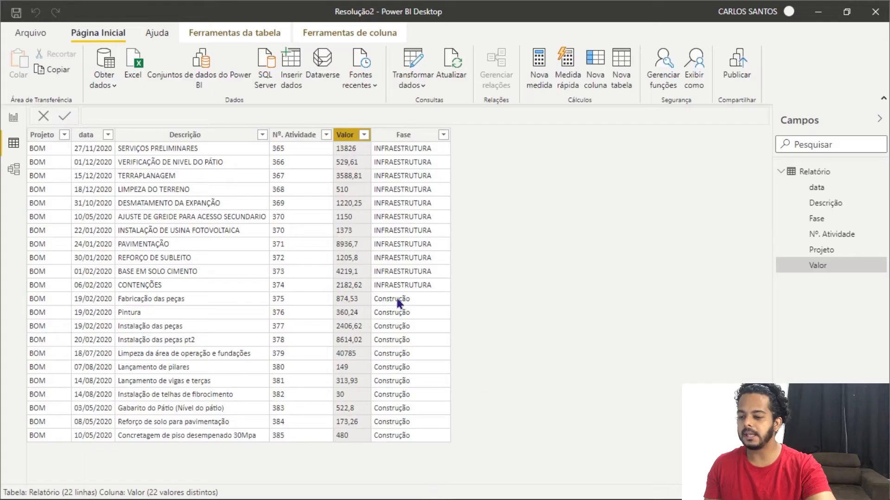
{"action": "left_click", "coordinate": [443, 254]}
{"action": "left_click", "coordinate": [45, 217]}
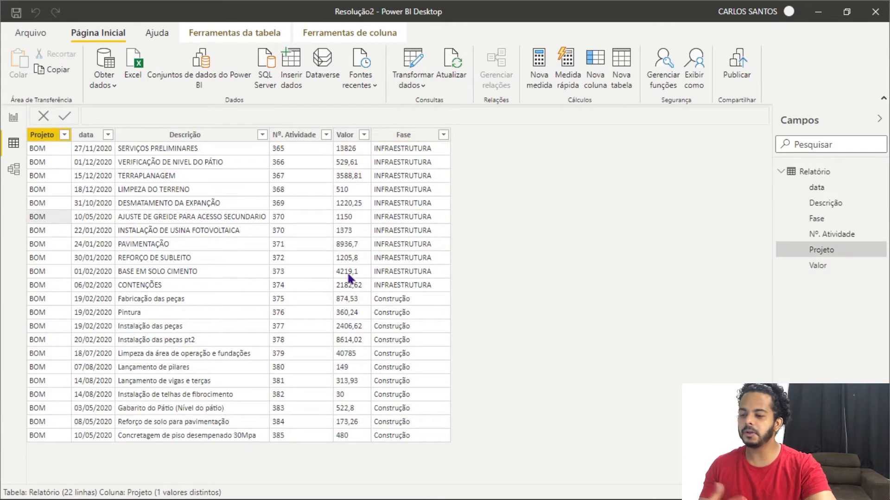
{"action": "left_click", "coordinate": [818, 12]}
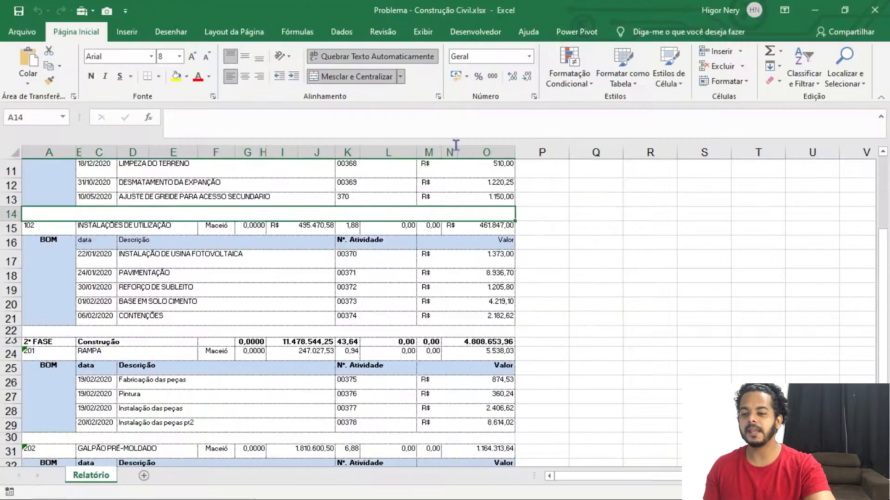
- Return to the construction workbook in Excel and look over the activity rows of section 101, from description to value
{"action": "mouse_move", "coordinate": [461, 495]}
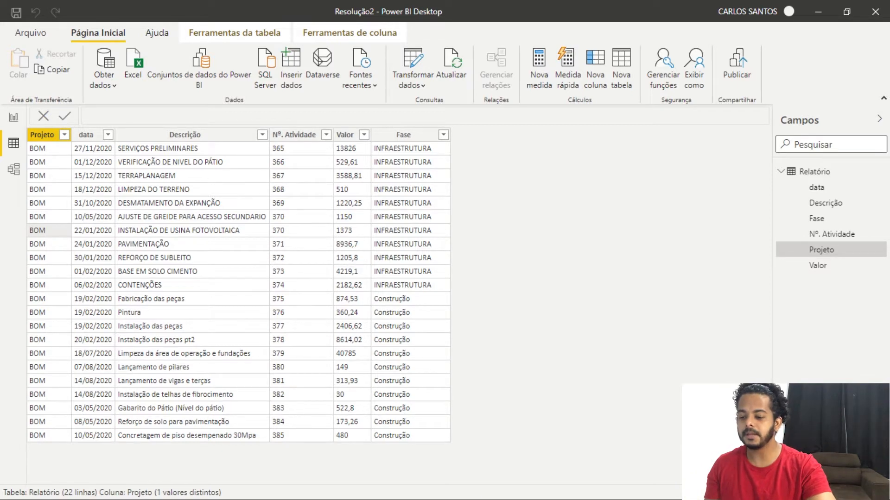
{"action": "key", "text": "super"}
{"action": "left_click", "coordinate": [471, 489]}
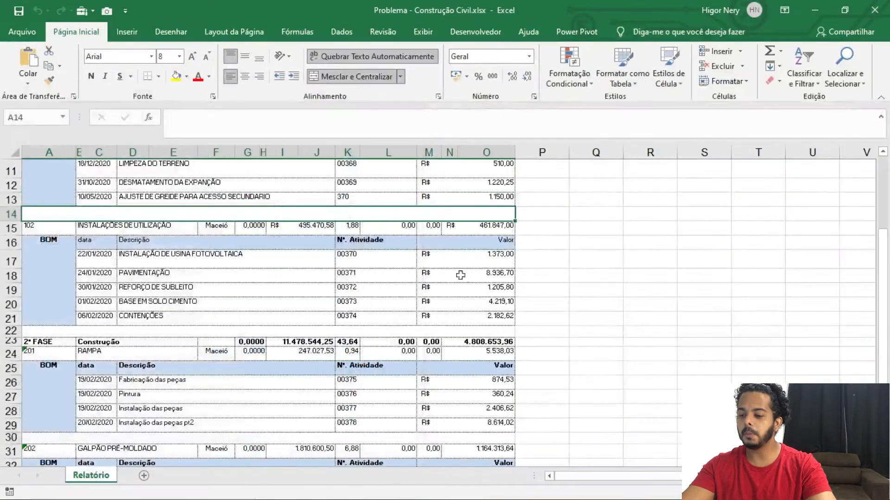
{"action": "scroll", "coordinate": [458, 266], "scroll_direction": "up", "scroll_amount": 4}
{"action": "left_click_drag", "start_coordinate": [457, 267], "coordinate": [220, 341]}
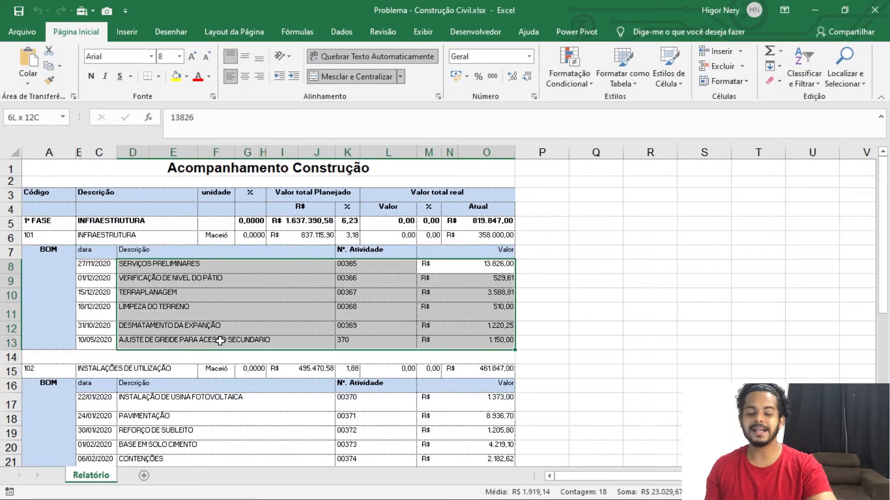
{"action": "left_click", "coordinate": [538, 315]}
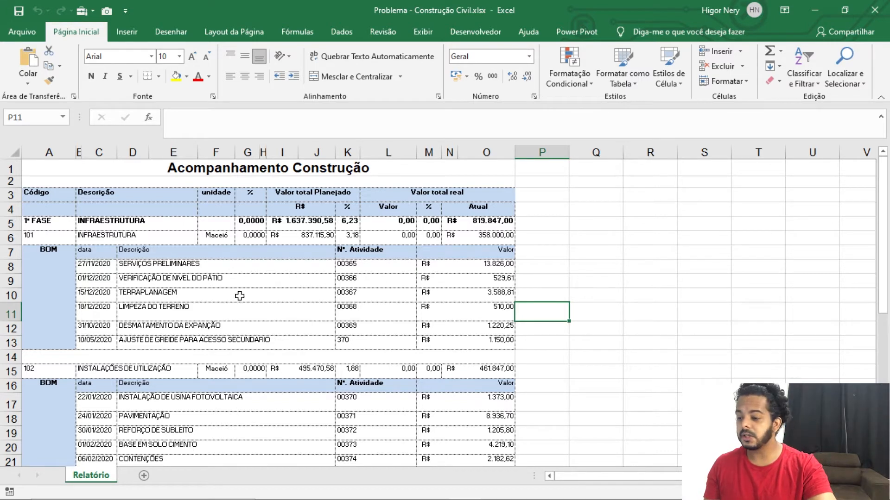
- Examine the merged BOM cells of sections 101 and 102 and the layout of the remaining construction sections
{"action": "left_click", "coordinate": [41, 252]}
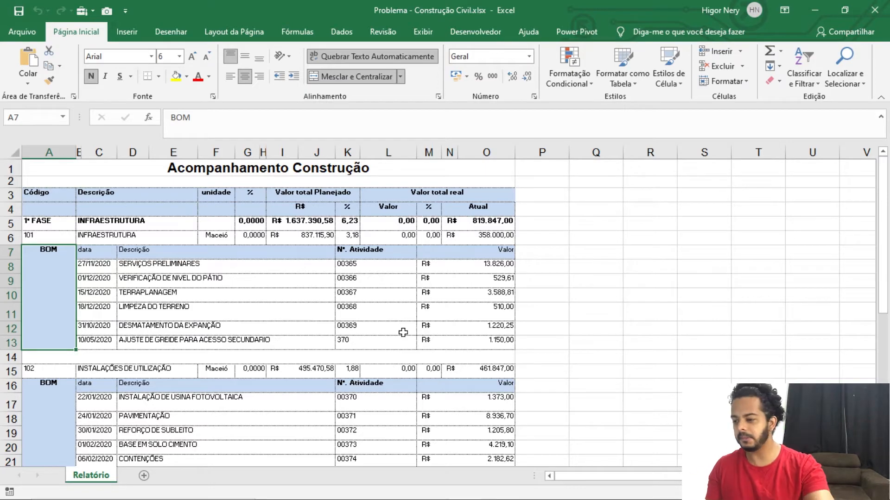
{"action": "scroll", "coordinate": [295, 276], "scroll_direction": "down", "scroll_amount": 5}
{"action": "scroll", "coordinate": [295, 277], "scroll_direction": "up", "scroll_amount": 5}
{"action": "left_click", "coordinate": [47, 399]}
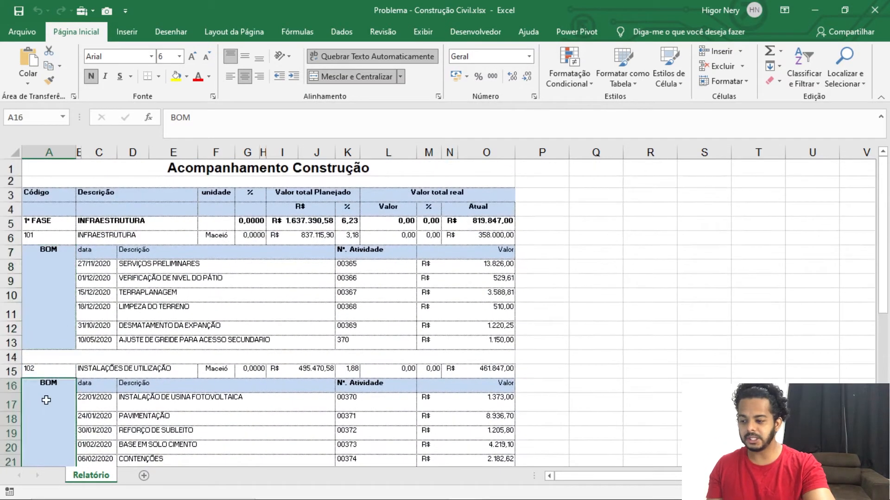
{"action": "left_click", "coordinate": [234, 325]}
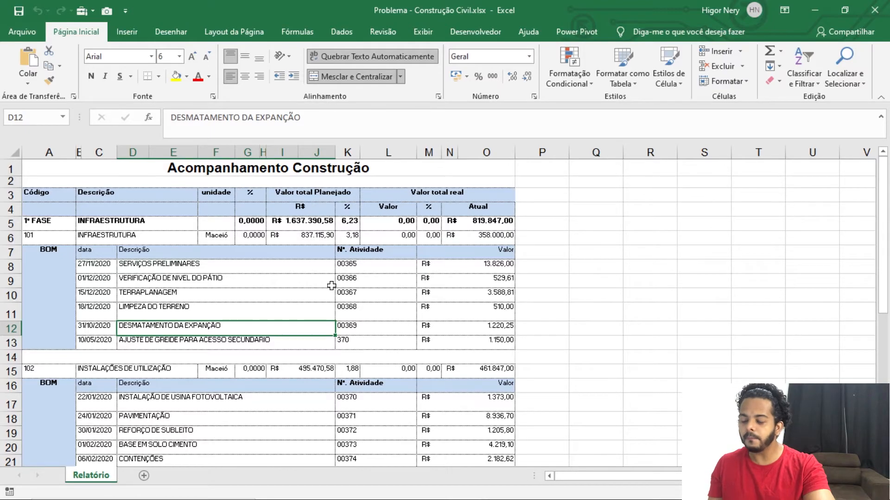
{"action": "scroll", "coordinate": [330, 285], "scroll_direction": "down", "scroll_amount": 5}
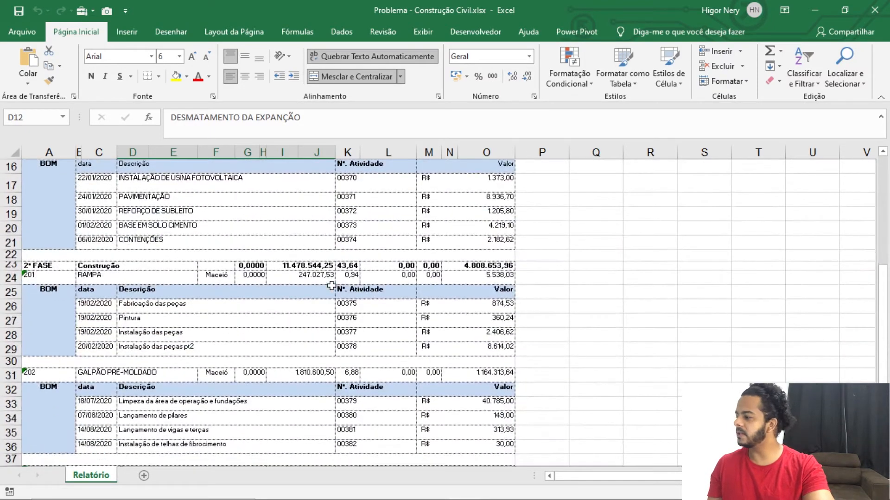
{"action": "scroll", "coordinate": [331, 286], "scroll_direction": "up", "scroll_amount": 5}
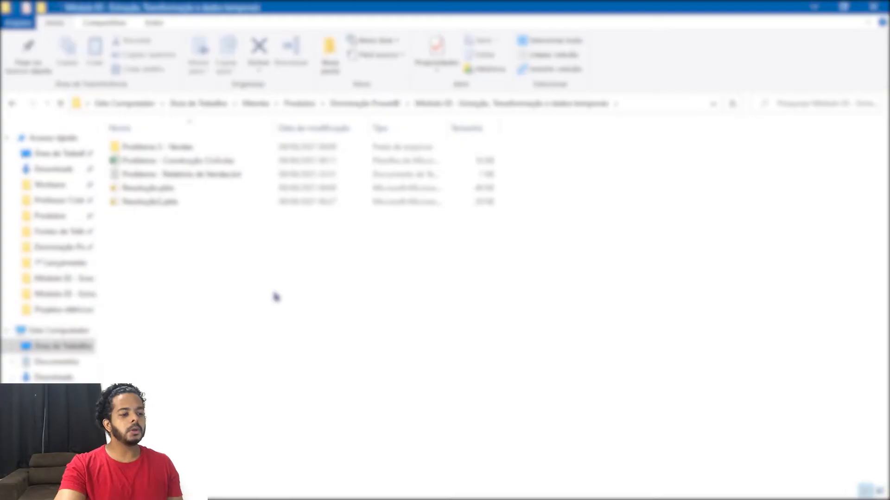
- Open the Vendas problem folder in File Explorer and open the Vendas 2019.xlsx workbook from it
{"action": "double_click", "coordinate": [216, 149]}
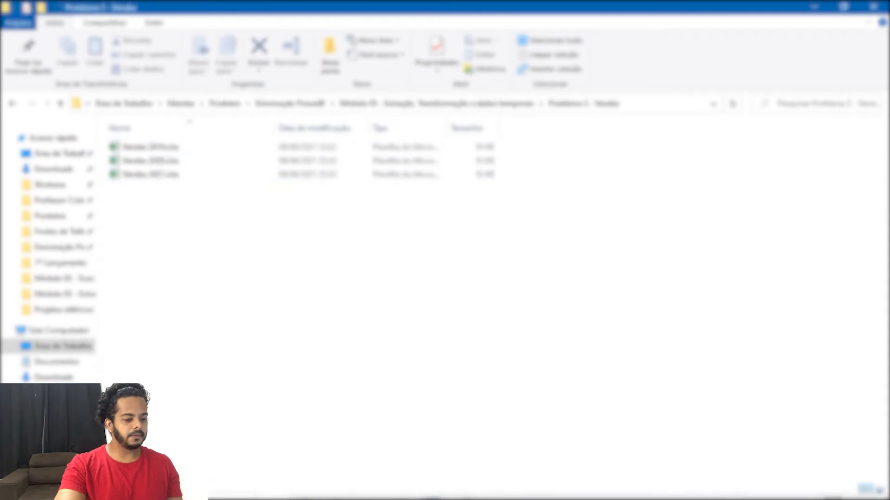
{"action": "left_click", "coordinate": [464, 486]}
{"action": "left_click", "coordinate": [598, 238]}
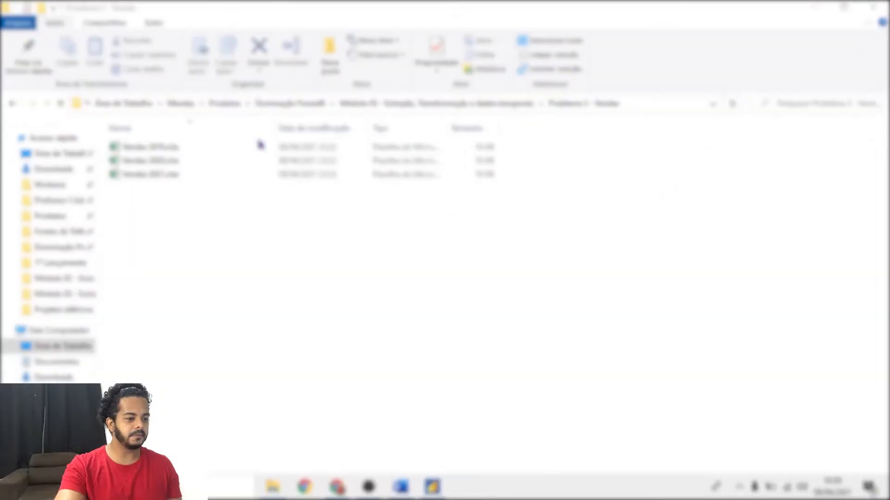
{"action": "left_click", "coordinate": [253, 146]}
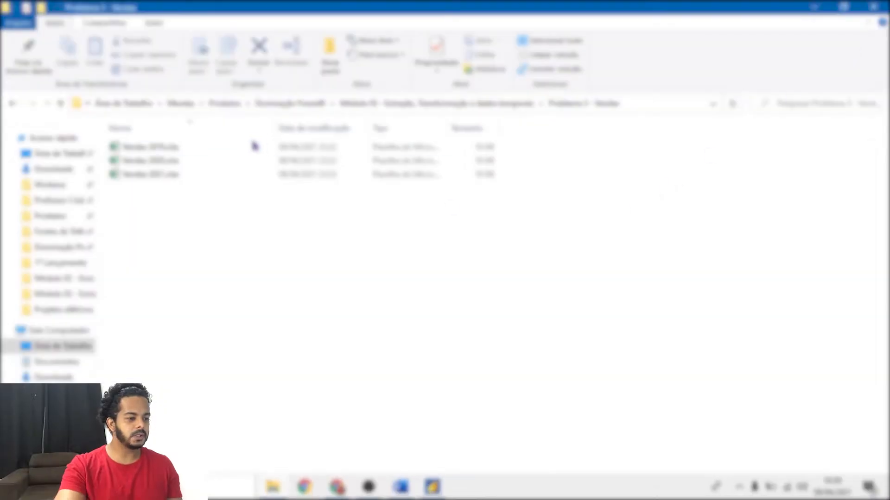
{"action": "double_click", "coordinate": [223, 155]}
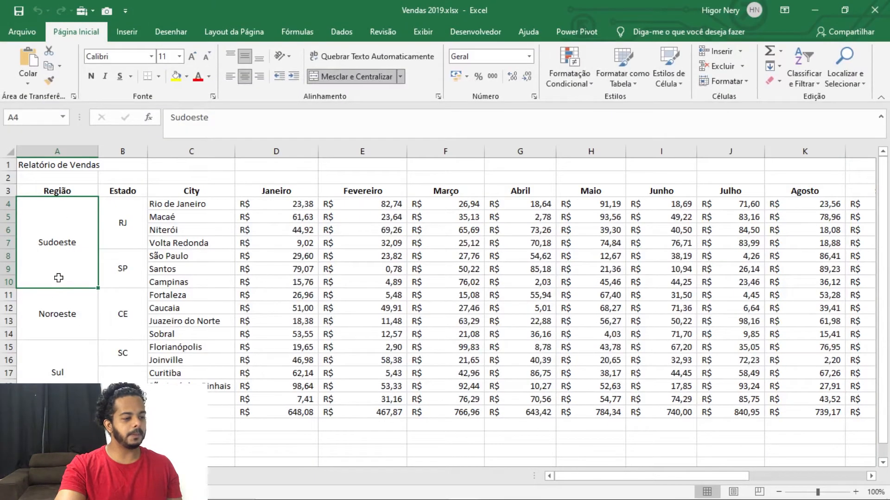
- Inspect the merged Região cells and the City and month columns of the 2019 sales report
{"action": "left_click", "coordinate": [57, 311]}
{"action": "key", "text": "Down"}
{"action": "left_click_drag", "start_coordinate": [182, 191], "coordinate": [709, 417]}
- Examine the Total column at the end of the sales report, from its header through the city totals
{"action": "left_click", "coordinate": [717, 479]}
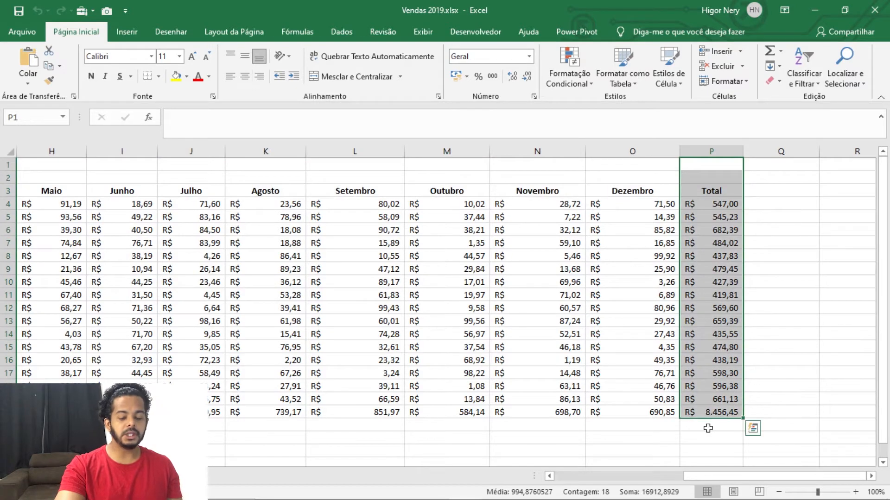
{"action": "mouse_move", "coordinate": [725, 478]}
{"action": "left_mouse_down"}
{"action": "mouse_move", "coordinate": [642, 471]}
{"action": "mouse_move", "coordinate": [717, 466]}
{"action": "left_mouse_up"}
{"action": "left_click", "coordinate": [720, 176]}
{"action": "left_click_drag", "start_coordinate": [716, 194], "coordinate": [713, 408]}
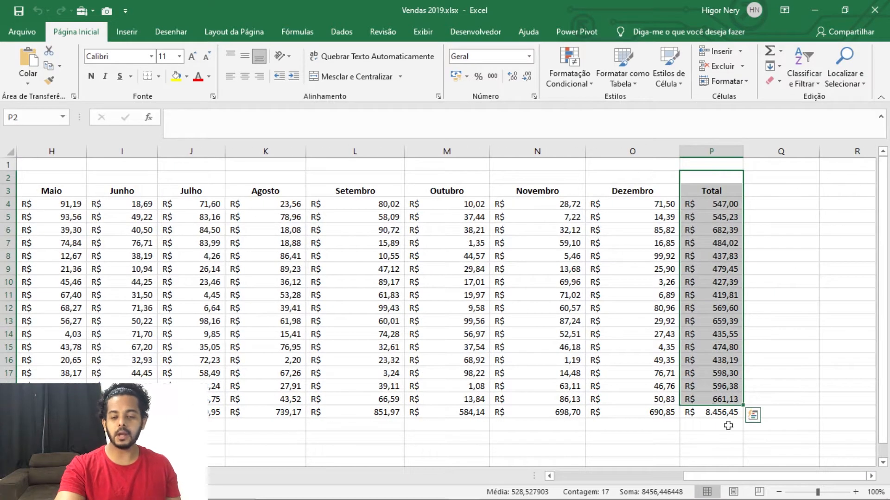
{"action": "left_click_drag", "start_coordinate": [727, 476], "coordinate": [519, 485]}
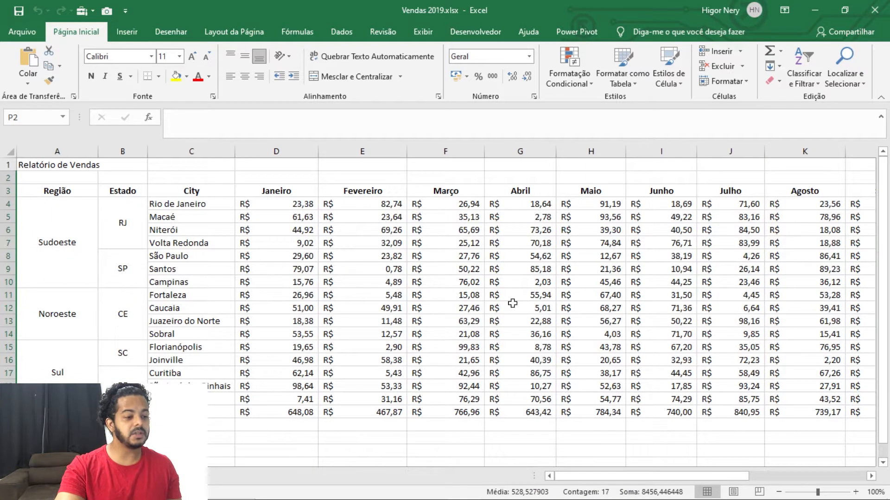
- Examine how the monthly sales values relate to the City, Estado and Região levels of the report
{"action": "left_click_drag", "start_coordinate": [222, 203], "coordinate": [652, 346]}
{"action": "left_click", "coordinate": [651, 346]}
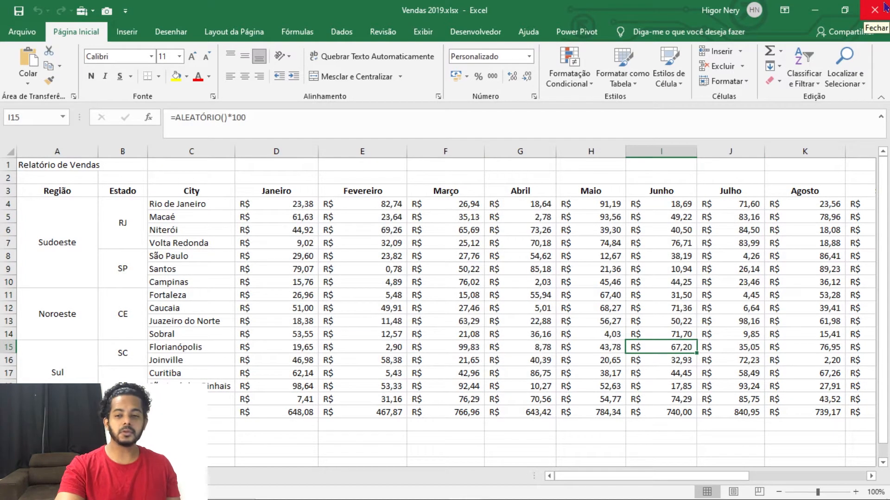
{"action": "left_click", "coordinate": [177, 205]}
{"action": "left_click", "coordinate": [126, 270]}
{"action": "left_click", "coordinate": [58, 269]}
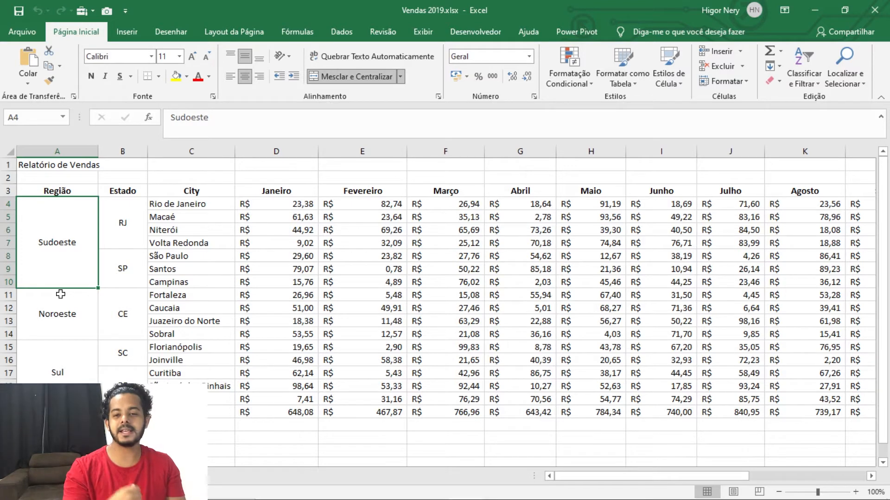
- Review the SP state cell and the monthly values of the first city rows, and close the Vendas 2019 workbook
{"action": "left_click", "coordinate": [119, 258]}
{"action": "left_click_drag", "start_coordinate": [179, 202], "coordinate": [772, 239]}
{"action": "left_click", "coordinate": [573, 320]}
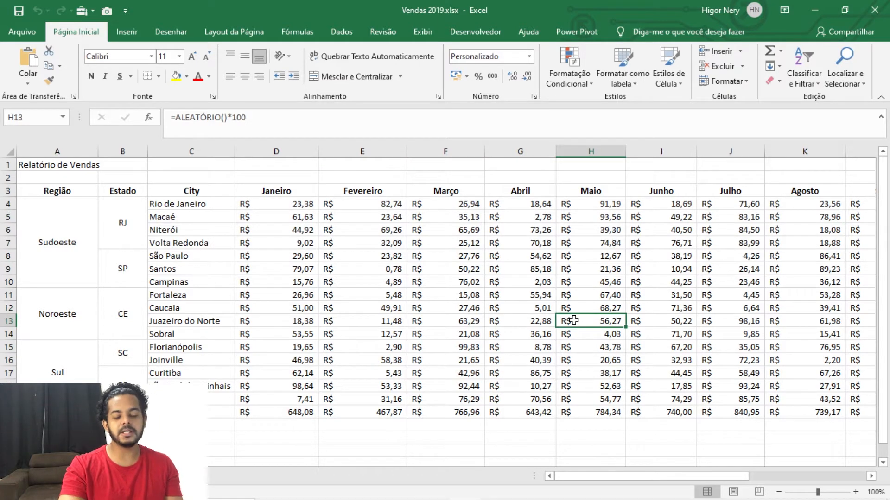
{"action": "left_click", "coordinate": [347, 333]}
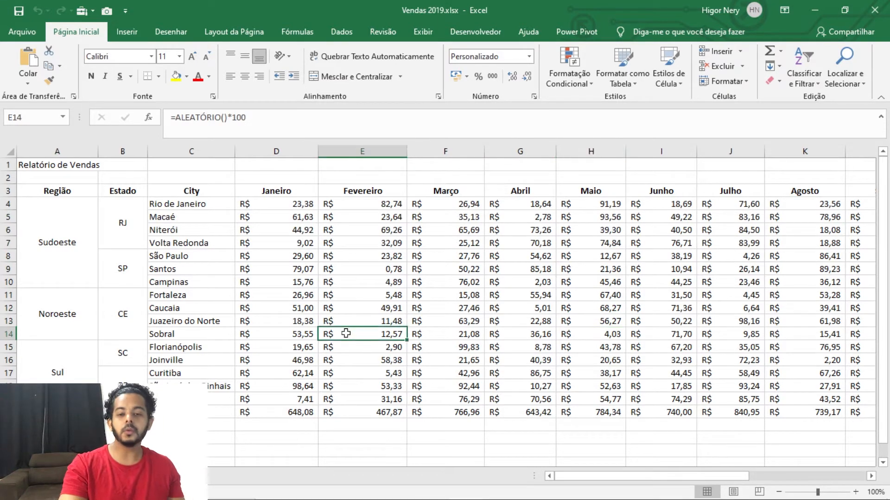
{"action": "left_click", "coordinate": [874, 13]}
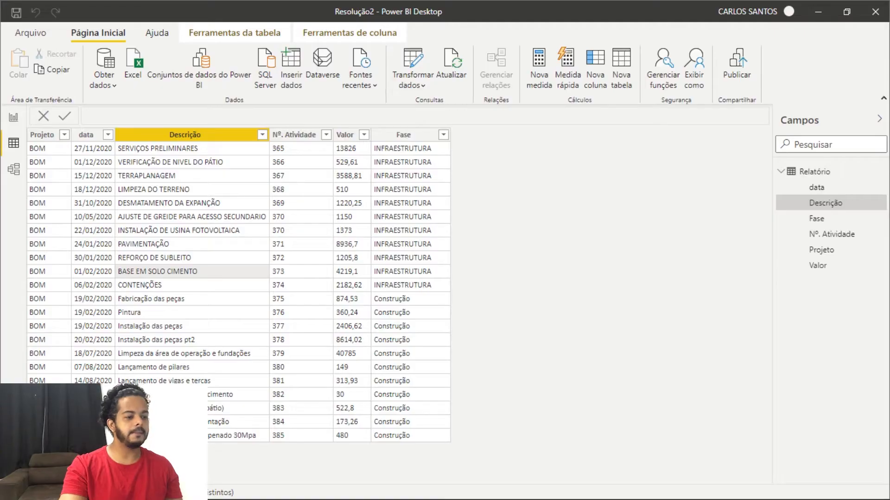
- Switch Power BI to report view, inspect the Relatório query's applied steps in the Power Query Editor, and close the editor
{"action": "left_click", "coordinate": [14, 121]}
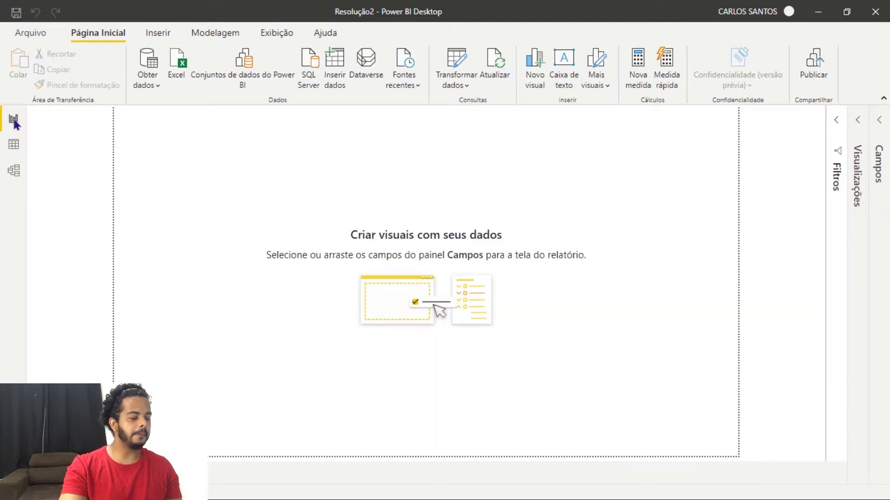
{"action": "left_click", "coordinate": [443, 66]}
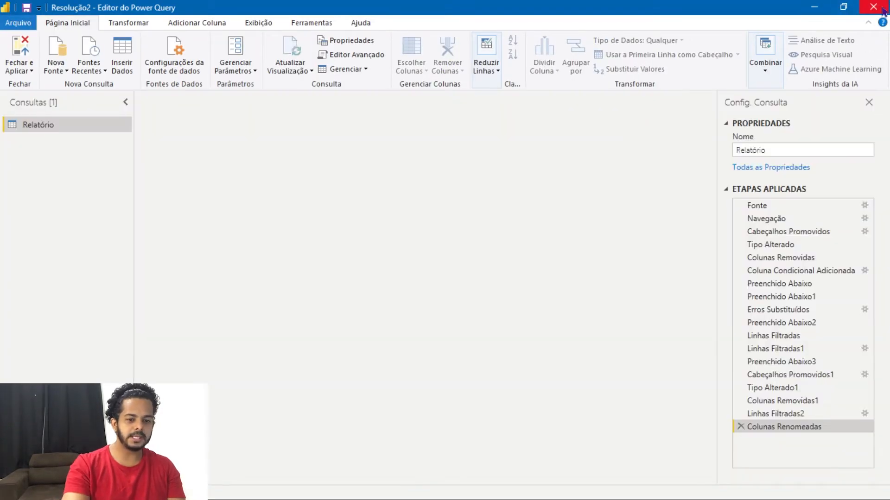
{"action": "left_click", "coordinate": [878, 6]}
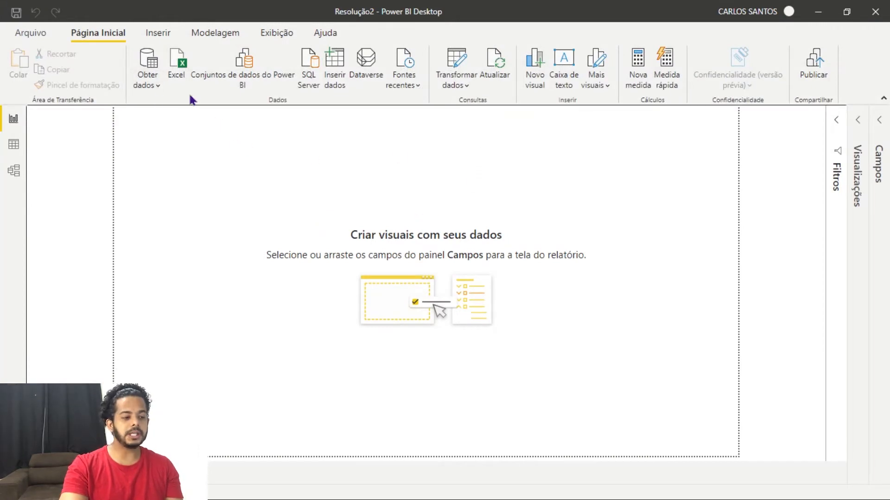
- Look over the common data source types and the tables available in the report
{"action": "left_click", "coordinate": [147, 85]}
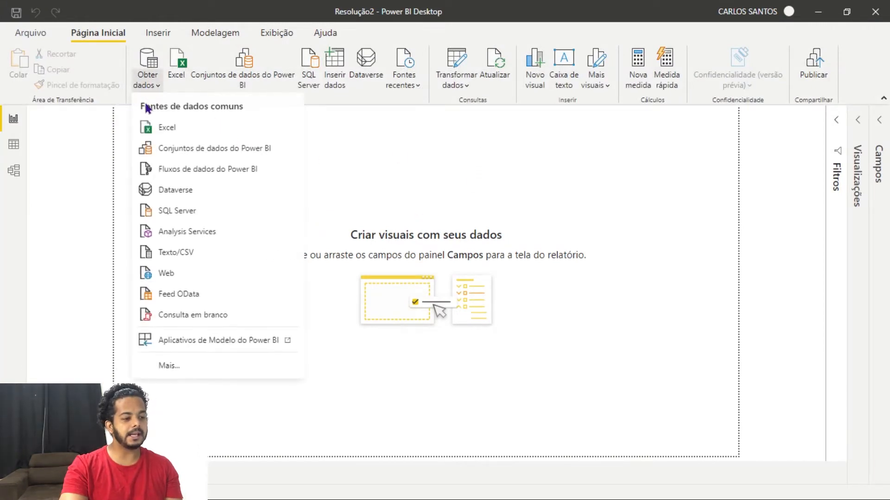
{"action": "left_click", "coordinate": [440, 141]}
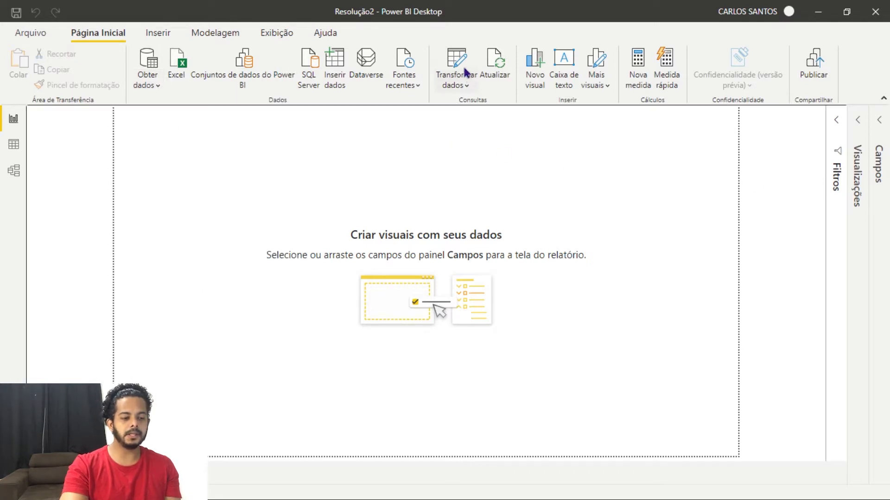
{"action": "left_click", "coordinate": [877, 141]}
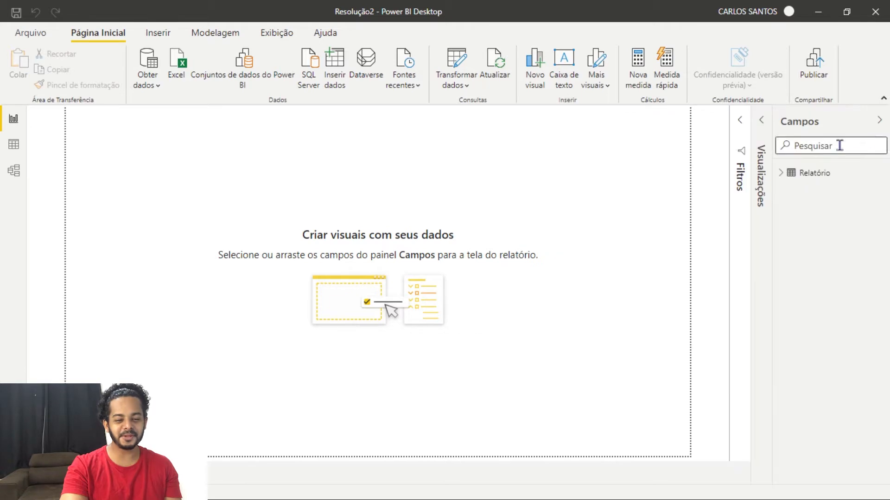
{"action": "left_click", "coordinate": [861, 117]}
- Open the Power Query Editor, review the Relatório query's columns from Projeto through Fase, and close the editor
{"action": "left_click", "coordinate": [453, 69]}
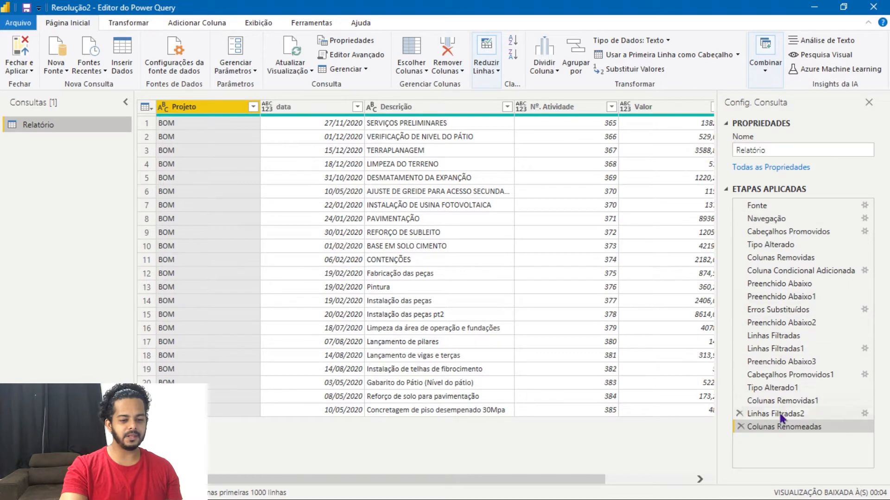
{"action": "left_click_drag", "start_coordinate": [514, 484], "coordinate": [536, 483]}
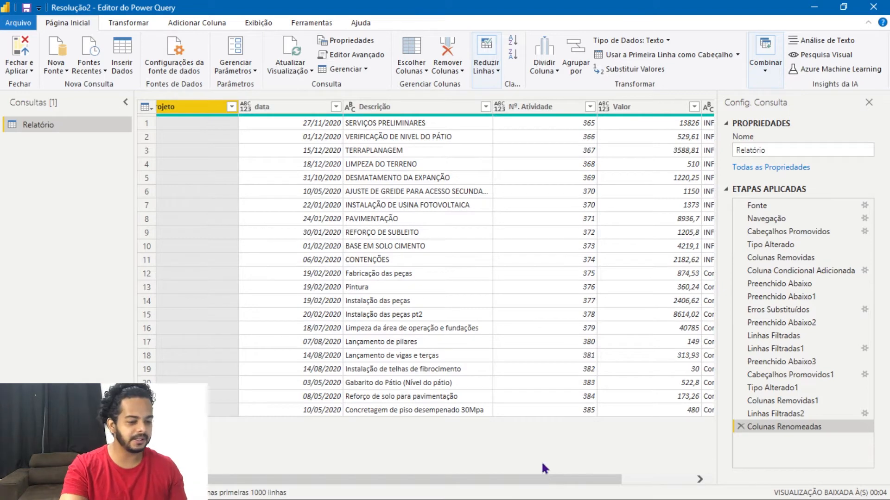
{"action": "left_click_drag", "start_coordinate": [541, 481], "coordinate": [611, 482]}
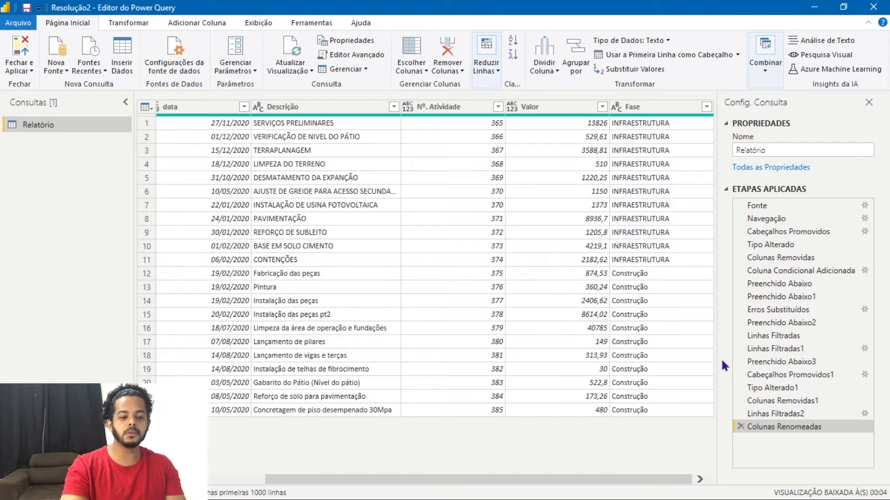
{"action": "left_click", "coordinate": [20, 71]}
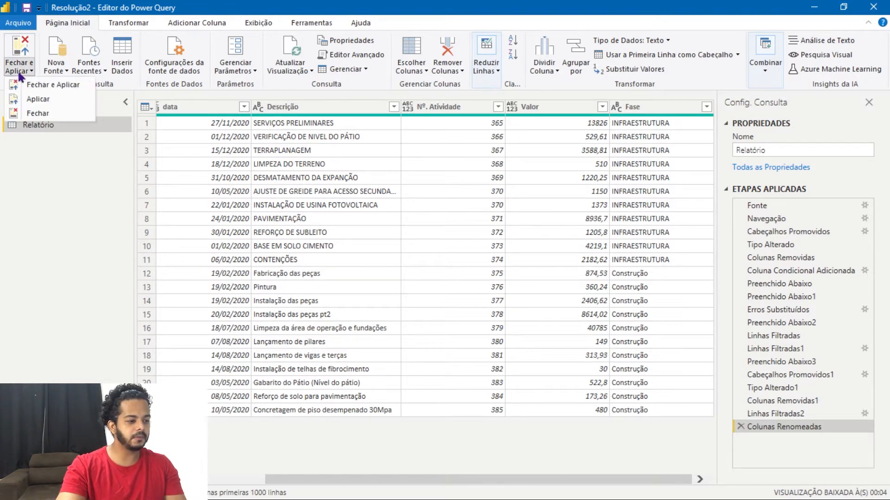
{"action": "left_click", "coordinate": [341, 133]}
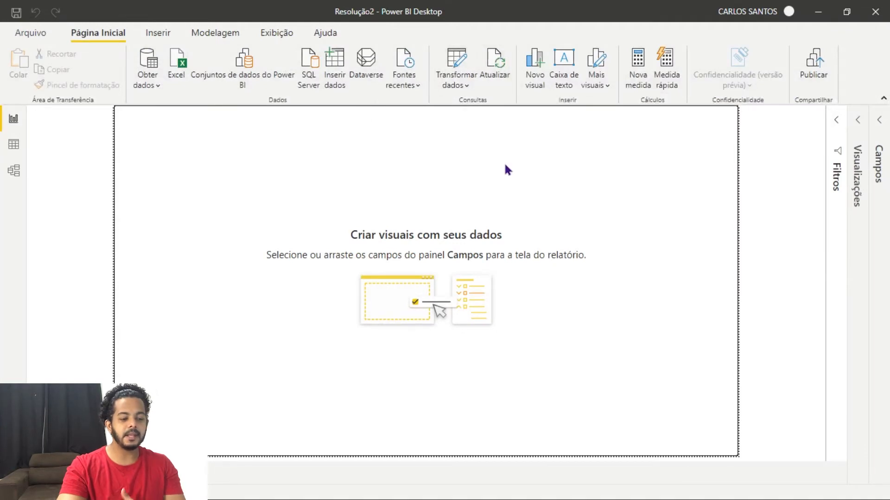
- Reopen the Power Query Editor and examine the activity descriptions in the Descrição column of the Relatório query
{"action": "left_click", "coordinate": [461, 60]}
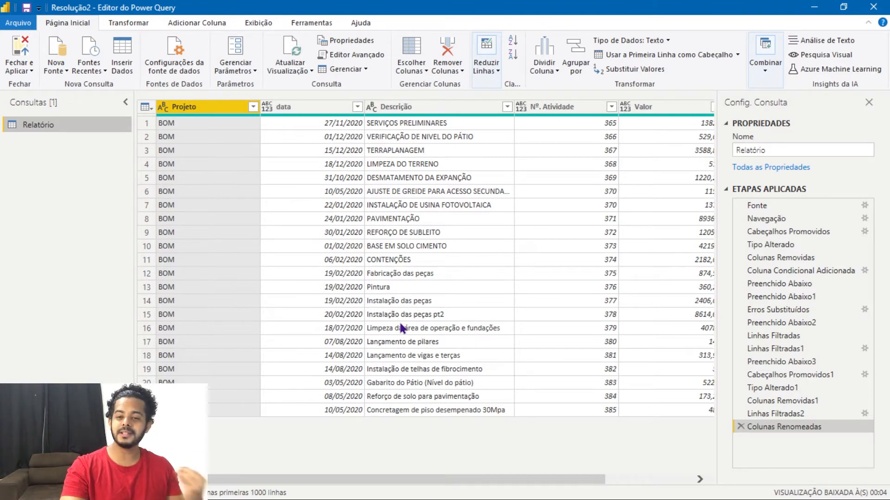
{"action": "left_click", "coordinate": [428, 315]}
{"action": "left_click_drag", "start_coordinate": [708, 325], "coordinate": [701, 292]}
{"action": "left_click", "coordinate": [401, 288]}
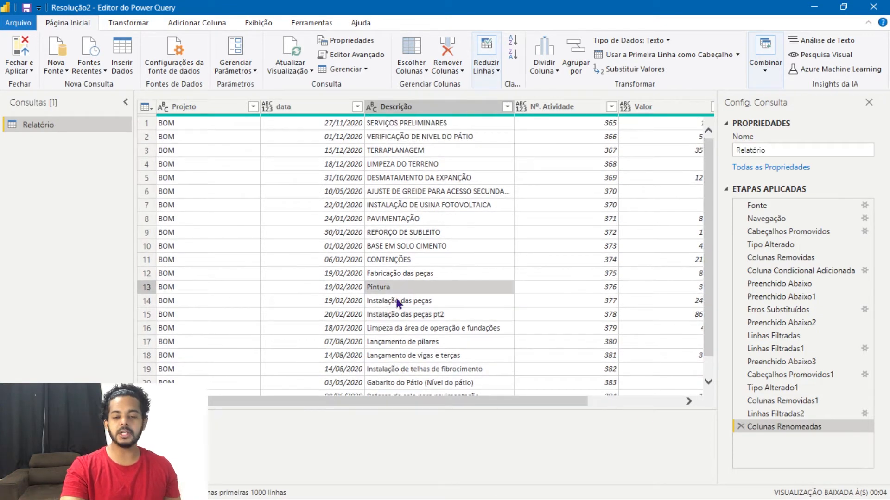
{"action": "left_click", "coordinate": [419, 274]}
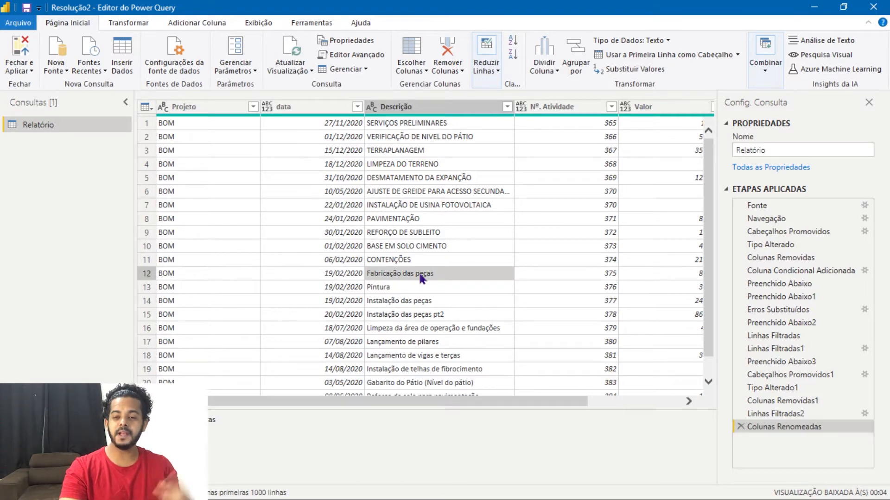
{"action": "left_click", "coordinate": [425, 258]}
{"action": "left_click", "coordinate": [443, 234]}
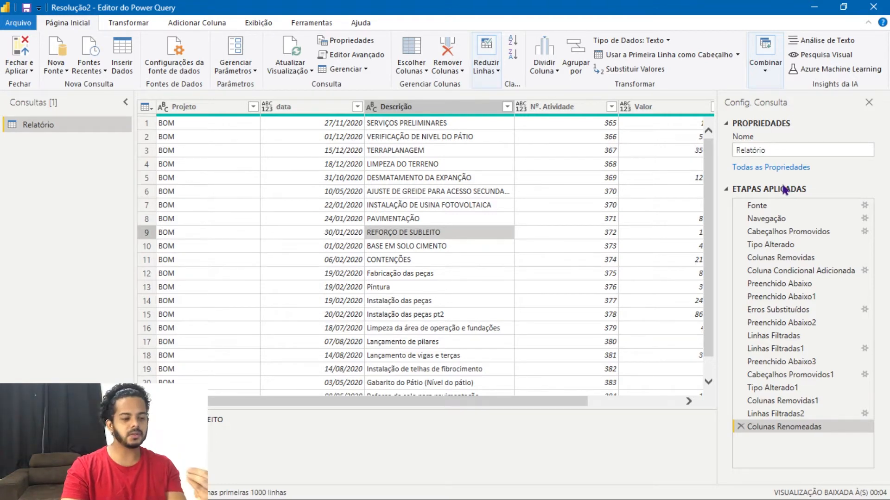
{"action": "left_click", "coordinate": [462, 215]}
{"action": "left_click", "coordinate": [463, 206]}
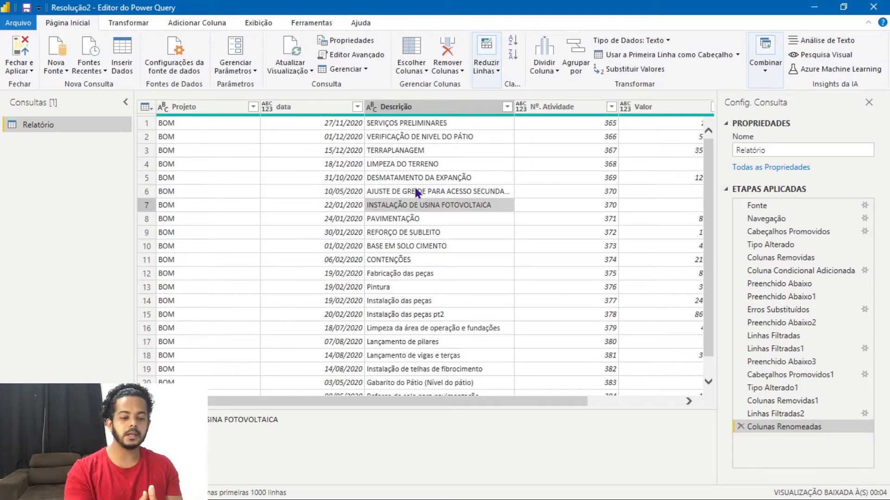
{"action": "left_click", "coordinate": [493, 164]}
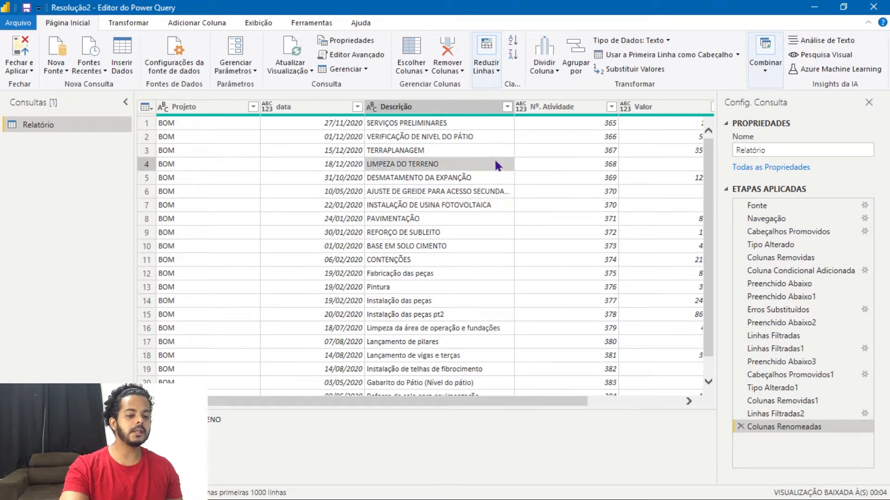
{"action": "left_click", "coordinate": [463, 191]}
- Hide the query settings to review all columns of the Relatório table, and close and apply the Power Query Editor
{"action": "left_click", "coordinate": [868, 103]}
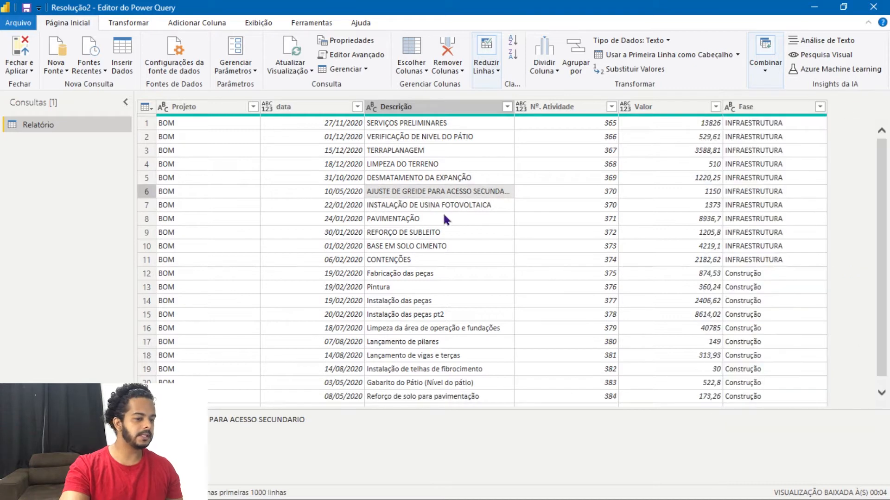
{"action": "left_click", "coordinate": [443, 216]}
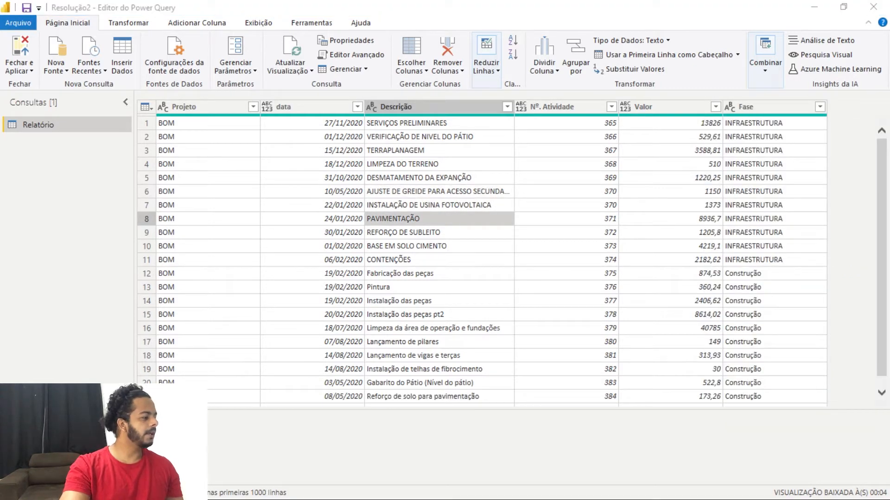
{"action": "left_click", "coordinate": [385, 207]}
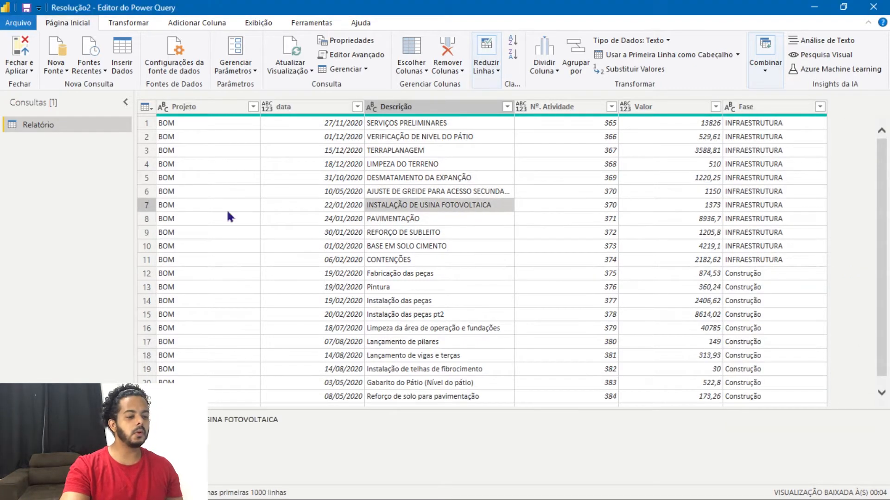
{"action": "left_click", "coordinate": [26, 76]}
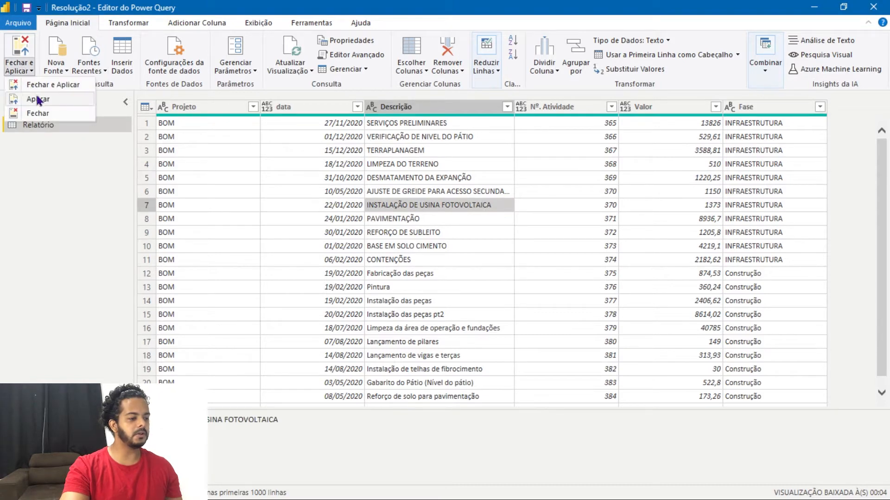
{"action": "left_click", "coordinate": [32, 85]}
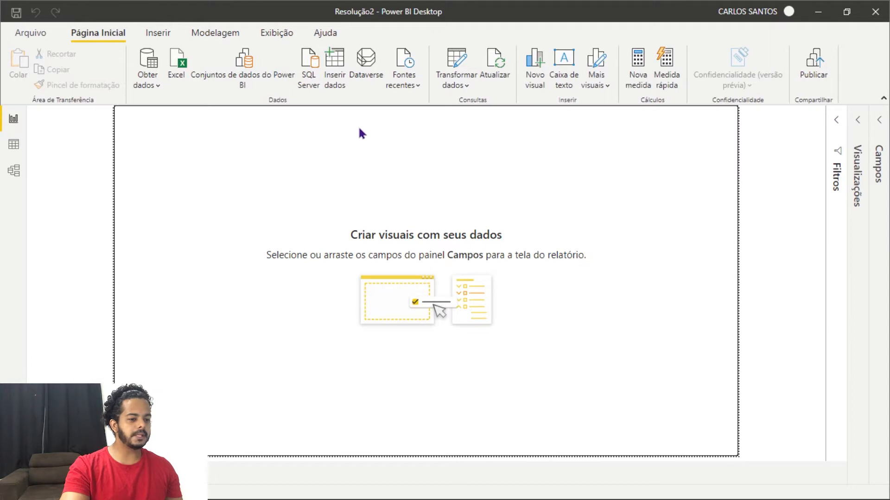
- Connect to the Excel workbook Problema - Construção Civil.xlsx as a new data source
{"action": "left_click", "coordinate": [144, 87]}
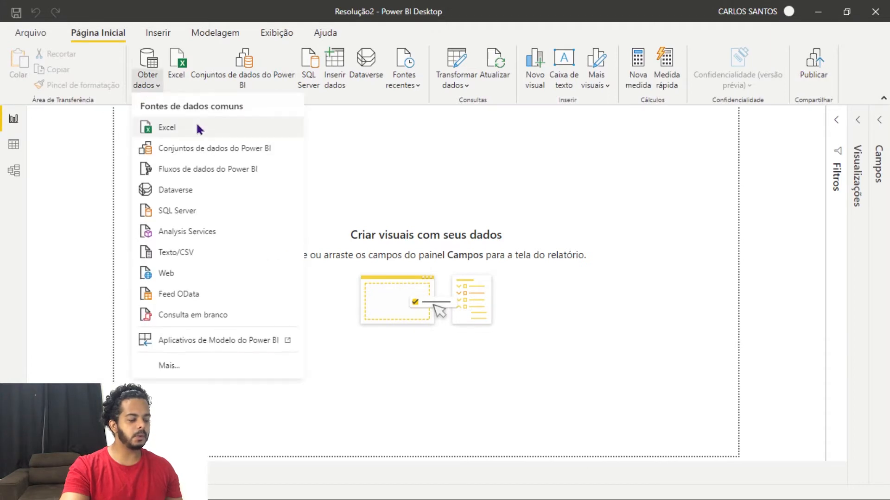
{"action": "left_click", "coordinate": [198, 128]}
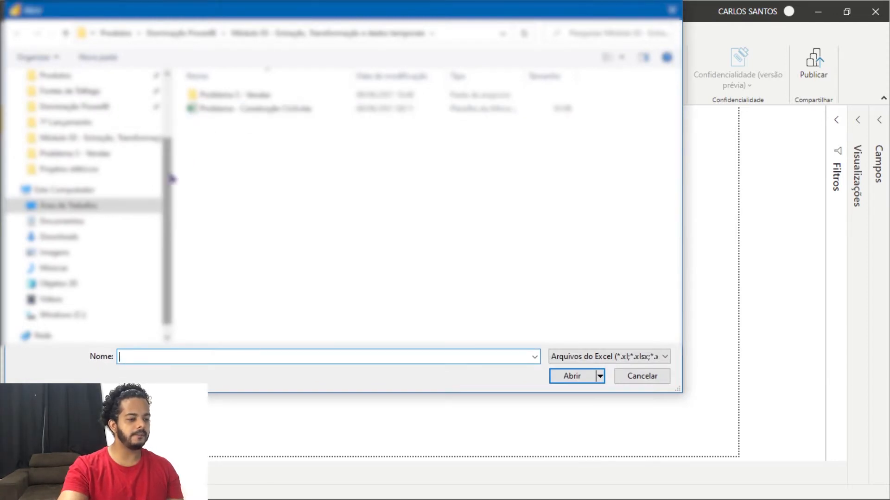
{"action": "left_click", "coordinate": [254, 120]}
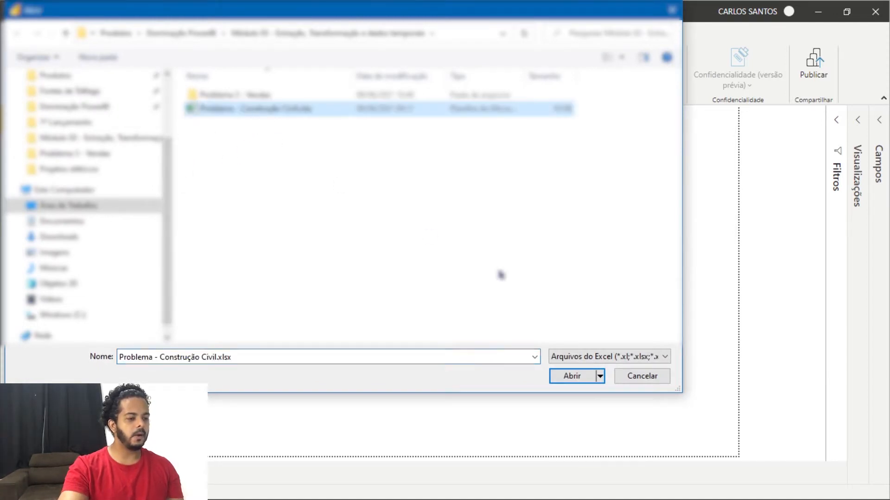
{"action": "left_click", "coordinate": [563, 377]}
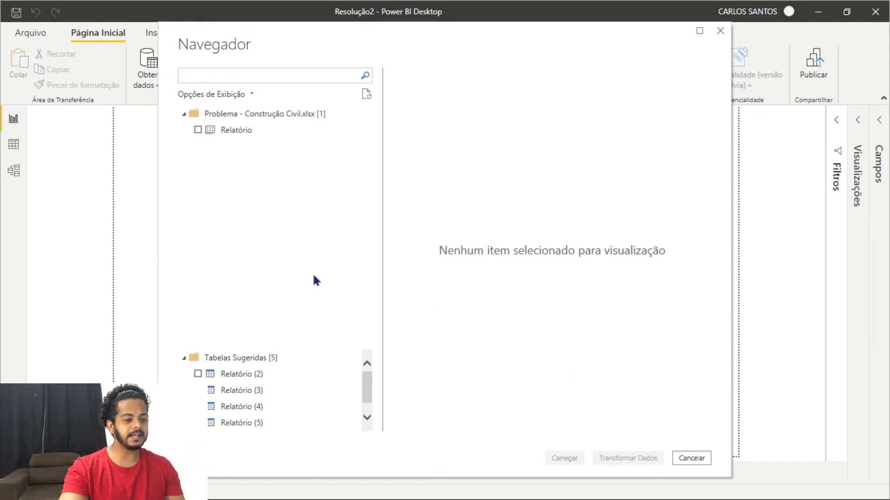
- Choose the Relatório sheet of the workbook, preview its columns, and load it into Power Query for transformation
{"action": "left_click", "coordinate": [198, 130]}
{"action": "mouse_move", "coordinate": [477, 426]}
{"action": "left_mouse_down"}
{"action": "mouse_move", "coordinate": [690, 440]}
{"action": "mouse_move", "coordinate": [472, 437]}
{"action": "left_mouse_up"}
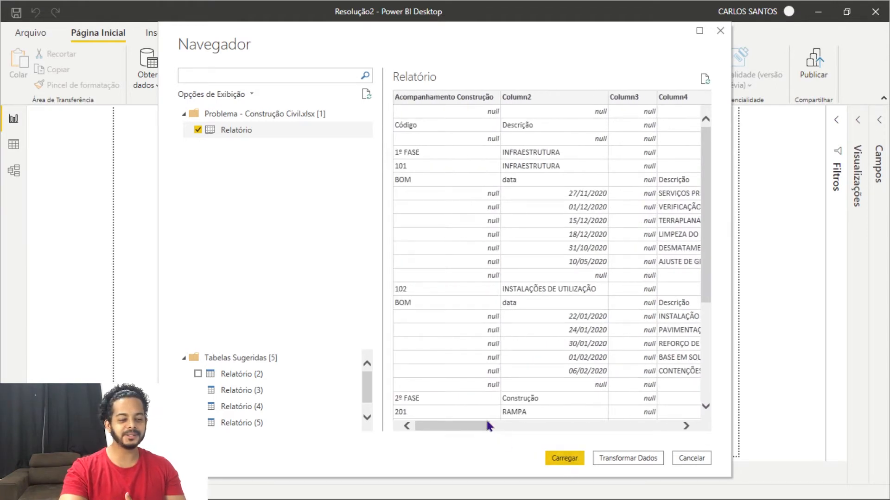
{"action": "left_click_drag", "start_coordinate": [486, 432], "coordinate": [473, 441]}
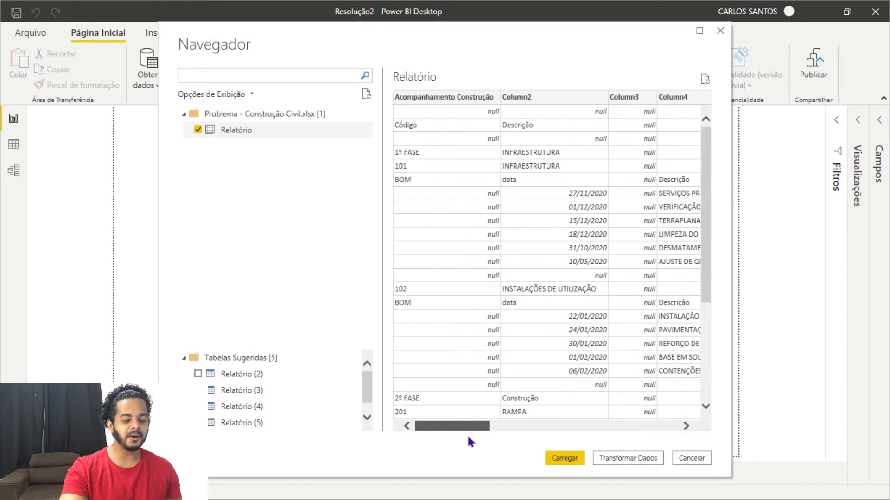
{"action": "left_click", "coordinate": [625, 458]}
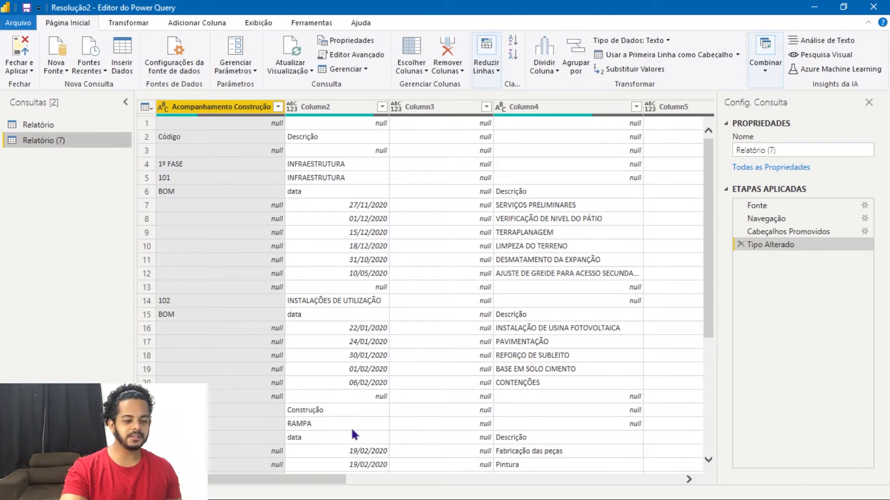
- Examine the BOM rows and the empty cells beneath them in the Acompanhamento Construção column of the imported query
{"action": "left_click_drag", "start_coordinate": [328, 480], "coordinate": [277, 485]}
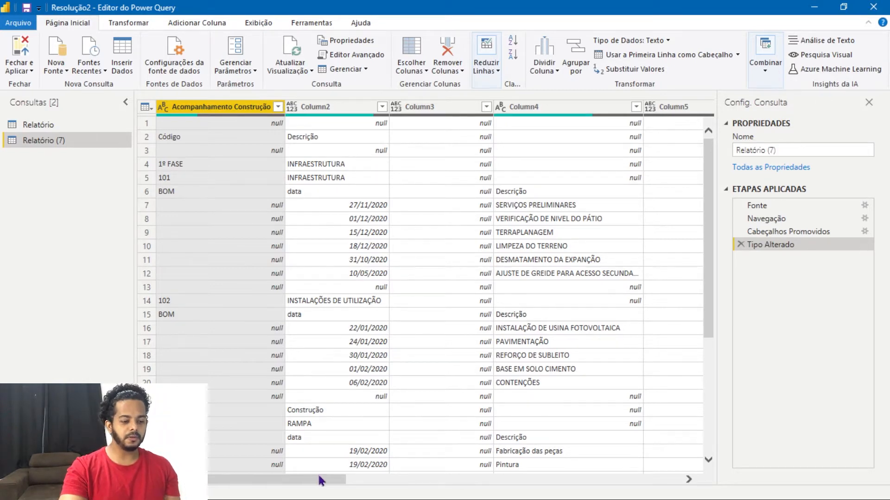
{"action": "left_click_drag", "start_coordinate": [328, 481], "coordinate": [295, 479]}
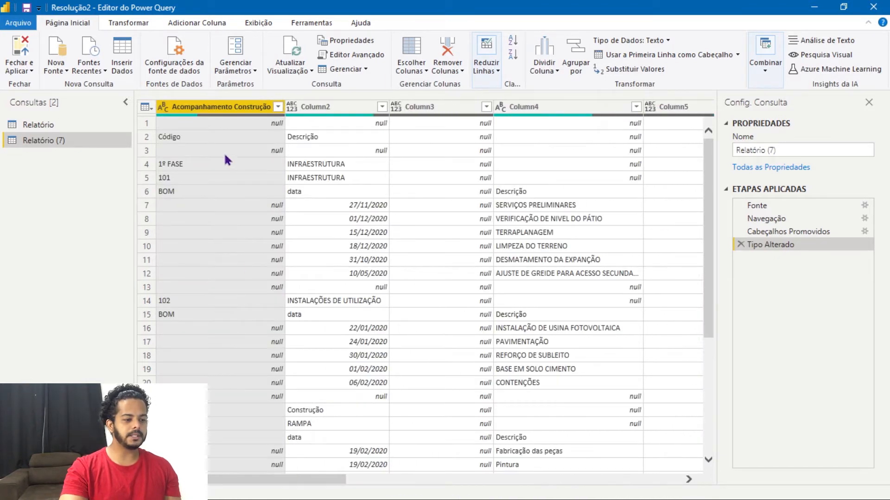
{"action": "left_click", "coordinate": [194, 200]}
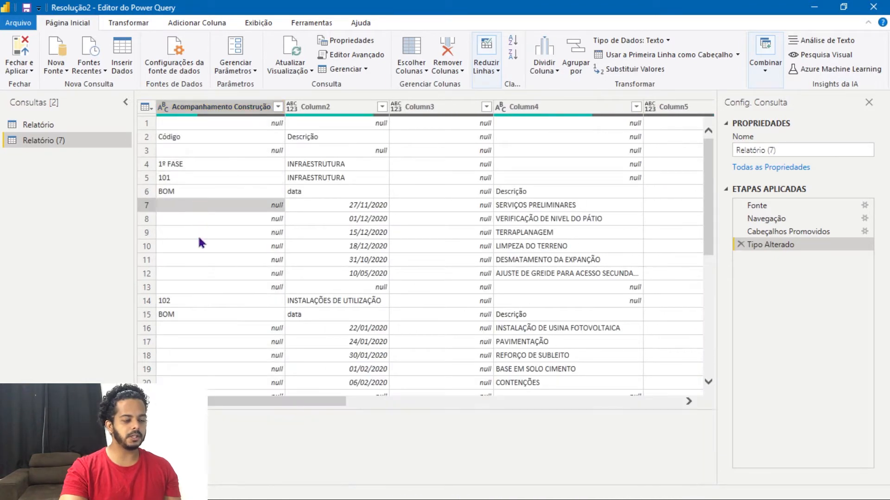
{"action": "left_click", "coordinate": [189, 192]}
{"action": "left_click", "coordinate": [190, 317]}
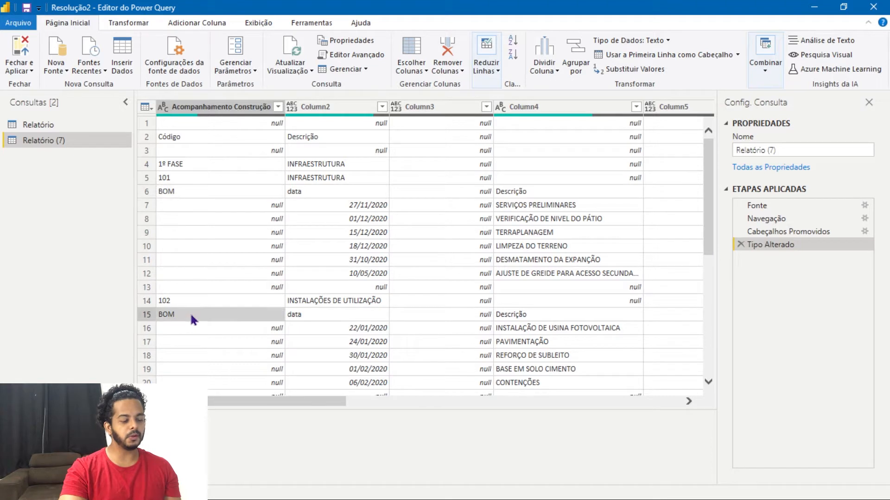
{"action": "left_click", "coordinate": [183, 203]}
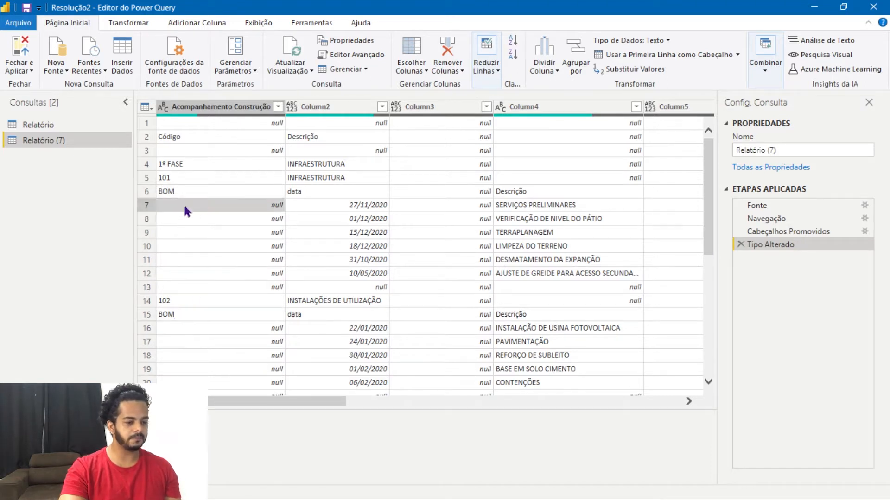
- Examine the dates in Column2, the descriptions in Column4, and the activity numbers and values in Column11 and Column13
{"action": "left_click", "coordinate": [347, 204]}
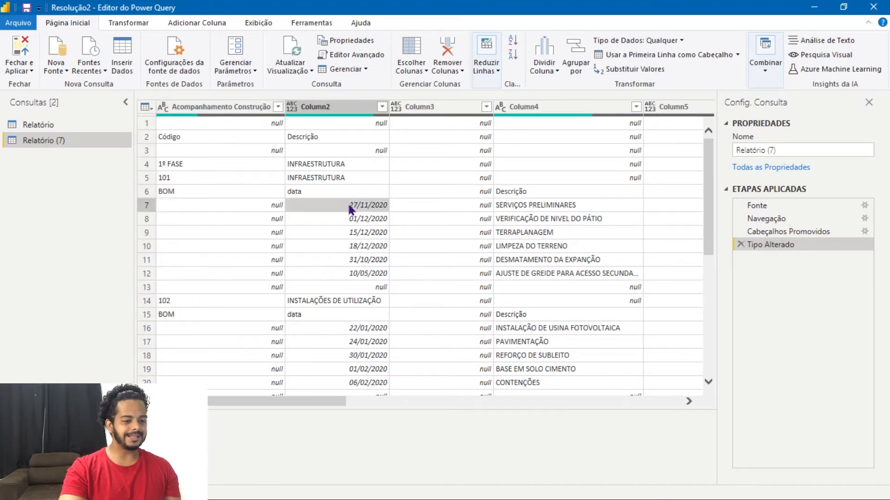
{"action": "left_click", "coordinate": [550, 221]}
{"action": "left_click", "coordinate": [534, 236]}
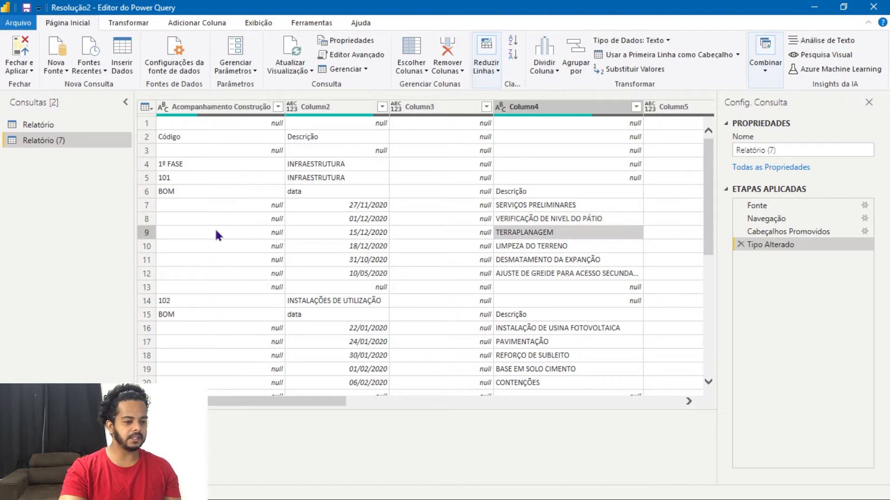
{"action": "left_click", "coordinate": [224, 219]}
{"action": "left_click", "coordinate": [302, 210]}
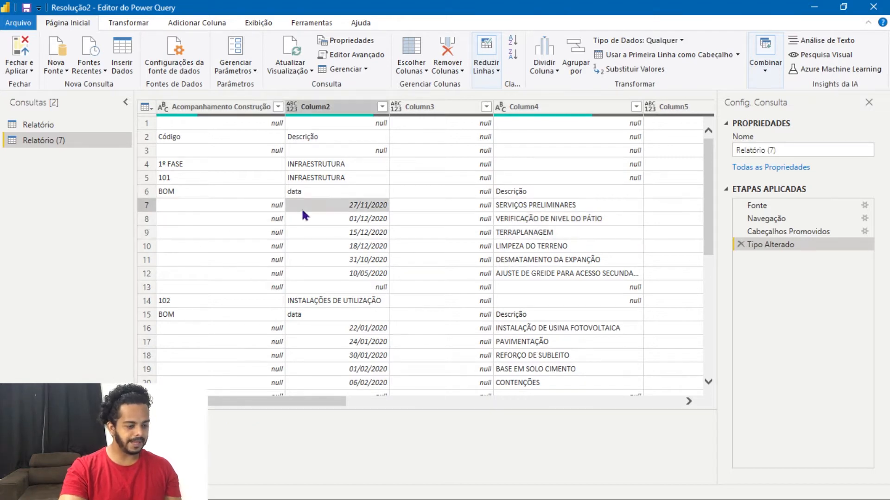
{"action": "left_click", "coordinate": [536, 220]}
{"action": "left_click_drag", "start_coordinate": [350, 401], "coordinate": [675, 411]}
{"action": "left_click", "coordinate": [602, 234]}
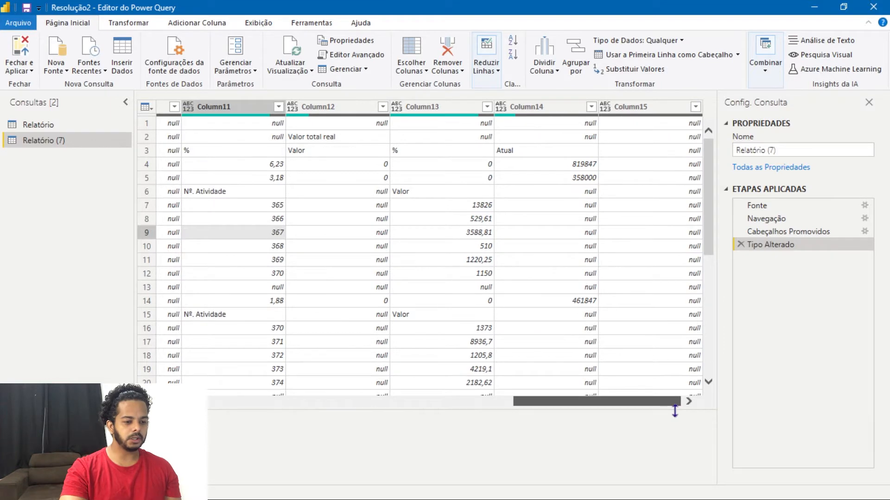
- Check the rows of the last columns and remove Column15 from the Relatório (7) query
{"action": "left_click", "coordinate": [442, 206]}
{"action": "left_click_drag", "start_coordinate": [583, 404], "coordinate": [609, 412]}
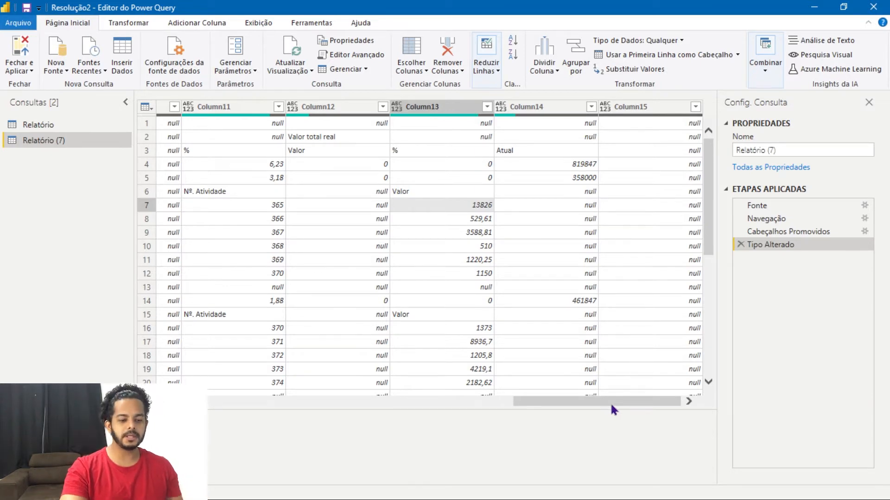
{"action": "scroll", "coordinate": [677, 295], "scroll_direction": "down", "scroll_amount": 7}
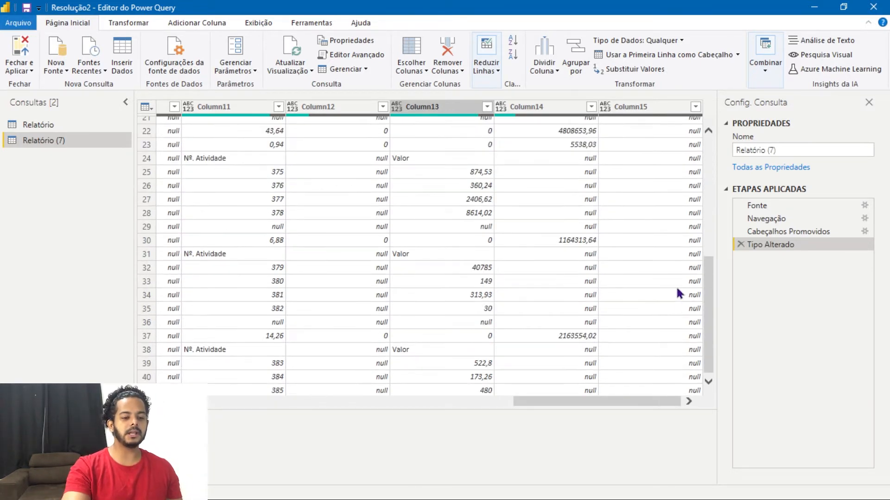
{"action": "scroll", "coordinate": [677, 292], "scroll_direction": "up", "scroll_amount": 7}
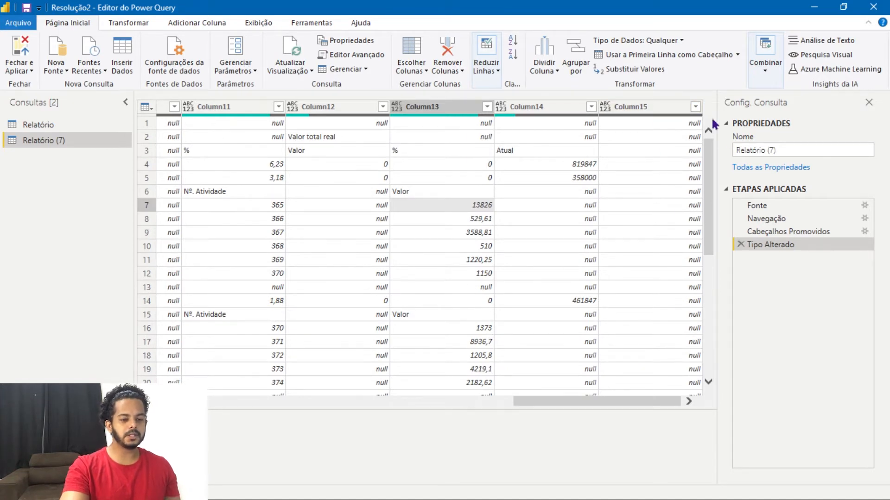
{"action": "left_click", "coordinate": [669, 109]}
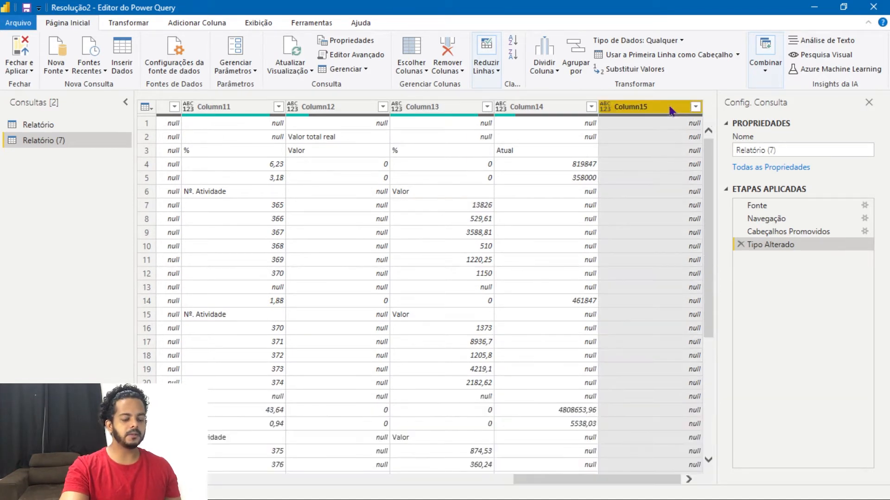
{"action": "right_click", "coordinate": [647, 110]}
{"action": "left_click", "coordinate": [668, 135]}
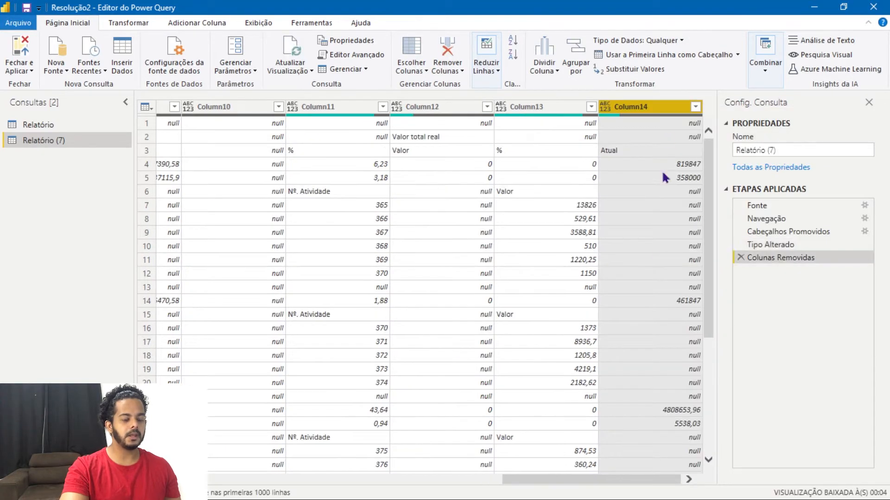
- Check Column10 down its rows and remove it from the query
{"action": "left_click_drag", "start_coordinate": [601, 482], "coordinate": [555, 488]}
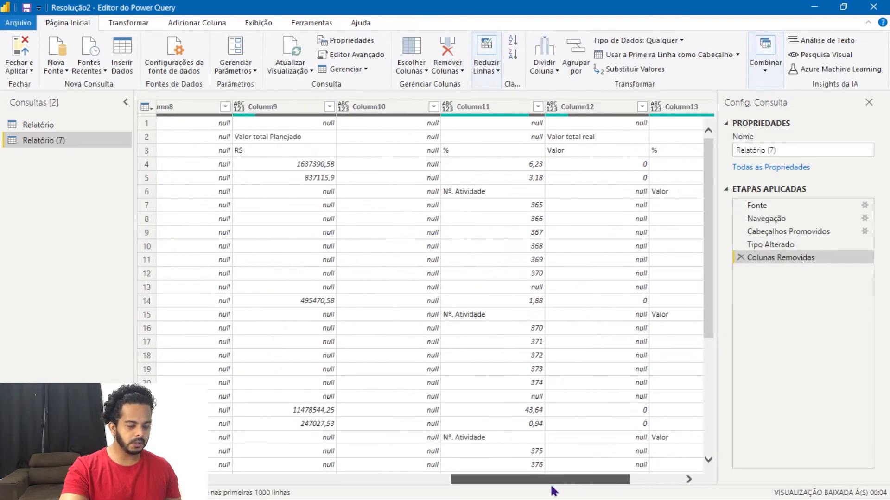
{"action": "scroll", "coordinate": [391, 268], "scroll_direction": "down", "scroll_amount": 5}
{"action": "left_click", "coordinate": [408, 290]}
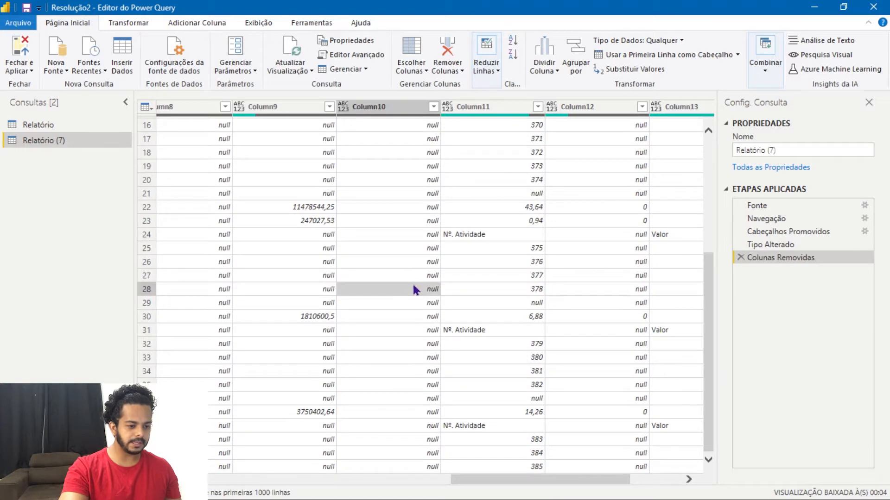
{"action": "scroll", "coordinate": [410, 297], "scroll_direction": "up", "scroll_amount": 5}
{"action": "left_click", "coordinate": [403, 218]}
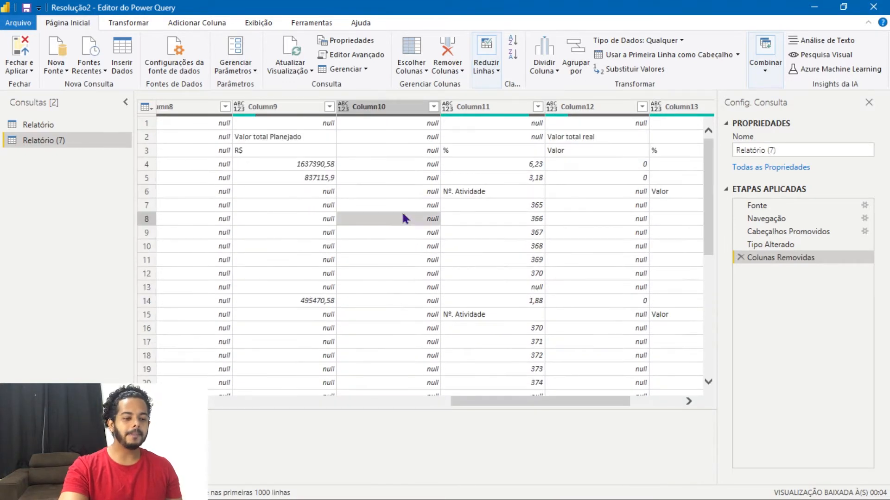
{"action": "left_click", "coordinate": [392, 106]}
{"action": "right_click", "coordinate": [391, 108]}
{"action": "left_click", "coordinate": [404, 129]}
{"action": "left_click_drag", "start_coordinate": [625, 481], "coordinate": [644, 485]}
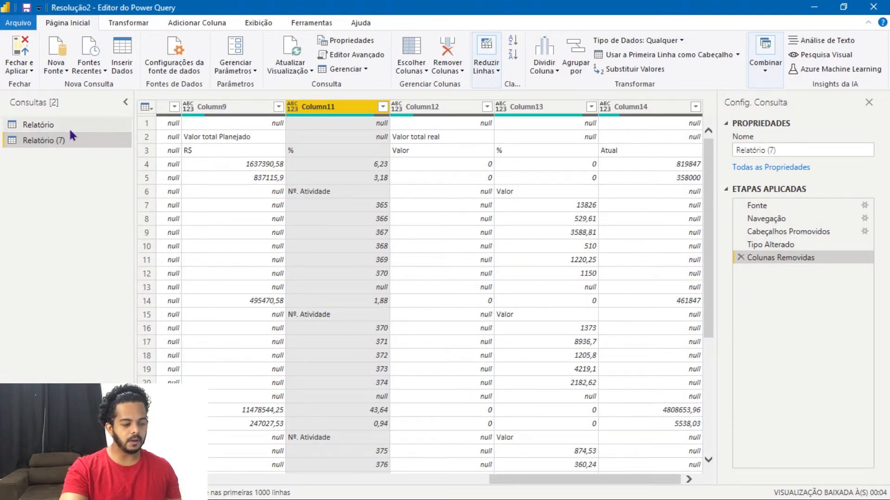
- Rename the Relatório (7) query as Relatório_Aula
{"action": "double_click", "coordinate": [46, 141]}
{"action": "left_click", "coordinate": [91, 141]}
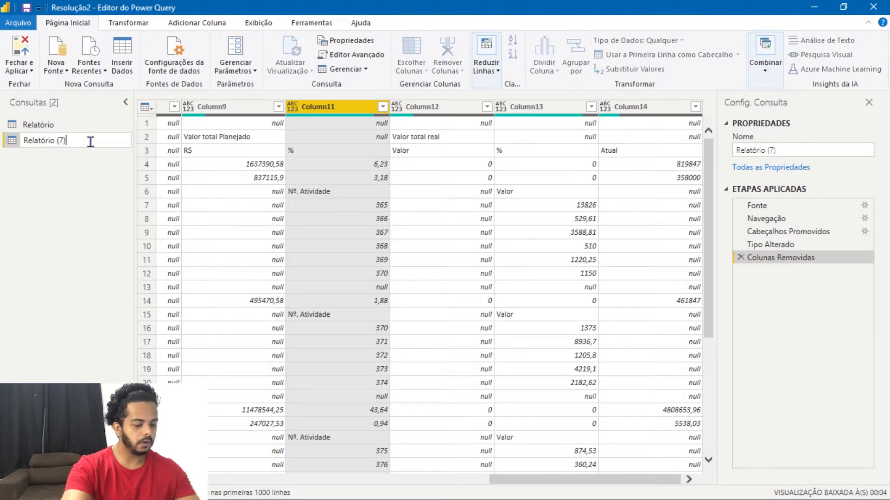
{"action": "key", "text": "BackSpace"}
{"action": "key", "text": "BackSpace"}
{"action": "key", "text": "BackSpace"}
{"action": "type", "text": "_Aula"}
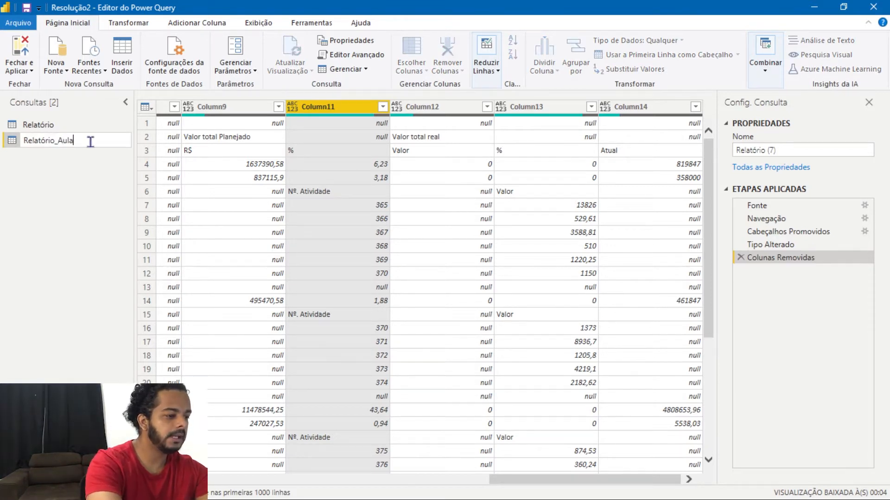
{"action": "key", "text": "Return"}
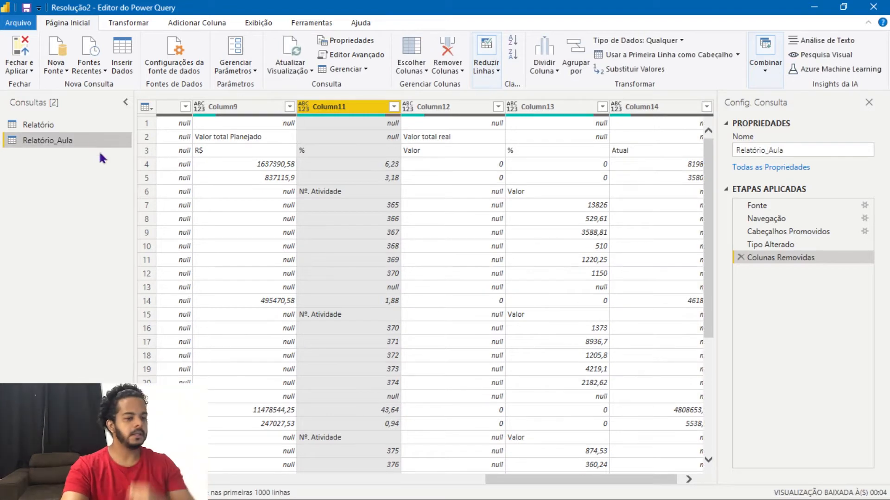
- Check the rows of Column3 and remove that column from Relatório_Aula
{"action": "left_click_drag", "start_coordinate": [556, 480], "coordinate": [272, 441]}
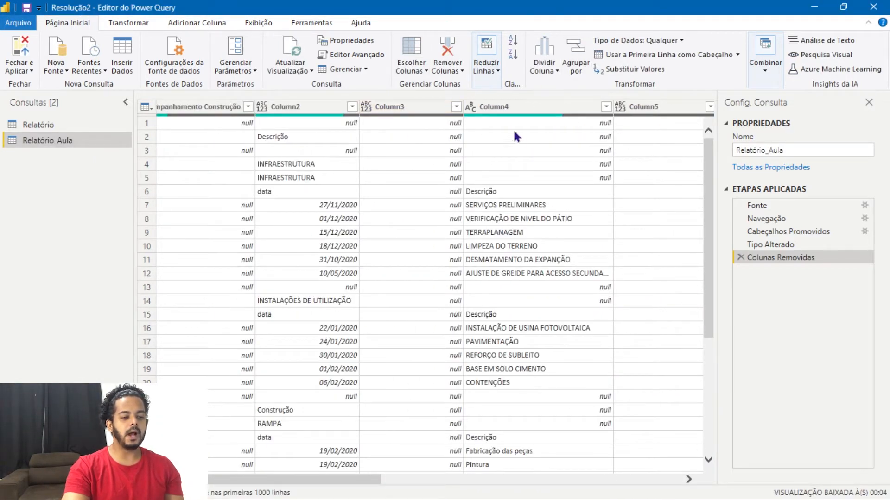
{"action": "left_click_drag", "start_coordinate": [377, 479], "coordinate": [323, 484]}
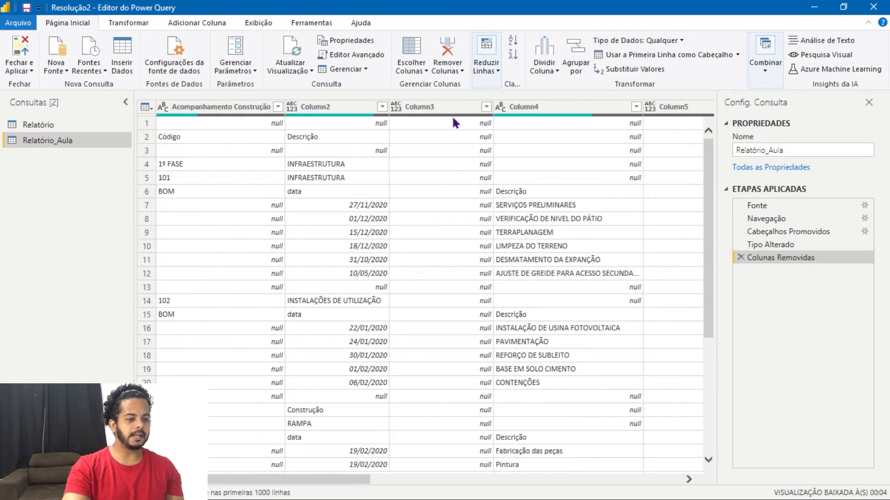
{"action": "left_click", "coordinate": [455, 164]}
{"action": "scroll", "coordinate": [376, 243], "scroll_direction": "down", "scroll_amount": 5}
{"action": "scroll", "coordinate": [373, 244], "scroll_direction": "up", "scroll_amount": 5}
{"action": "left_click", "coordinate": [436, 106]}
{"action": "right_click", "coordinate": [437, 106]}
{"action": "left_click", "coordinate": [455, 132]}
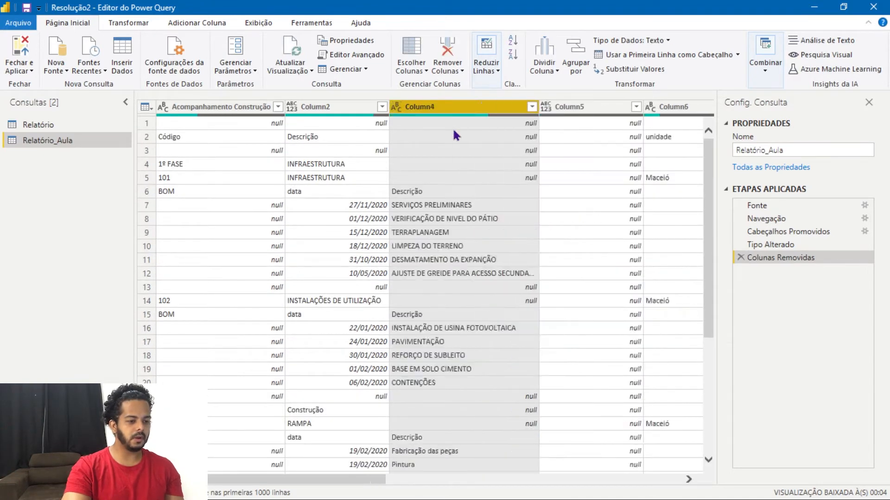
- Check the rows of Column5 and remove that column from Relatório_Aula
{"action": "left_click_drag", "start_coordinate": [337, 485], "coordinate": [387, 485]}
{"action": "left_click", "coordinate": [461, 209]}
{"action": "scroll", "coordinate": [468, 291], "scroll_direction": "down", "scroll_amount": 7}
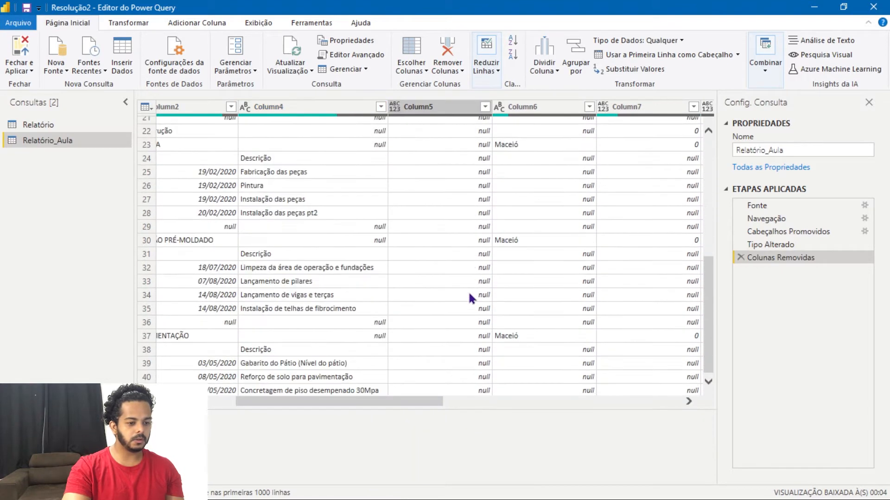
{"action": "scroll", "coordinate": [468, 290], "scroll_direction": "up", "scroll_amount": 7}
{"action": "left_click", "coordinate": [445, 107]}
{"action": "right_click", "coordinate": [451, 107]}
{"action": "left_click", "coordinate": [468, 137]}
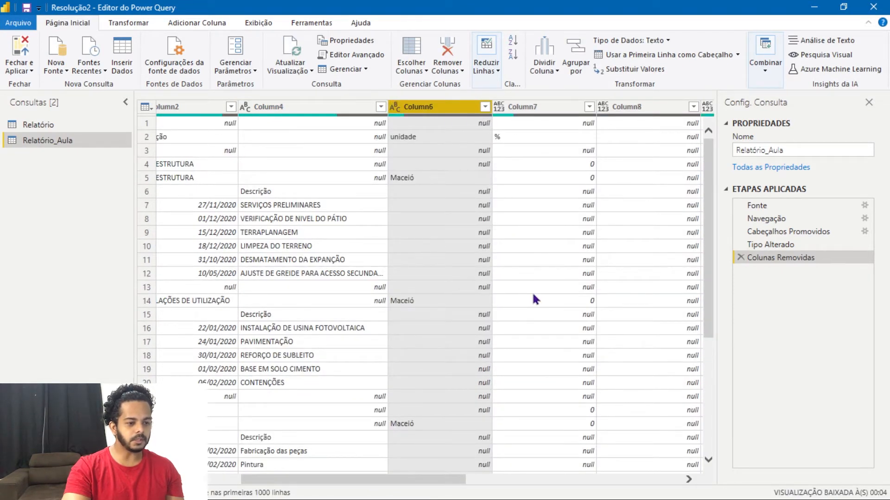
- Keep Column6 with the unit names and remove Column7 and Column8 from Relatório_Aula
{"action": "scroll", "coordinate": [434, 269], "scroll_direction": "down", "scroll_amount": 5}
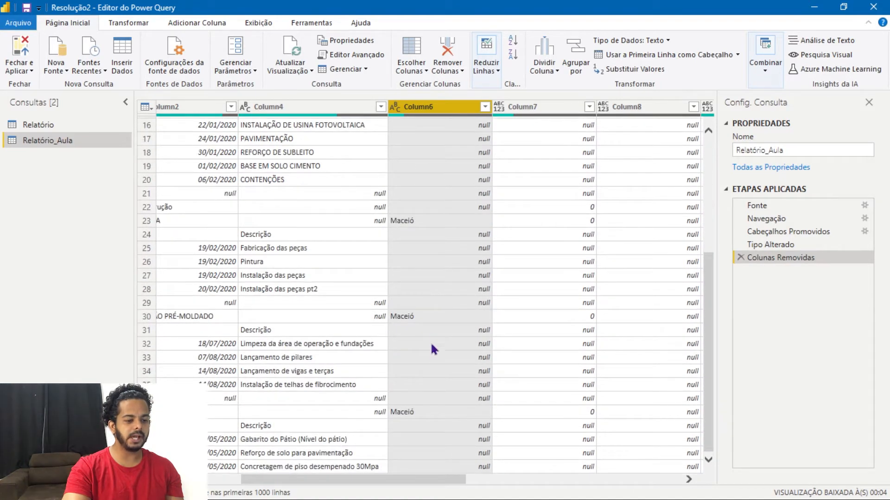
{"action": "scroll", "coordinate": [434, 342], "scroll_direction": "up", "scroll_amount": 5}
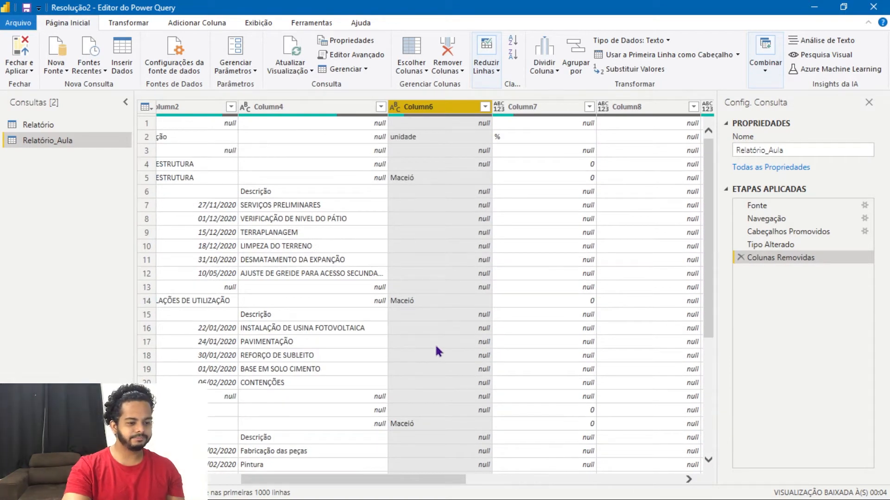
{"action": "right_click", "coordinate": [537, 108]}
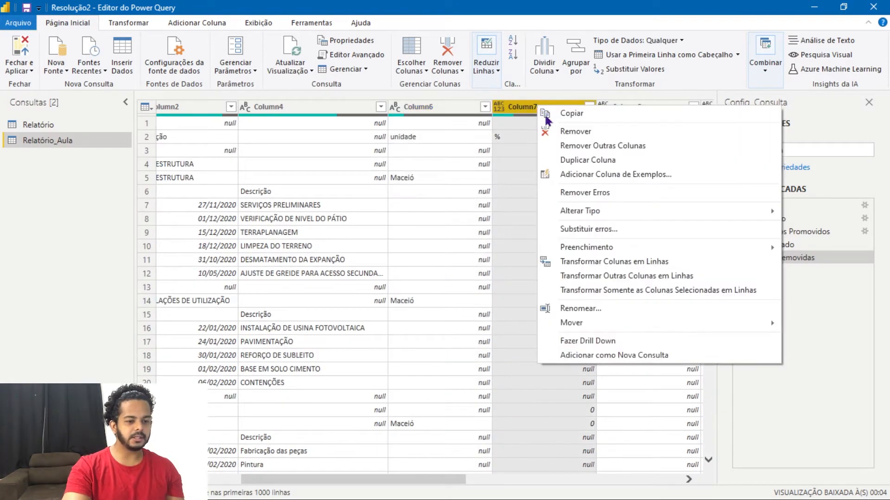
{"action": "left_click", "coordinate": [563, 137]}
{"action": "right_click", "coordinate": [572, 111]}
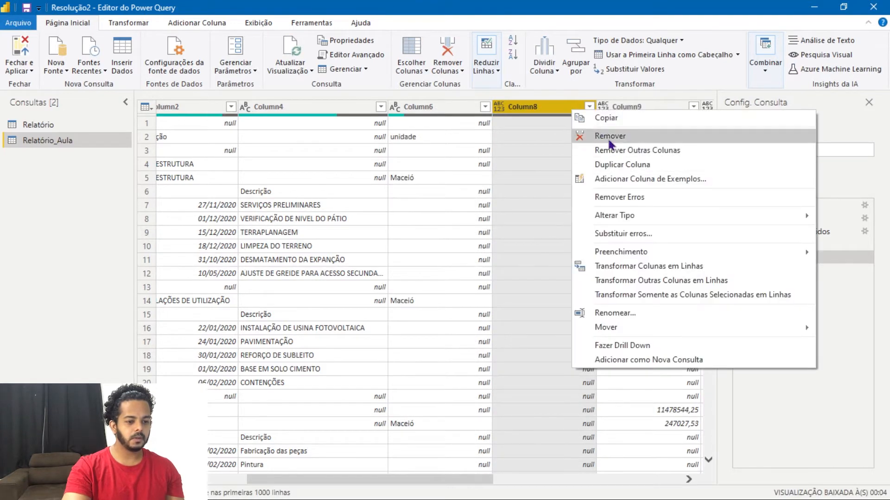
{"action": "left_click", "coordinate": [610, 145]}
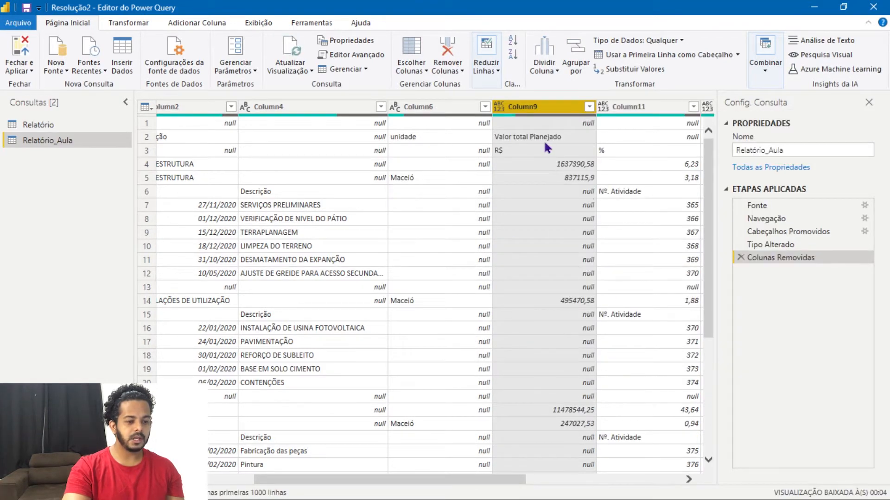
- Remove Column9, which holds the planned total values, from Relatório_Aula
{"action": "scroll", "coordinate": [536, 357], "scroll_direction": "down", "scroll_amount": 5}
{"action": "scroll", "coordinate": [536, 357], "scroll_direction": "up", "scroll_amount": 5}
{"action": "right_click", "coordinate": [533, 108]}
{"action": "left_click", "coordinate": [551, 126]}
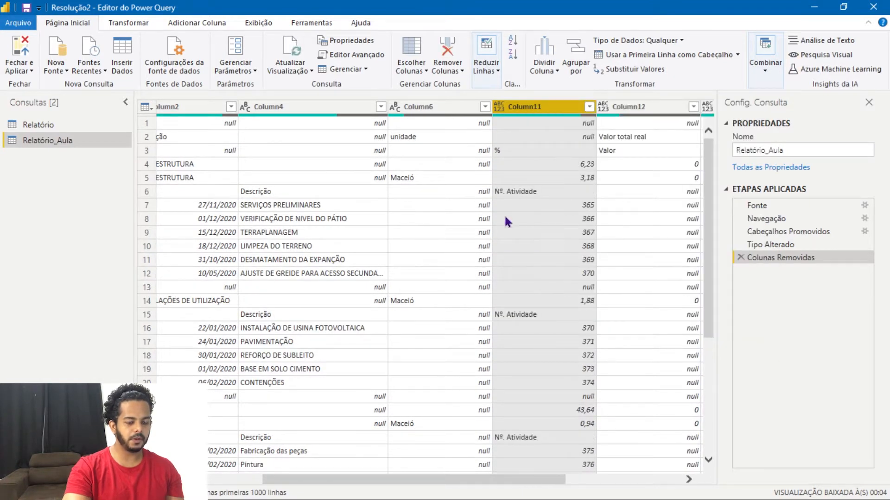
- Remove Column12 and Column14, the actual total value and Atual columns, from Relatório_Aula
{"action": "left_click", "coordinate": [658, 110]}
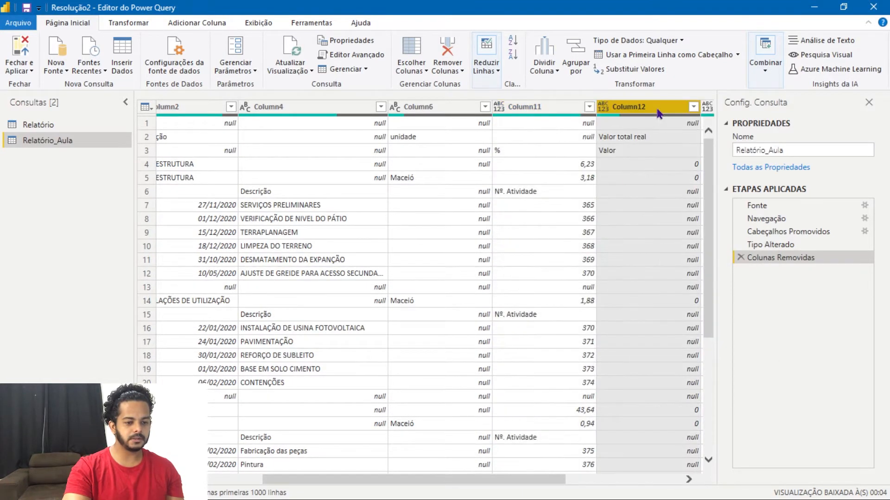
{"action": "left_click_drag", "start_coordinate": [530, 484], "coordinate": [643, 484]}
{"action": "right_click", "coordinate": [459, 114]}
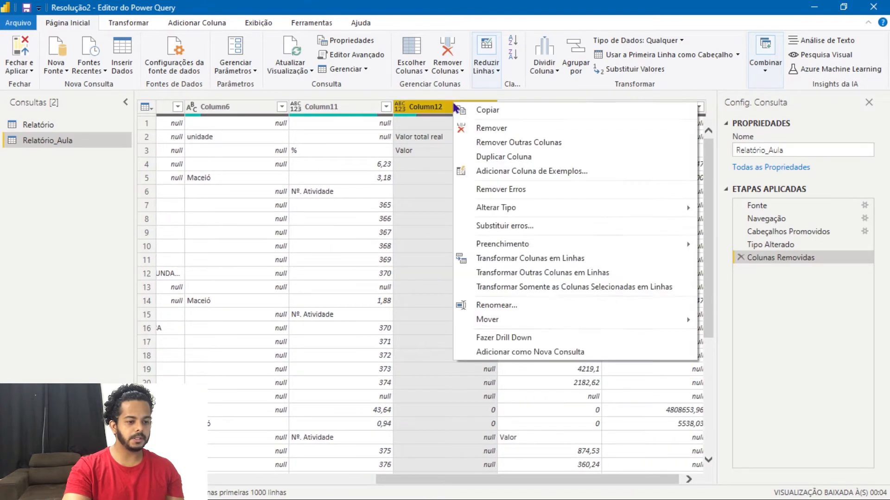
{"action": "left_click", "coordinate": [486, 129]}
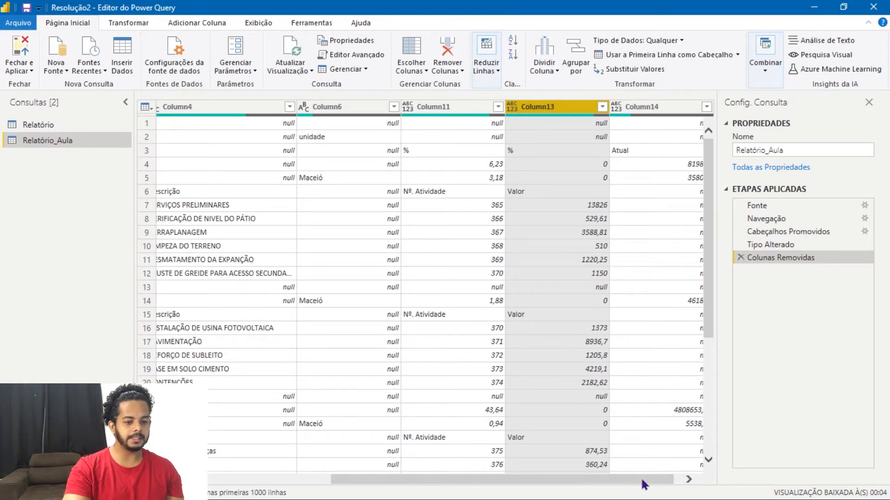
{"action": "left_click", "coordinate": [688, 480]}
{"action": "left_click", "coordinate": [649, 107]}
{"action": "right_click", "coordinate": [649, 109]}
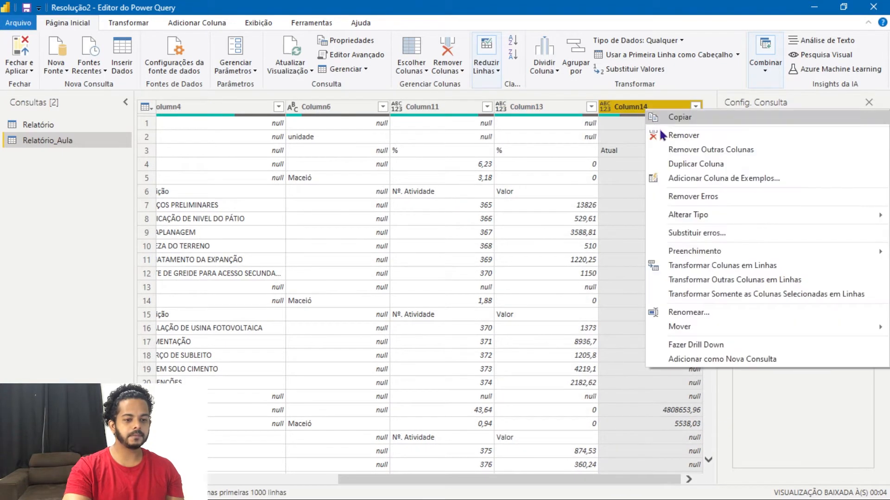
{"action": "left_click", "coordinate": [663, 130]}
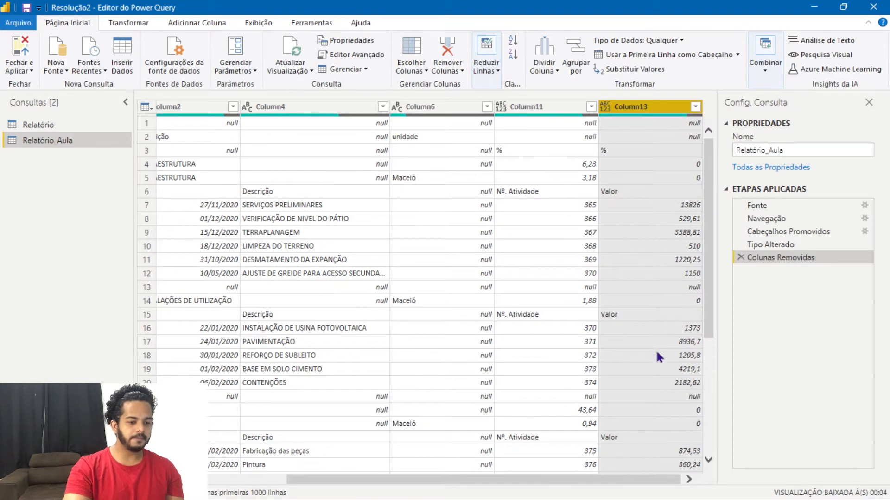
- Review the remaining columns, examining the phase, code and BOM rows in Acompanhamento Construção and their descriptions and dates in Column2
{"action": "scroll", "coordinate": [500, 371], "scroll_direction": "down", "scroll_amount": 5}
{"action": "scroll", "coordinate": [523, 390], "scroll_direction": "up", "scroll_amount": 5}
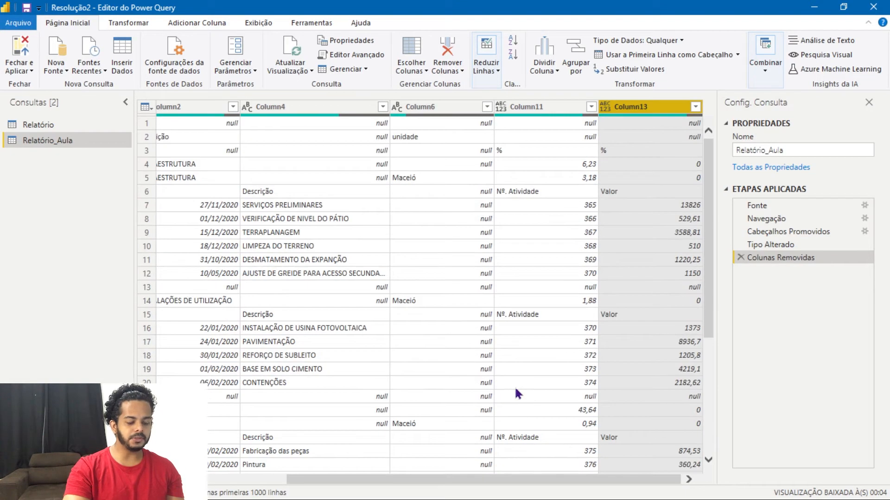
{"action": "left_click_drag", "start_coordinate": [562, 480], "coordinate": [398, 482]}
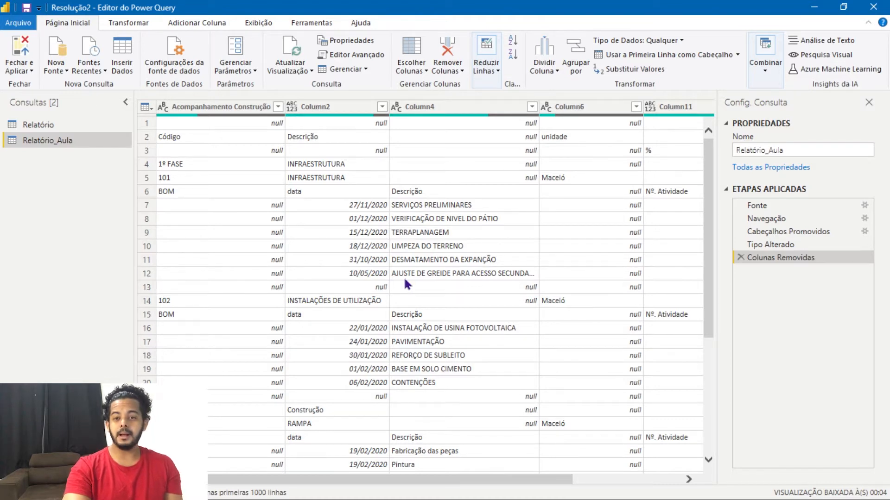
{"action": "scroll", "coordinate": [374, 276], "scroll_direction": "down", "scroll_amount": 5}
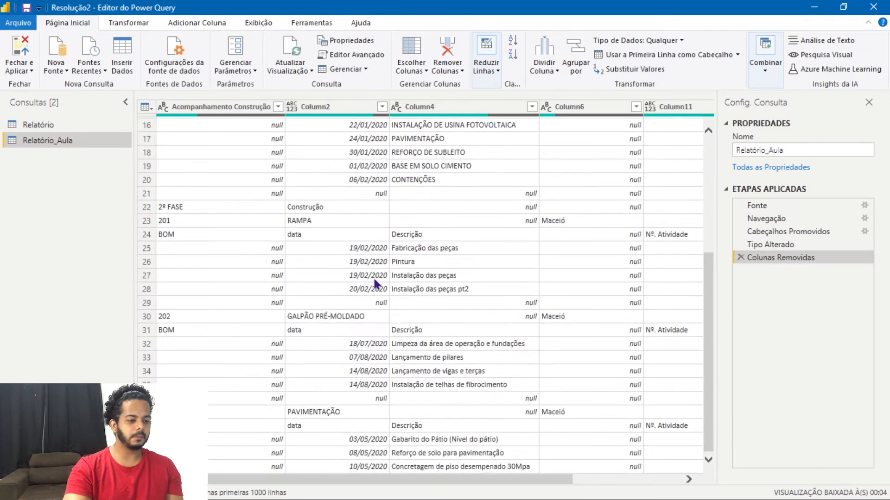
{"action": "left_click", "coordinate": [247, 342]}
{"action": "scroll", "coordinate": [253, 232], "scroll_direction": "up", "scroll_amount": 5}
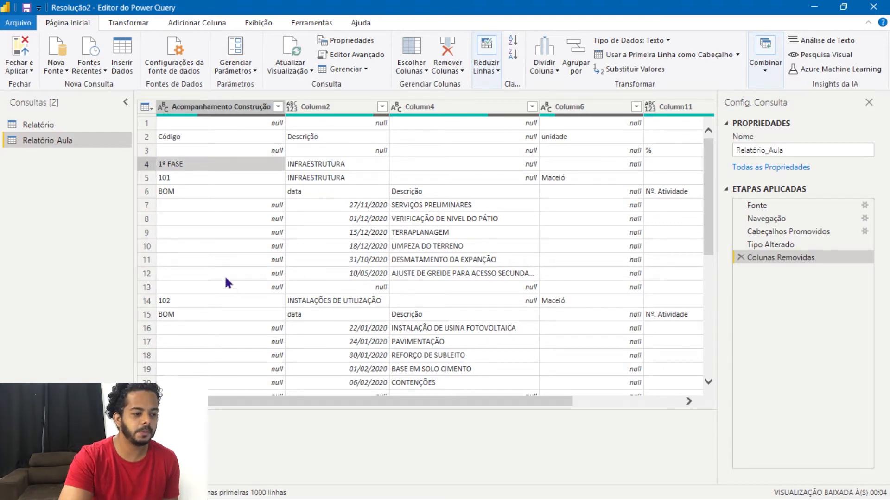
{"action": "scroll", "coordinate": [218, 260], "scroll_direction": "down", "scroll_amount": 3}
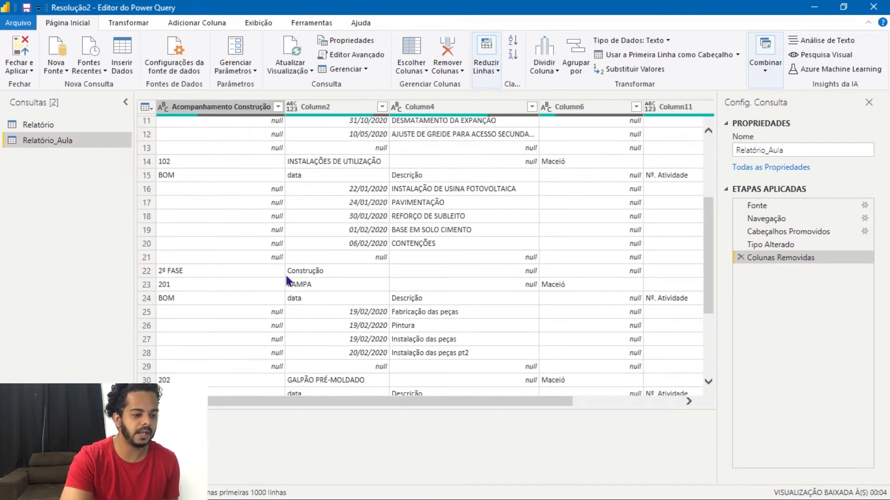
{"action": "scroll", "coordinate": [291, 284], "scroll_direction": "up", "scroll_amount": 3}
{"action": "scroll", "coordinate": [323, 268], "scroll_direction": "down", "scroll_amount": 3}
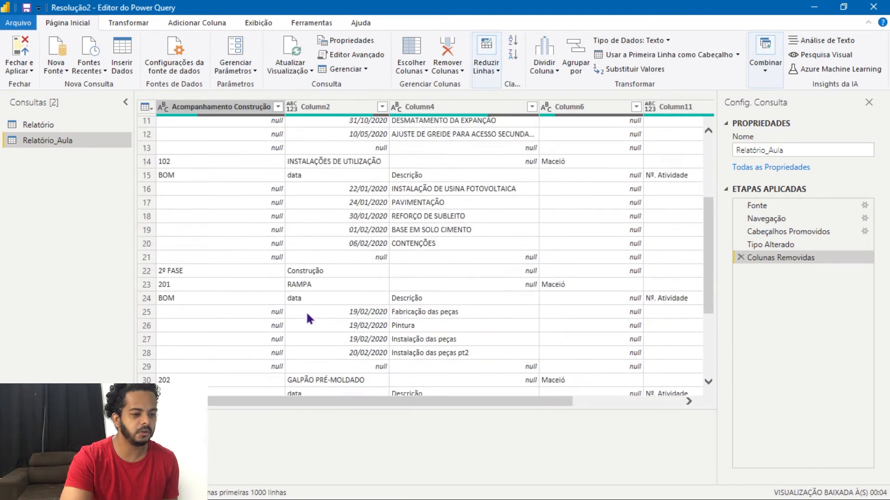
{"action": "left_click", "coordinate": [310, 270]}
{"action": "scroll", "coordinate": [315, 241], "scroll_direction": "down", "scroll_amount": 3}
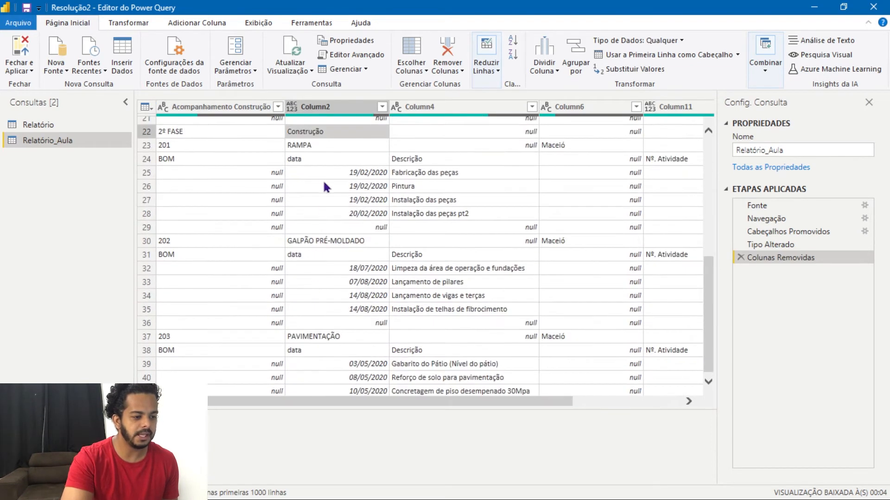
- Examine the phase and code descriptions in Column2, comparing the INFRAESTRUTURA, RAMPA, GALPÃO PRÉ-MOLDADO and PAVIMENTAÇÃO rows
{"action": "left_click", "coordinate": [308, 145]}
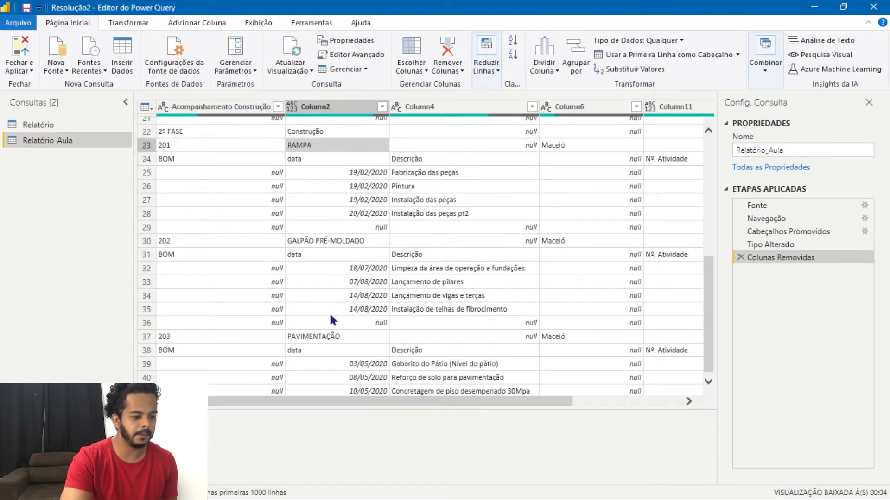
{"action": "left_click", "coordinate": [312, 339]}
{"action": "left_click", "coordinate": [337, 242]}
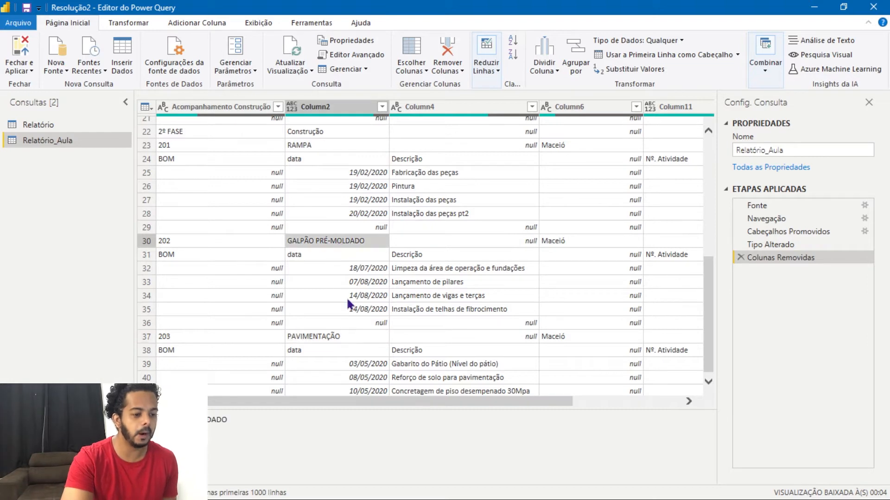
{"action": "scroll", "coordinate": [342, 307], "scroll_direction": "up", "scroll_amount": 2}
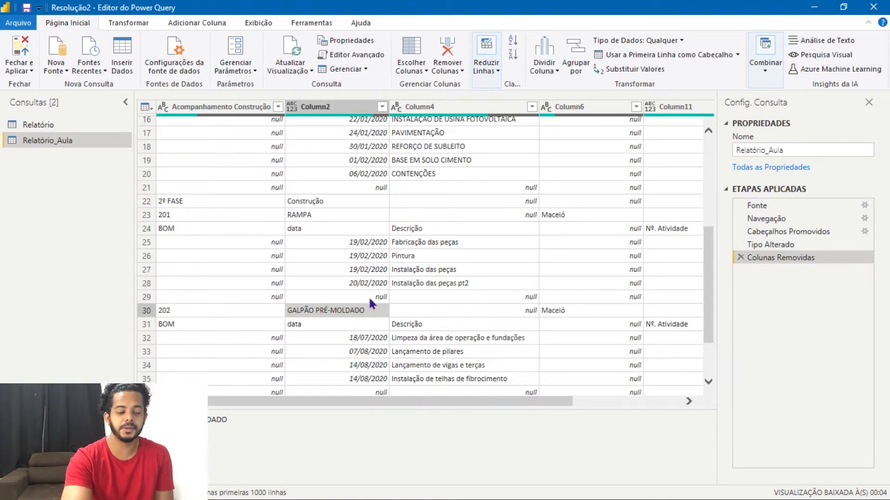
{"action": "scroll", "coordinate": [370, 300], "scroll_direction": "up", "scroll_amount": 6}
{"action": "left_click_drag", "start_coordinate": [364, 403], "coordinate": [308, 408]}
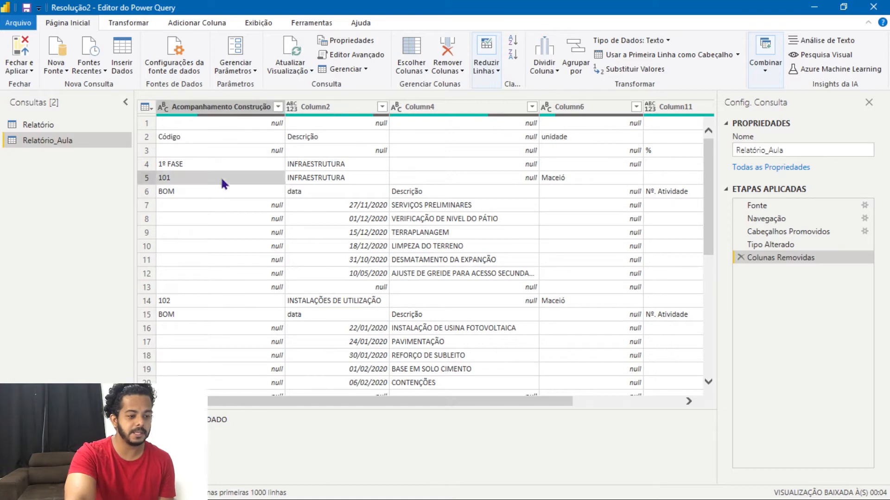
{"action": "left_click", "coordinate": [327, 168]}
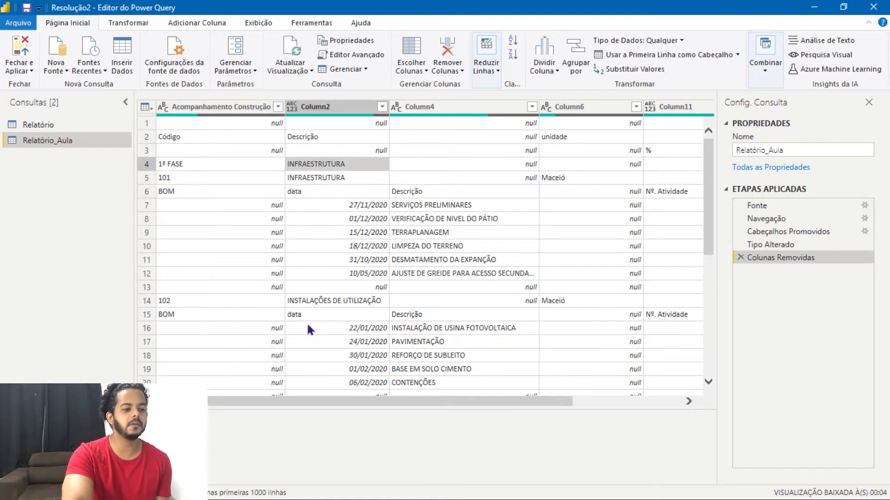
{"action": "left_click_drag", "start_coordinate": [396, 410], "coordinate": [281, 455]}
- Start a new conditional column in Relatório_Aula and name it Fae_Projeto
{"action": "left_click", "coordinate": [226, 106]}
{"action": "left_click", "coordinate": [197, 23]}
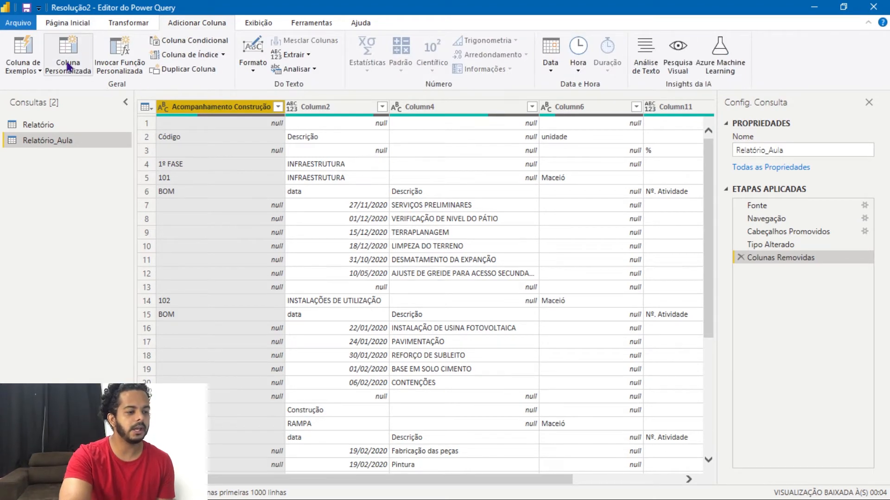
{"action": "left_click", "coordinate": [196, 43]}
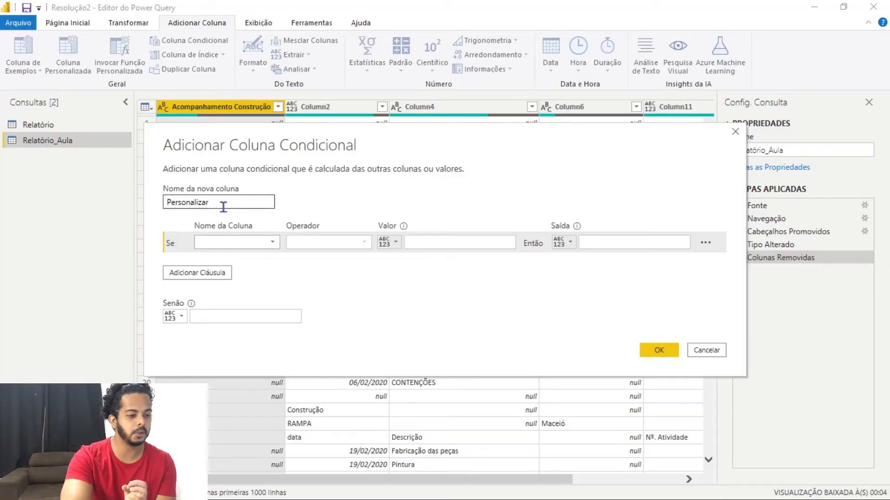
{"action": "left_click_drag", "start_coordinate": [222, 203], "coordinate": [146, 204]}
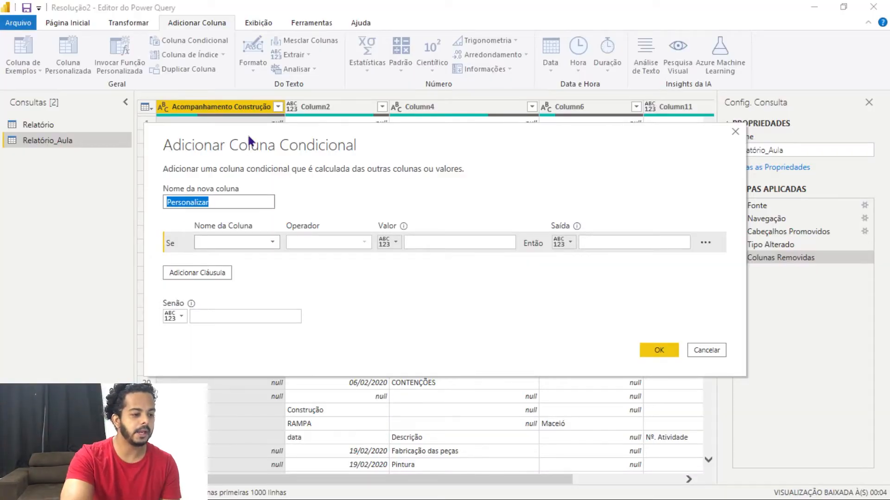
{"action": "left_click_drag", "start_coordinate": [249, 140], "coordinate": [455, 154]}
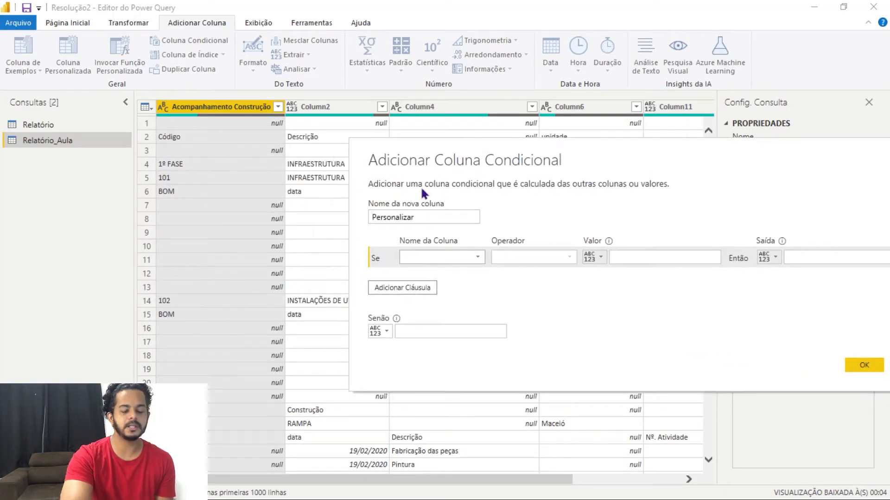
{"action": "left_click_drag", "start_coordinate": [417, 158], "coordinate": [246, 180]}
{"action": "double_click", "coordinate": [256, 242]}
{"action": "type", "text": "Fae"}
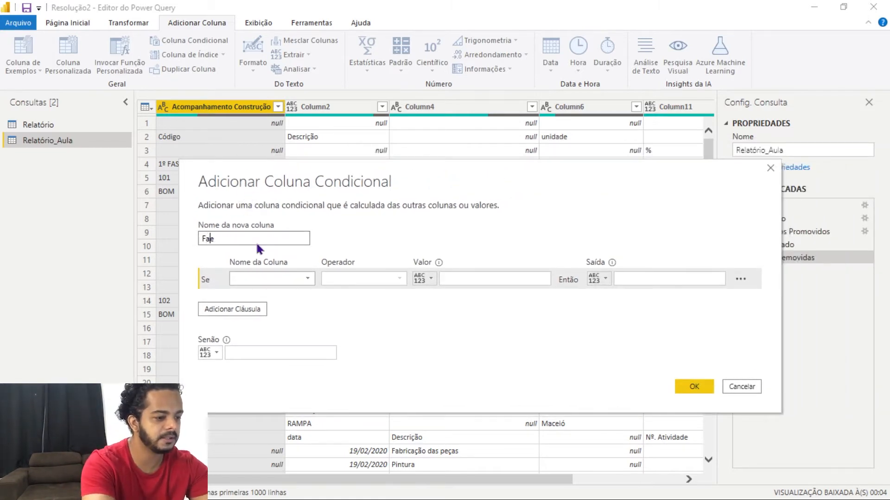
{"action": "type", "text": "_Pr"}
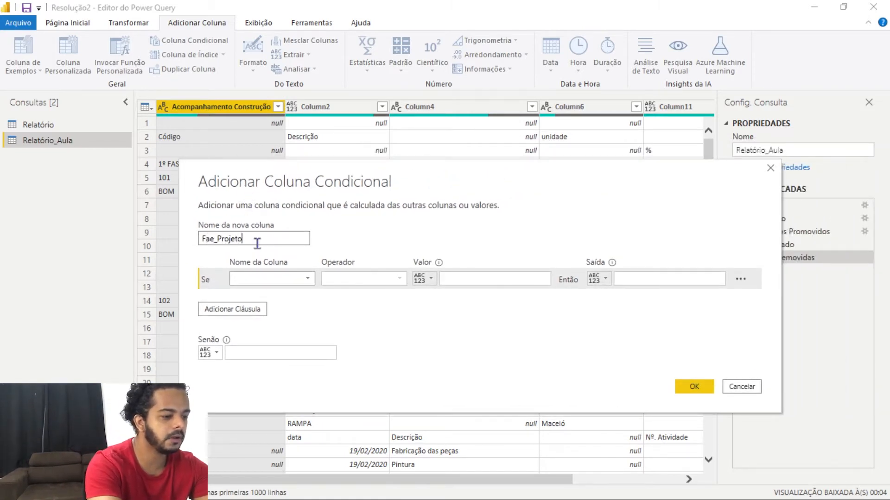
{"action": "type", "text": "ojeto"}
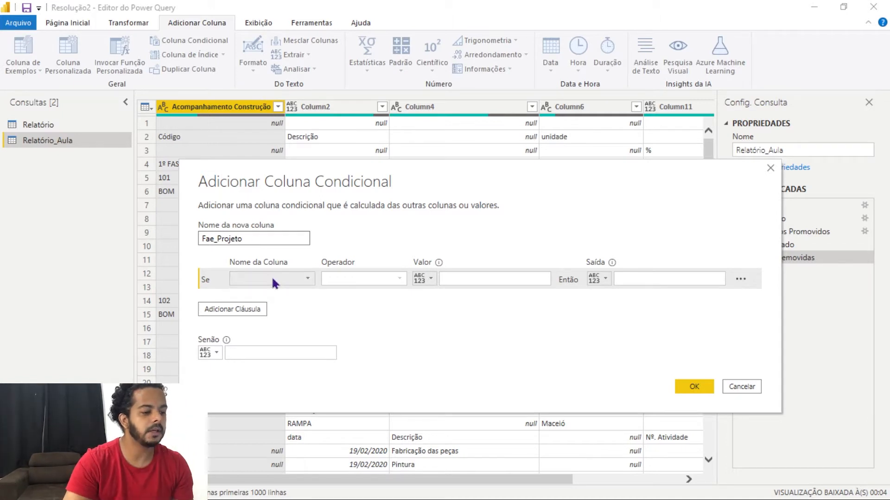
- Set the condition to test whether Acompanhamento Construção contains (contém) the text Fase
{"action": "left_click", "coordinate": [271, 277]}
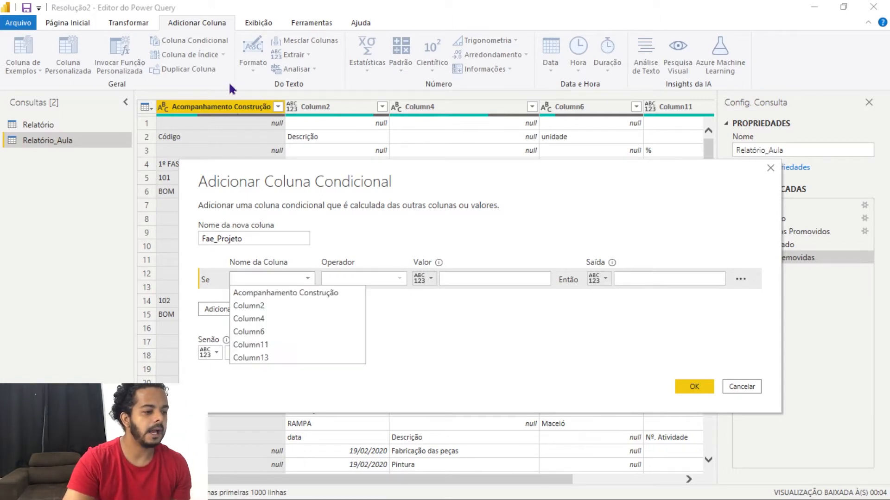
{"action": "left_click", "coordinate": [279, 293]}
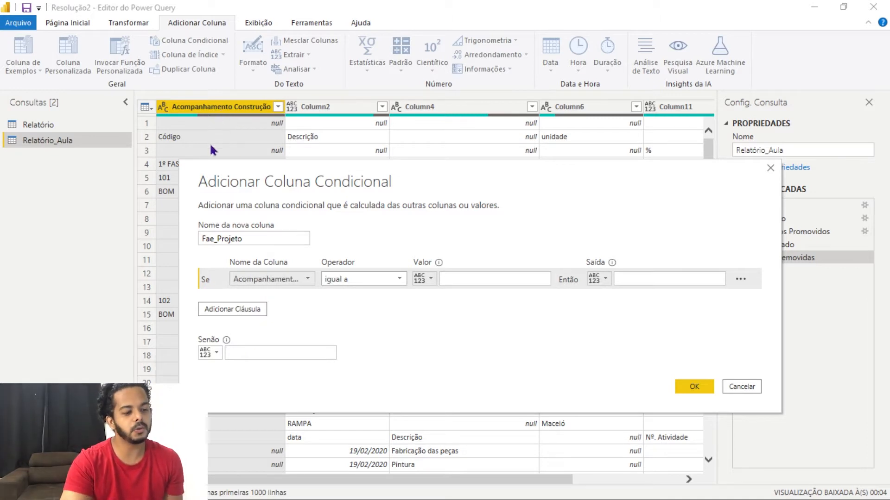
{"action": "left_click", "coordinate": [359, 279]}
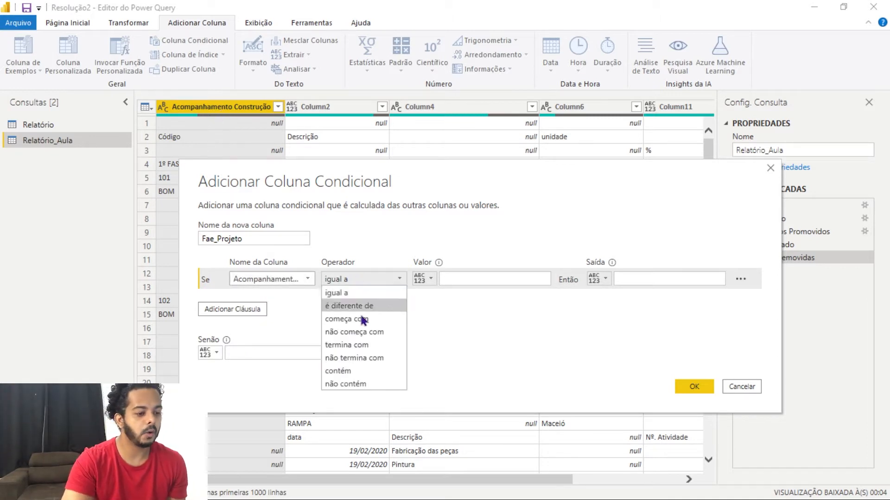
{"action": "left_click", "coordinate": [359, 369]}
{"action": "left_click", "coordinate": [449, 279]}
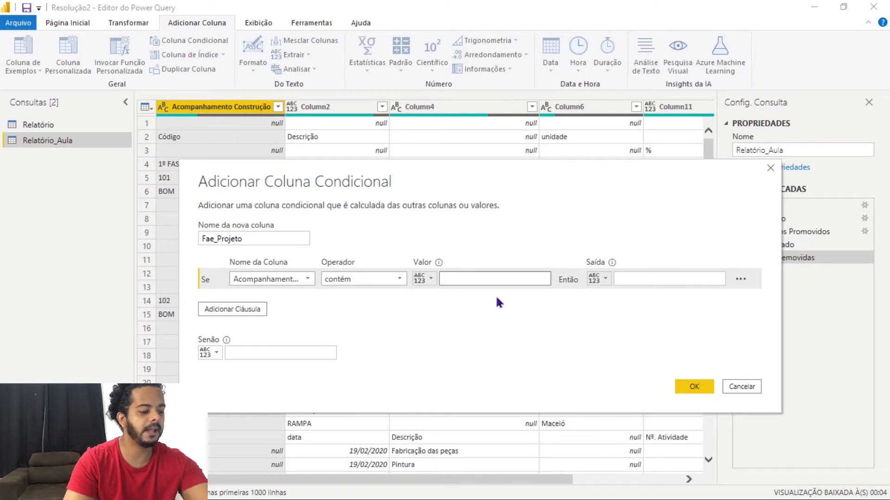
{"action": "type", "text": "Fase"}
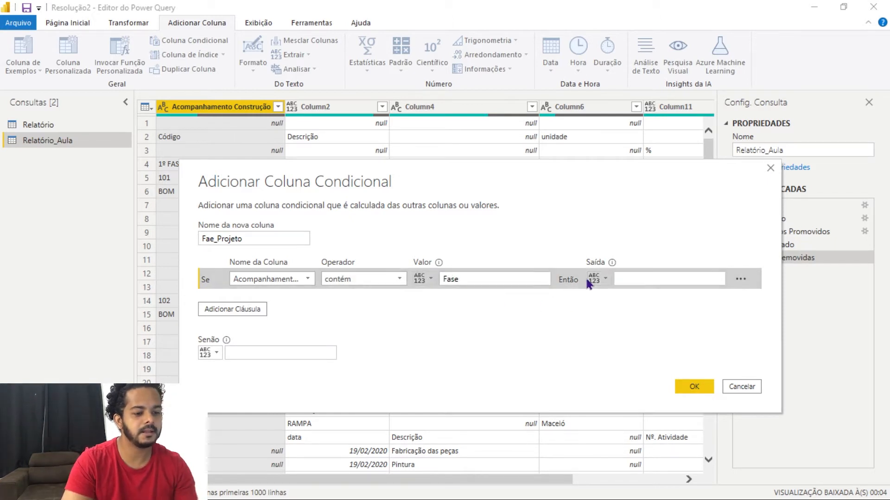
- Make the condition output the value of Column2 and create the Fae_Projeto column
{"action": "left_click", "coordinate": [596, 279]}
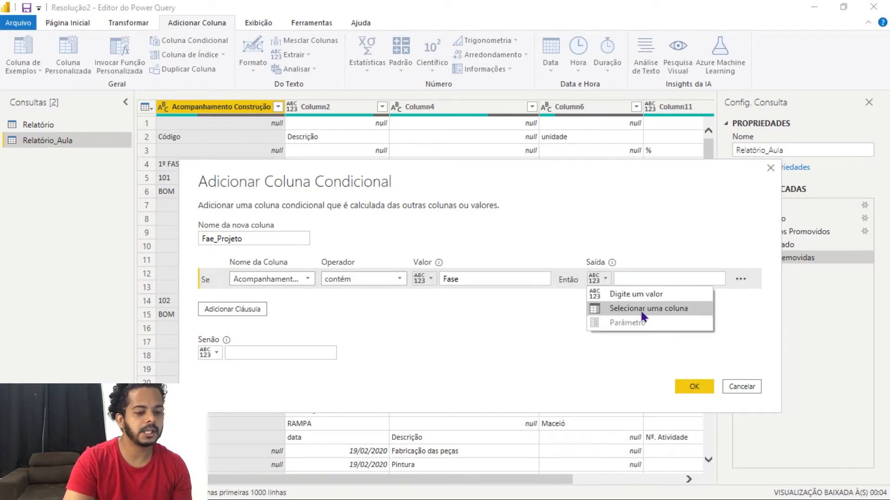
{"action": "left_click", "coordinate": [643, 317]}
{"action": "left_click_drag", "start_coordinate": [532, 219], "coordinate": [437, 236]}
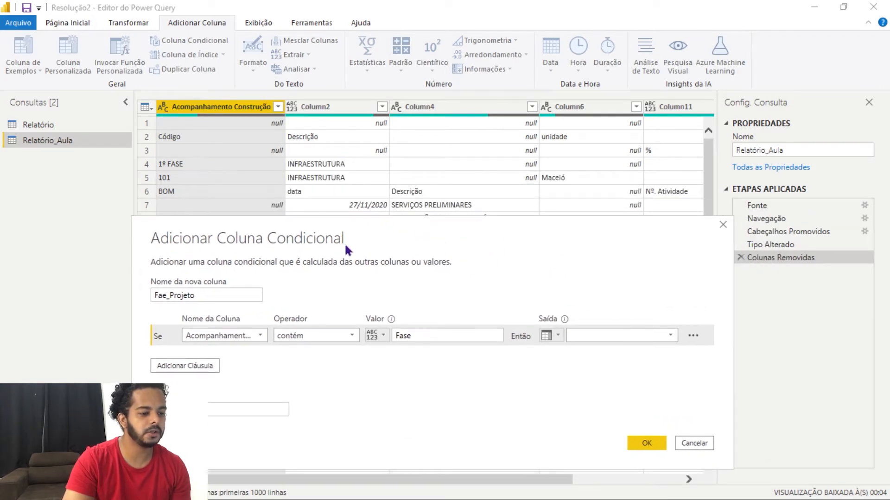
{"action": "left_click_drag", "start_coordinate": [344, 243], "coordinate": [310, 169]}
{"action": "left_click", "coordinate": [586, 258]}
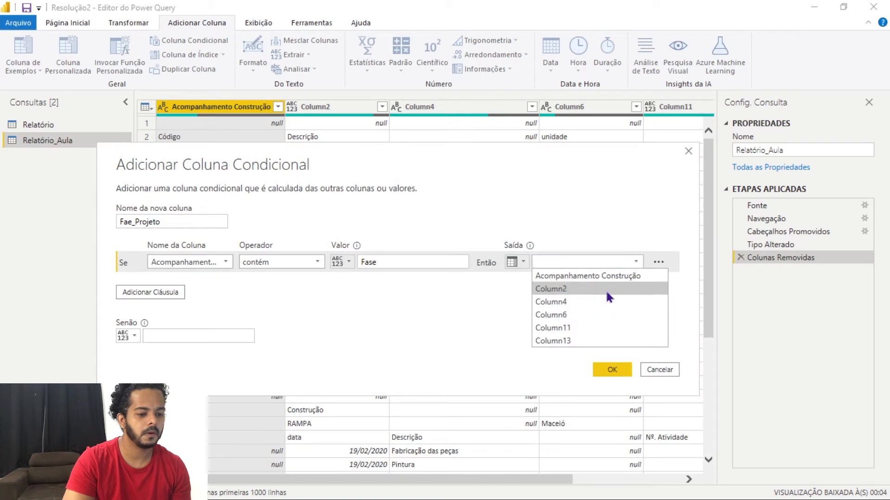
{"action": "left_click", "coordinate": [604, 289]}
{"action": "left_click", "coordinate": [609, 370]}
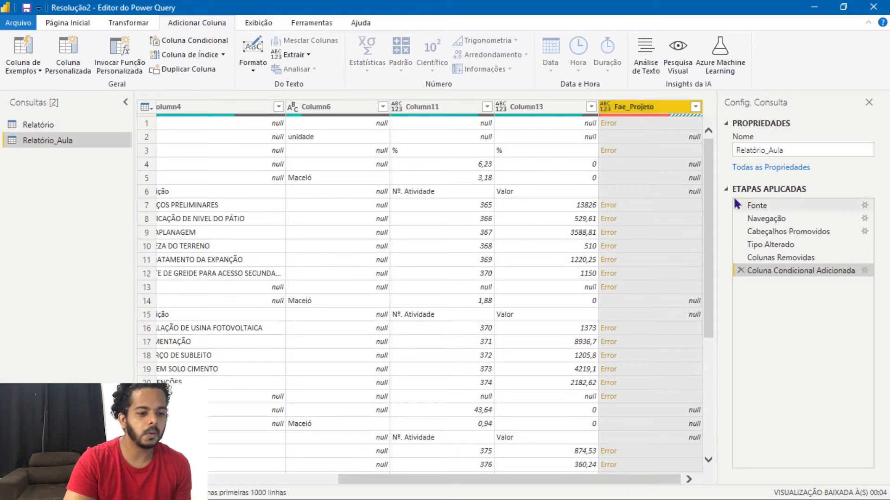
- Edit the Fae_Projeto conditional column so its comparison value is FASE, and check the INFRAESTRUTURA row
{"action": "left_click_drag", "start_coordinate": [621, 481], "coordinate": [752, 318]}
{"action": "double_click", "coordinate": [781, 272]}
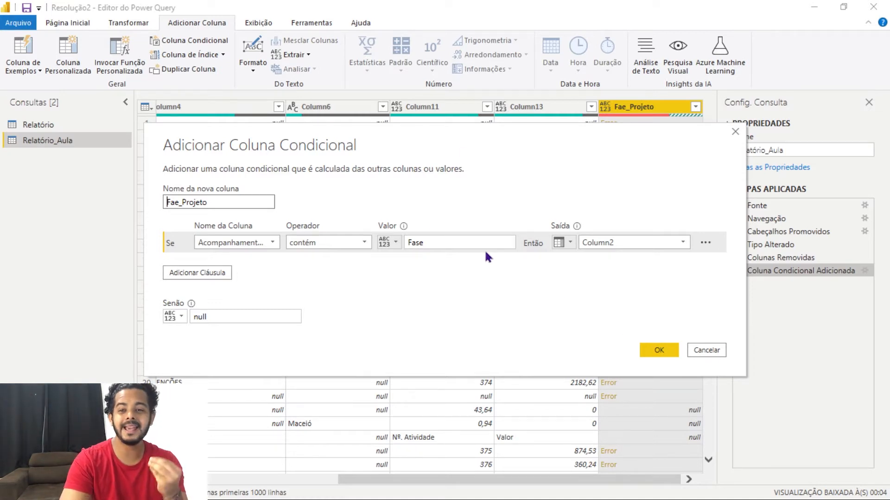
{"action": "left_click", "coordinate": [459, 248]}
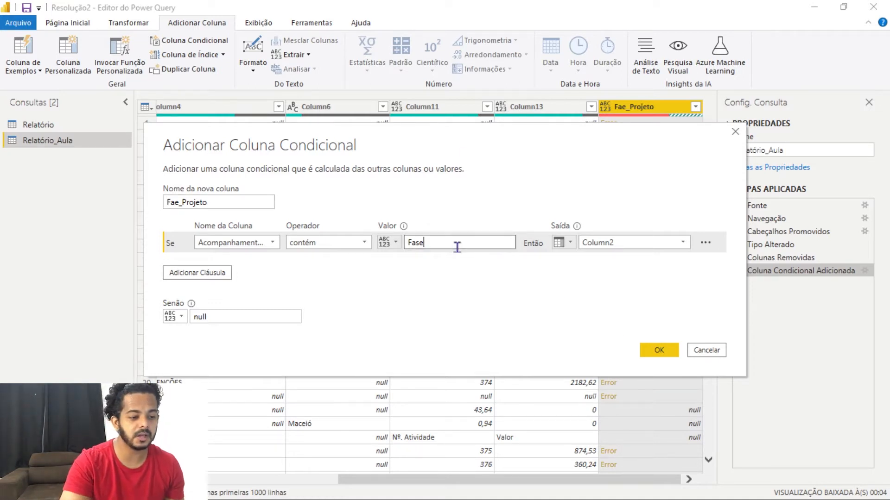
{"action": "double_click", "coordinate": [457, 247]}
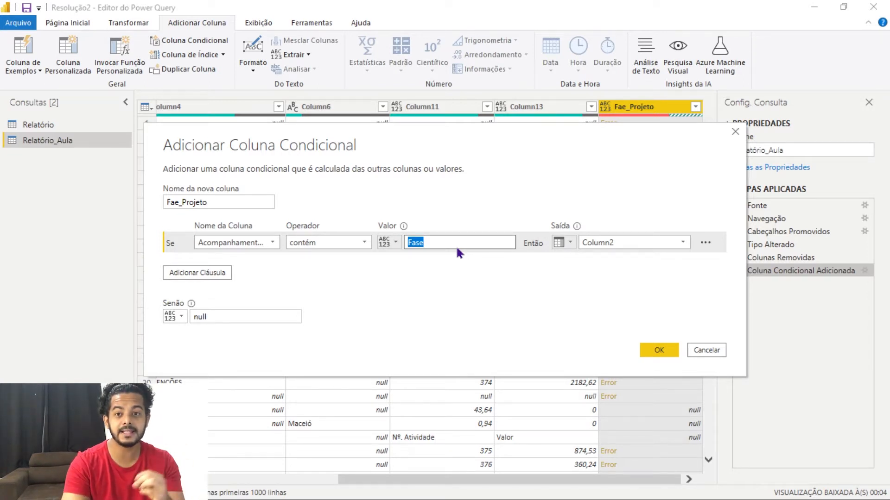
{"action": "type", "text": "FASE"}
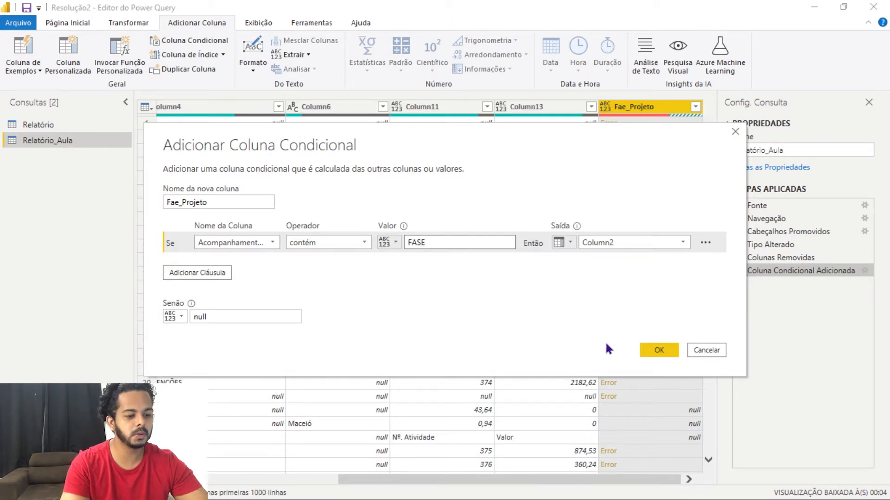
{"action": "left_click", "coordinate": [649, 350]}
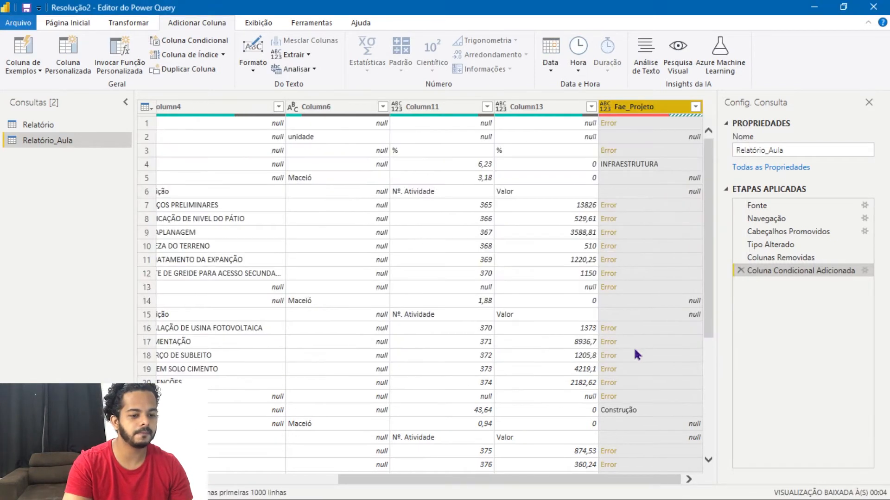
{"action": "left_click", "coordinate": [619, 162]}
{"action": "left_click_drag", "start_coordinate": [596, 403], "coordinate": [617, 422]}
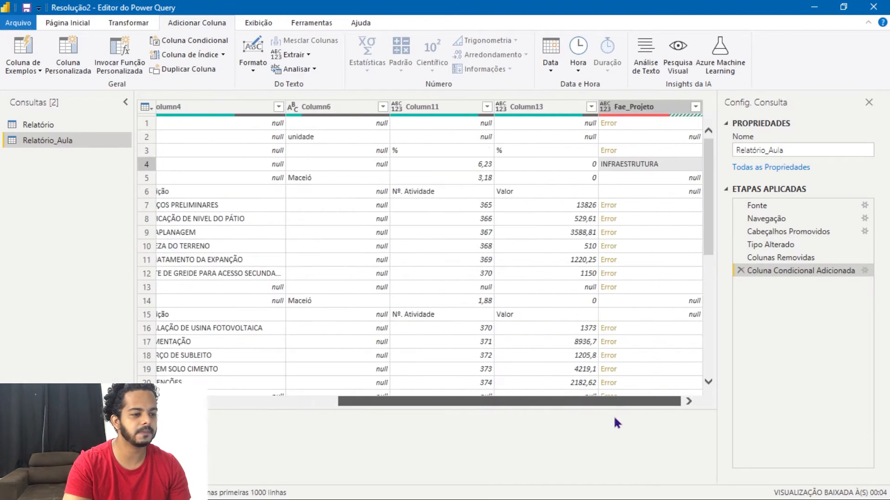
- Show the formula bar (Barra de Fórmulas) in the query editor
{"action": "left_click", "coordinate": [70, 26]}
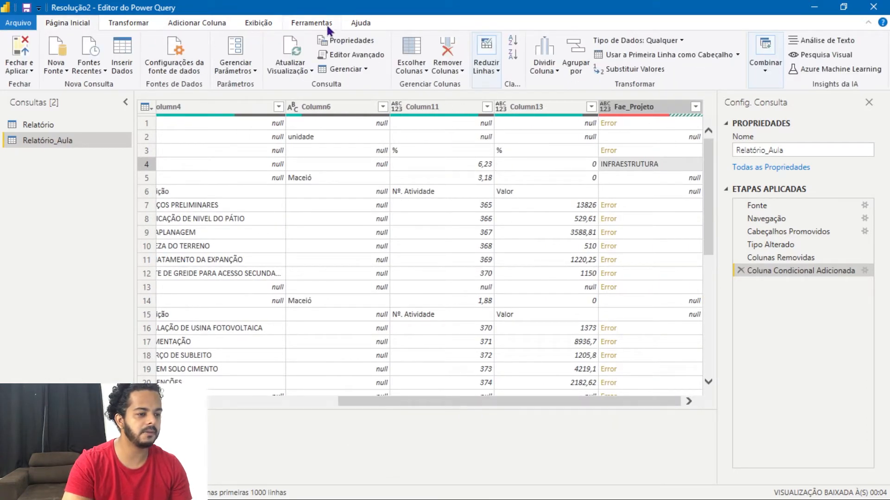
{"action": "left_click", "coordinate": [266, 27]}
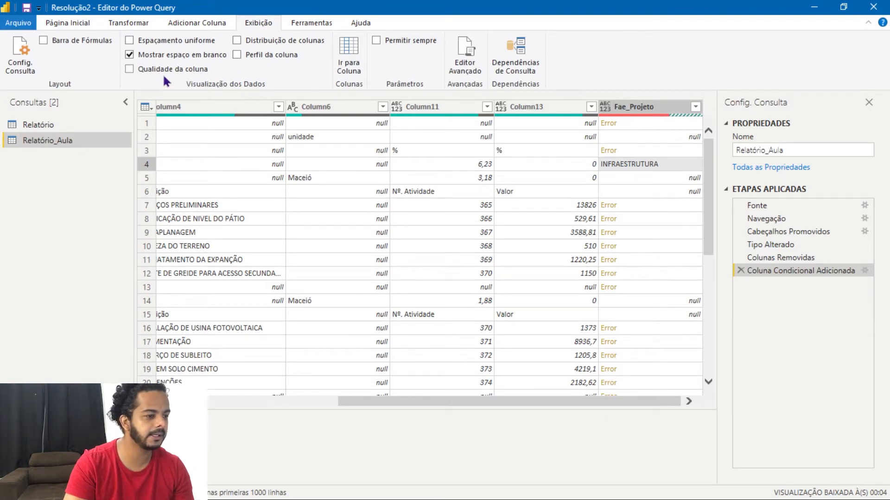
{"action": "left_click", "coordinate": [84, 44]}
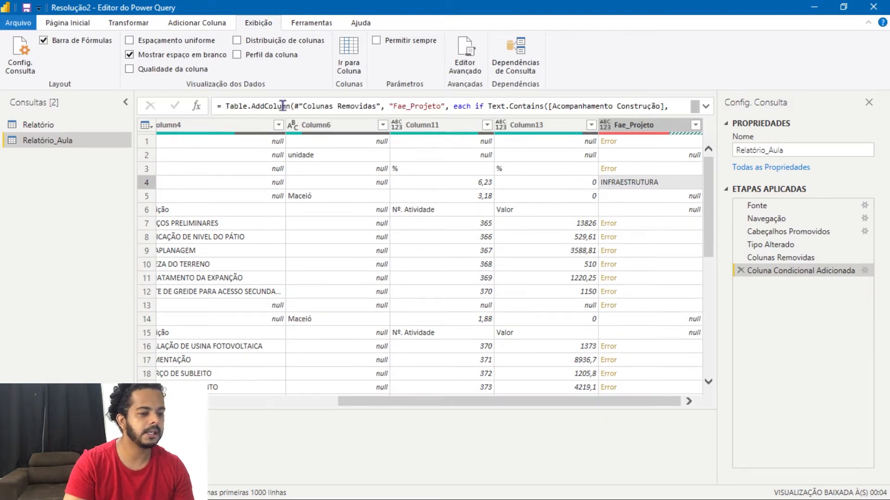
- Examine the formulas behind the applied steps, including the full Table.AddColumn expression for Fae_Projeto
{"action": "left_click", "coordinate": [776, 258]}
{"action": "left_click", "coordinate": [789, 247]}
{"action": "left_click", "coordinate": [782, 270]}
{"action": "left_click_drag", "start_coordinate": [344, 106], "coordinate": [624, 114]}
{"action": "left_click", "coordinate": [705, 107]}
{"action": "left_click", "coordinate": [474, 124]}
{"action": "left_click_drag", "start_coordinate": [405, 126], "coordinate": [216, 105]}
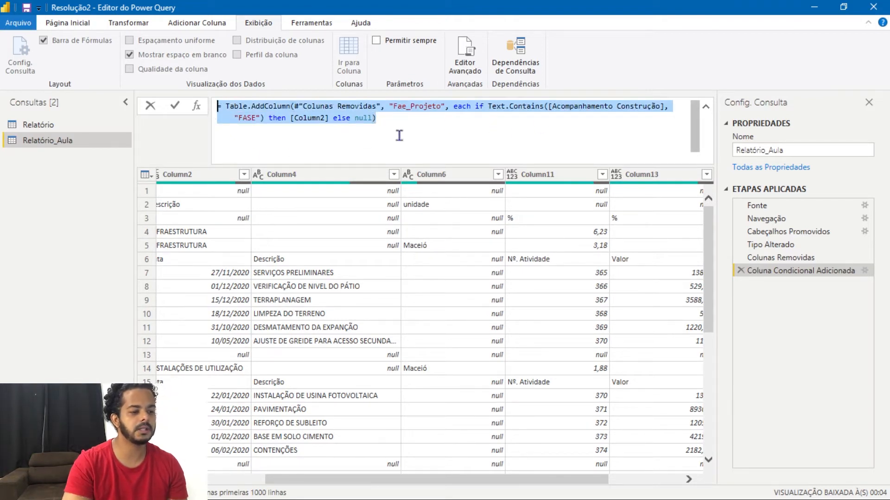
{"action": "left_click", "coordinate": [428, 129]}
{"action": "left_click_drag", "start_coordinate": [428, 130], "coordinate": [218, 106]}
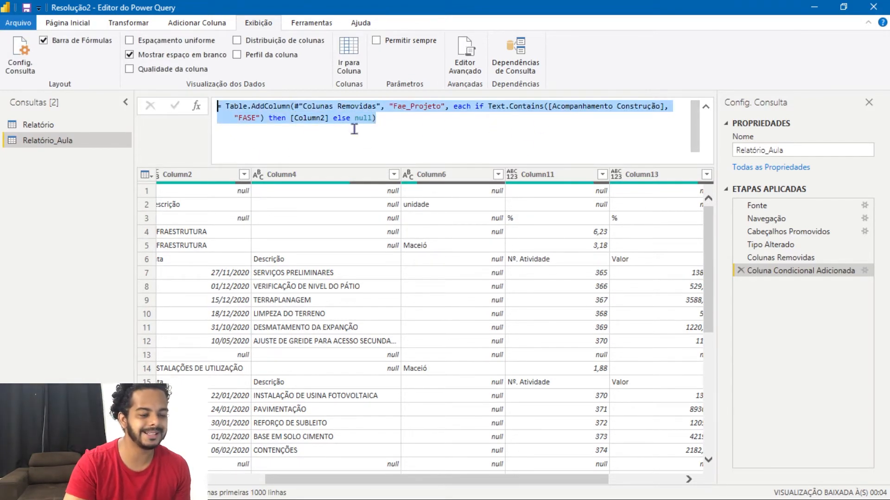
{"action": "left_click", "coordinate": [706, 108]}
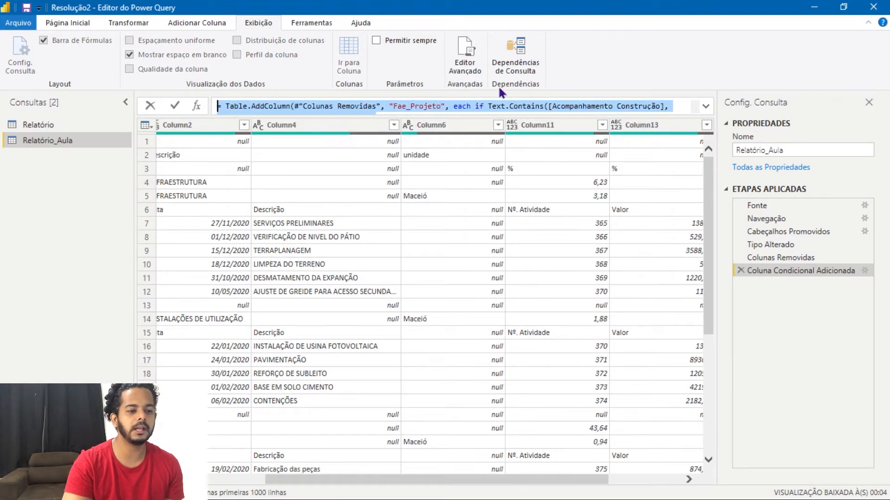
- Open the Relatório_Aula query in the Advanced Editor and highlight its entire M script for review
{"action": "left_click", "coordinate": [468, 50]}
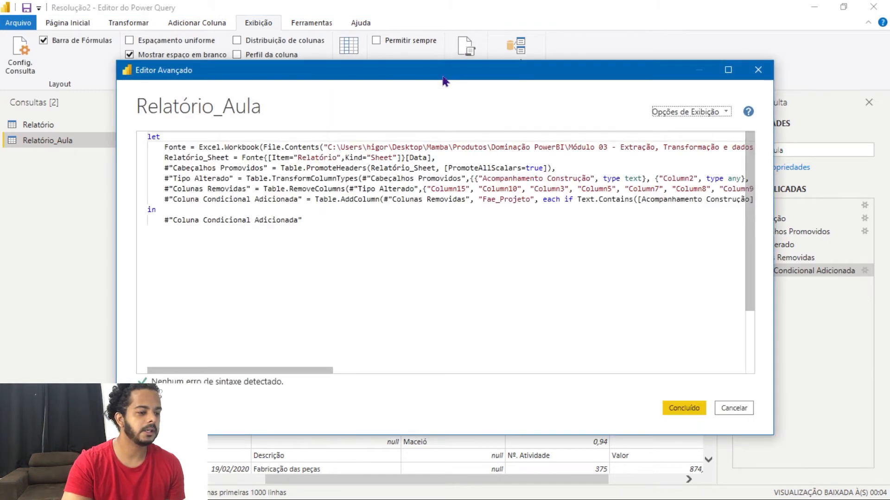
{"action": "left_click_drag", "start_coordinate": [444, 78], "coordinate": [386, 52]}
{"action": "left_click_drag", "start_coordinate": [347, 215], "coordinate": [80, 114]}
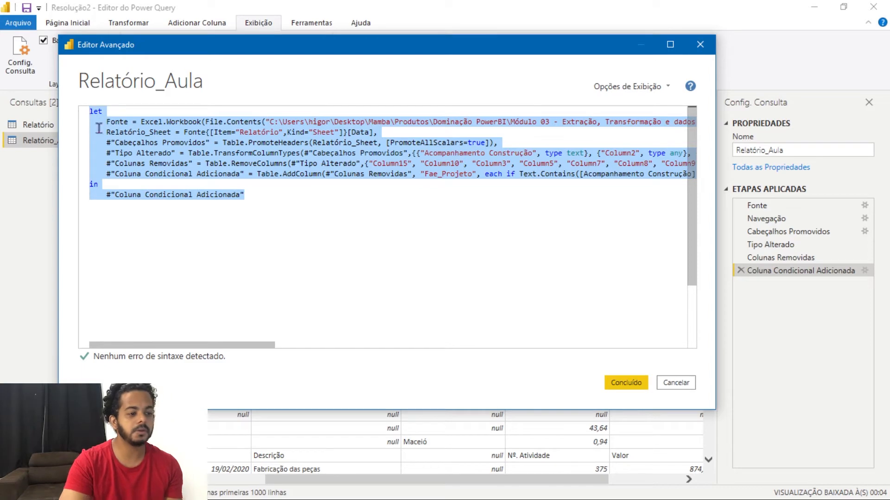
- Close the Advanced Editor without changes and compare the row 7 error in Fae_Projeto with its Acompanhamento Construção value
{"action": "left_click", "coordinate": [669, 383]}
{"action": "left_click_drag", "start_coordinate": [585, 480], "coordinate": [695, 495]}
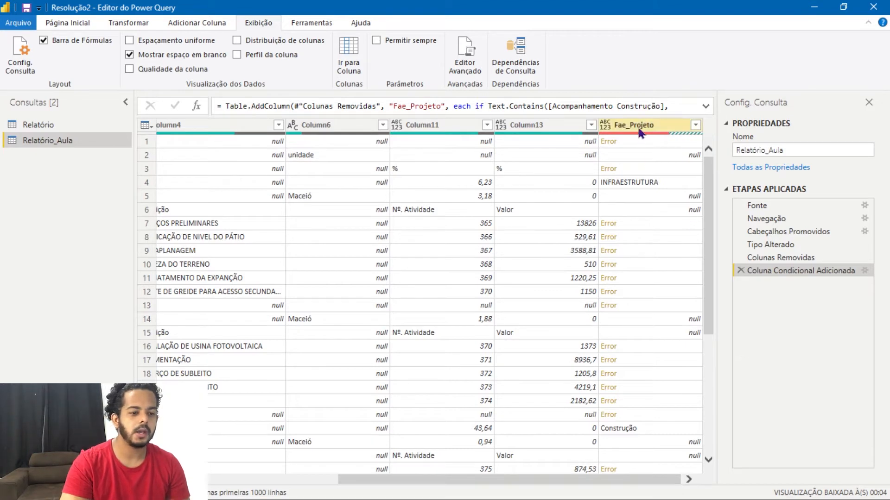
{"action": "left_click", "coordinate": [628, 225]}
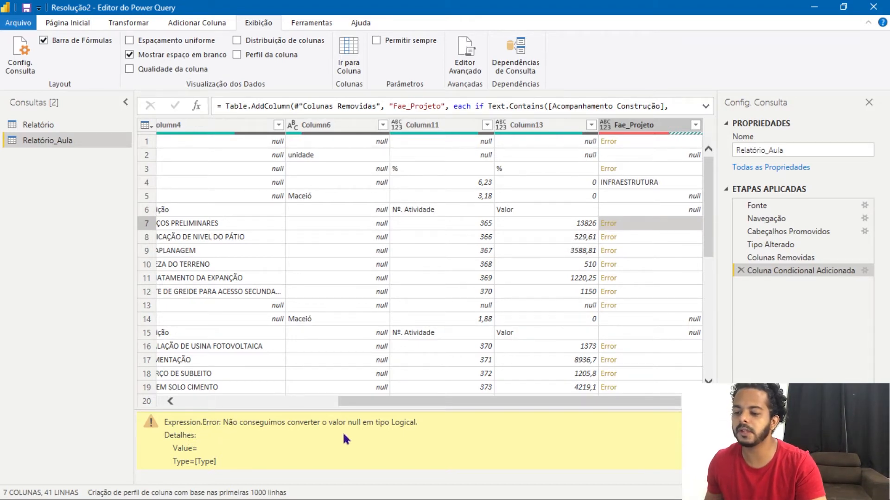
{"action": "left_click_drag", "start_coordinate": [480, 401], "coordinate": [304, 411]}
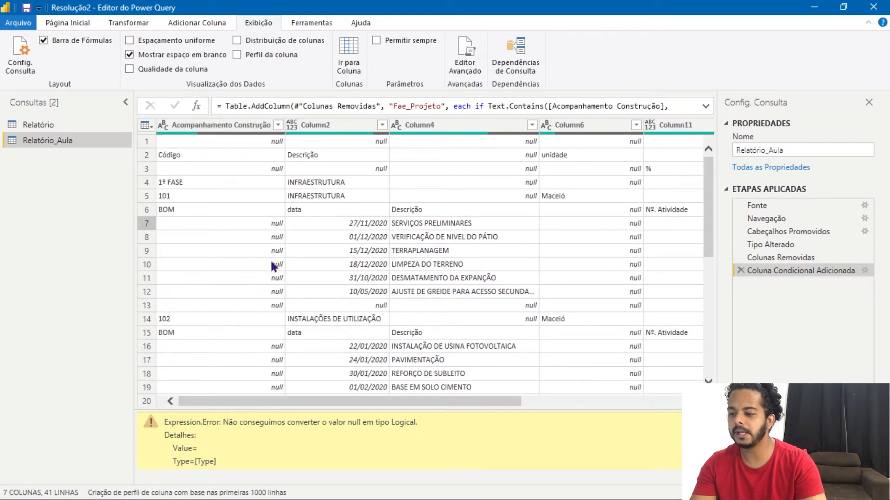
{"action": "left_click", "coordinate": [259, 210]}
{"action": "left_click", "coordinate": [256, 225]}
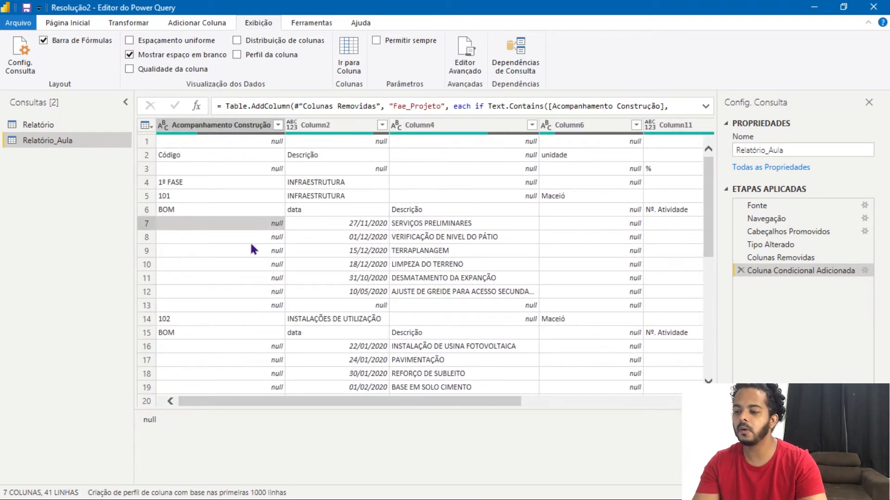
{"action": "left_click_drag", "start_coordinate": [431, 401], "coordinate": [603, 406]}
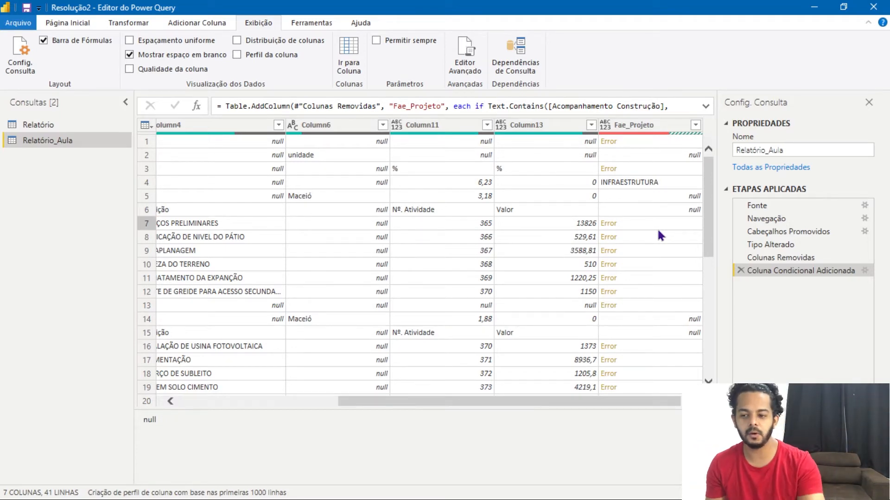
{"action": "left_click_drag", "start_coordinate": [639, 400], "coordinate": [349, 358]}
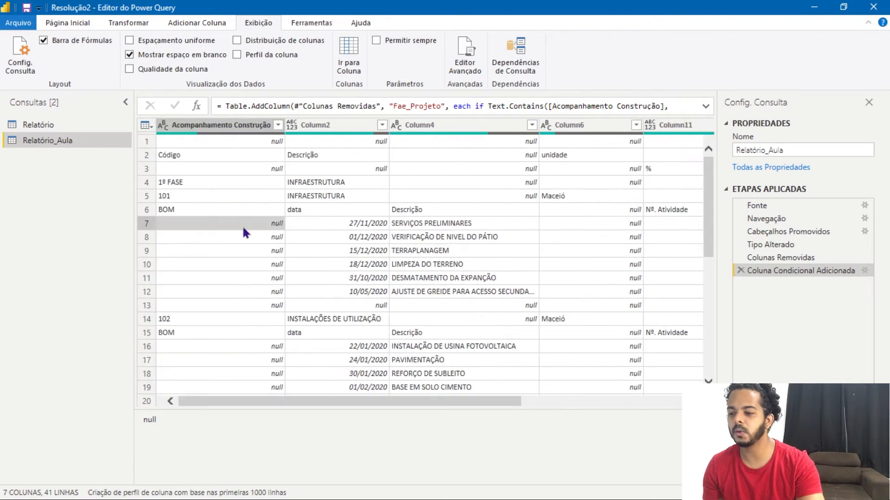
{"action": "left_click_drag", "start_coordinate": [394, 402], "coordinate": [678, 400]}
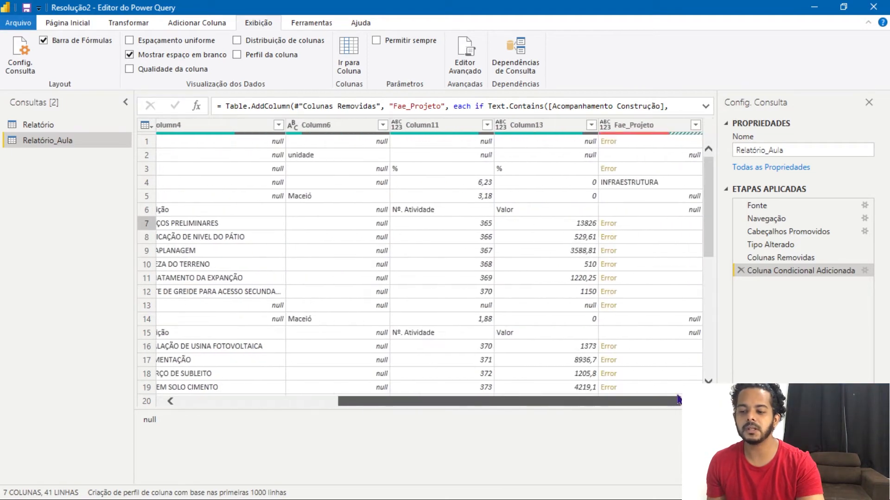
{"action": "left_click", "coordinate": [638, 220]}
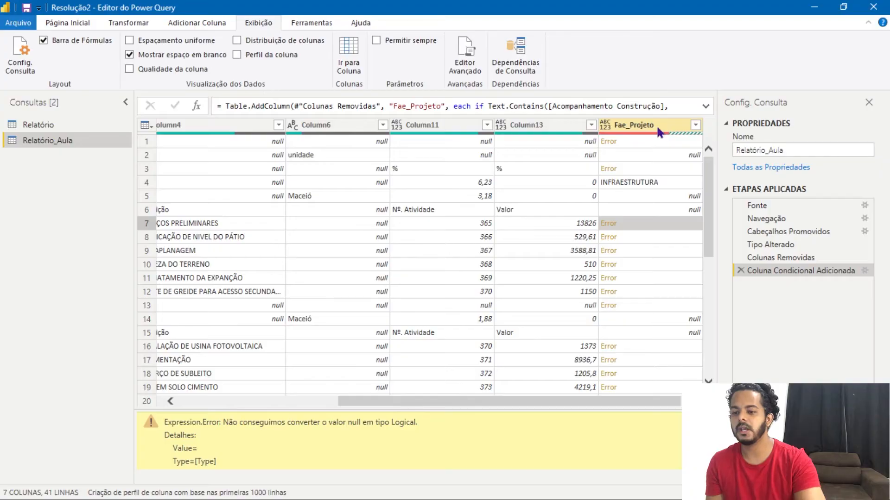
- Replace the errors in the Fae_Projeto column with null and check the column's rows
{"action": "left_click", "coordinate": [656, 124]}
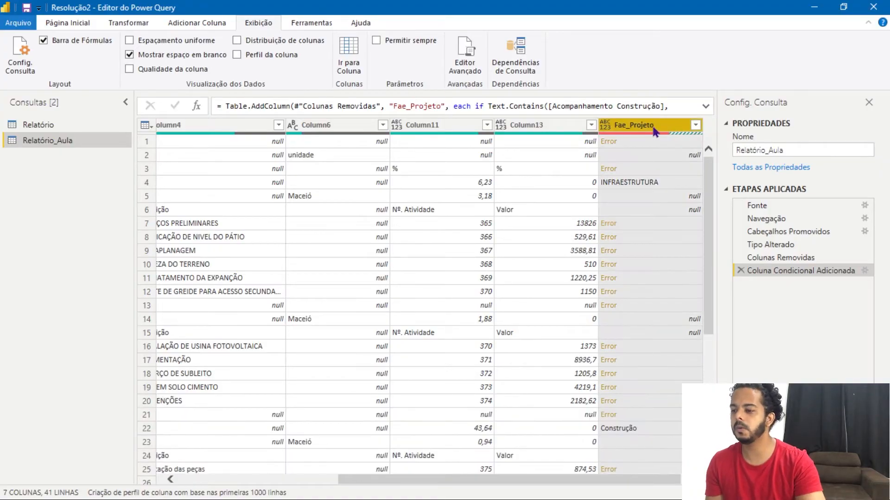
{"action": "left_click", "coordinate": [143, 27]}
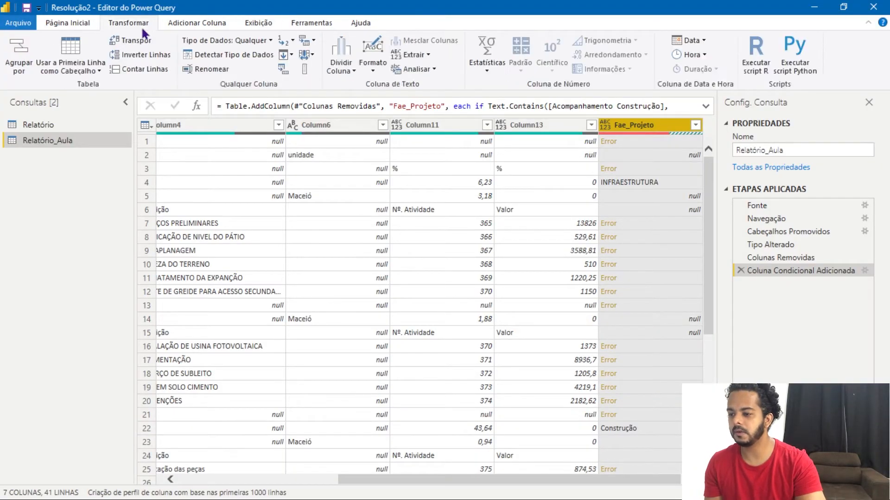
{"action": "left_click", "coordinate": [293, 41]}
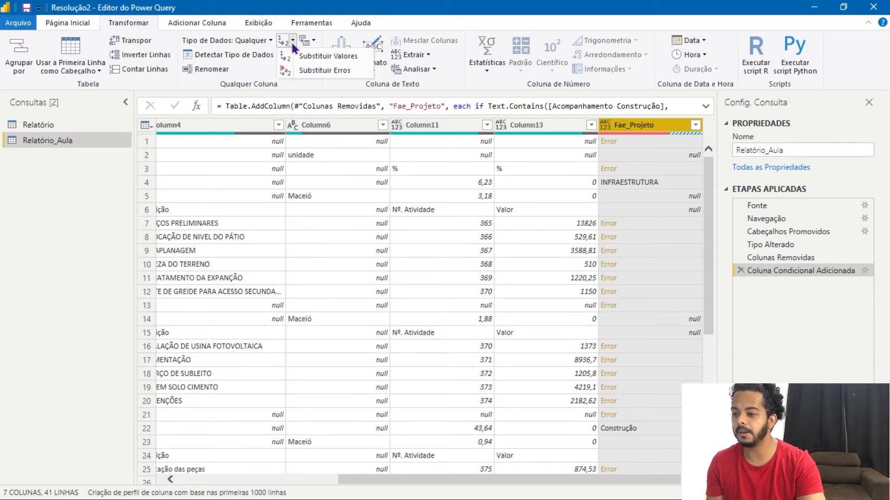
{"action": "left_click", "coordinate": [344, 72]}
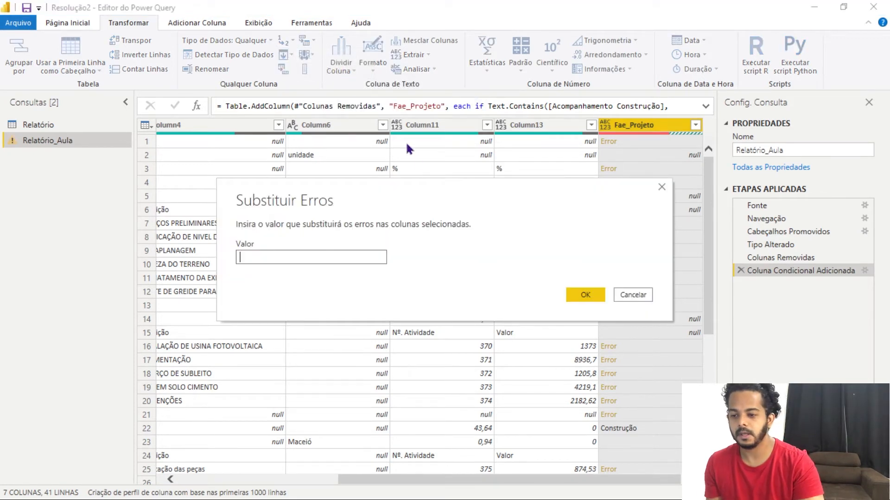
{"action": "type", "text": "null"}
{"action": "key", "text": "BackSpace"}
{"action": "key", "text": "BackSpace"}
{"action": "key", "text": "BackSpace"}
{"action": "key", "text": "BackSpace"}
{"action": "type", "text": "null"}
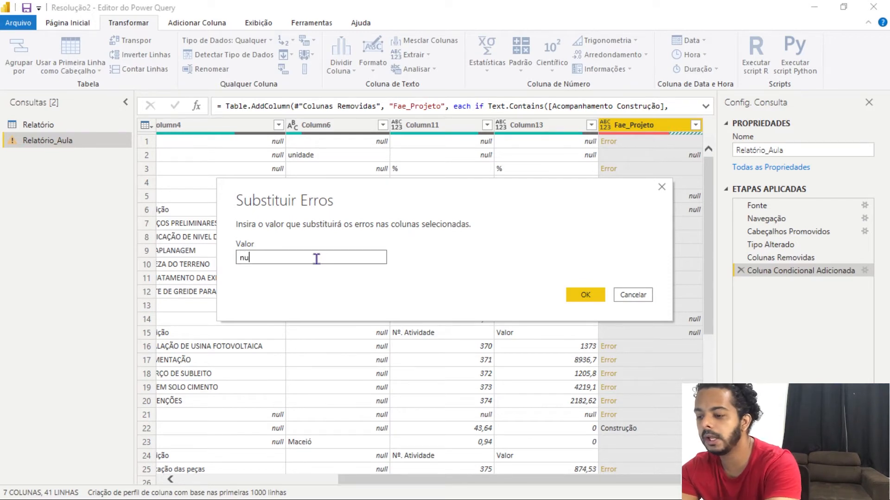
{"action": "left_click", "coordinate": [579, 296]}
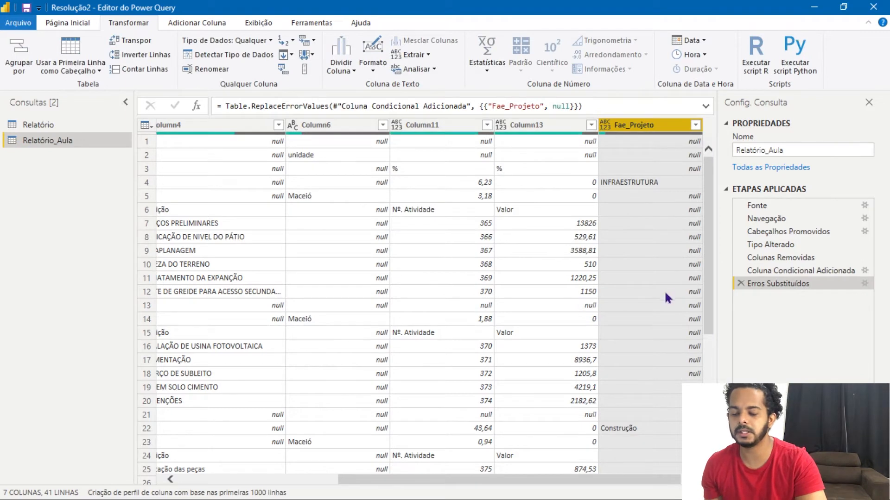
{"action": "scroll", "coordinate": [671, 293], "scroll_direction": "down", "scroll_amount": 5}
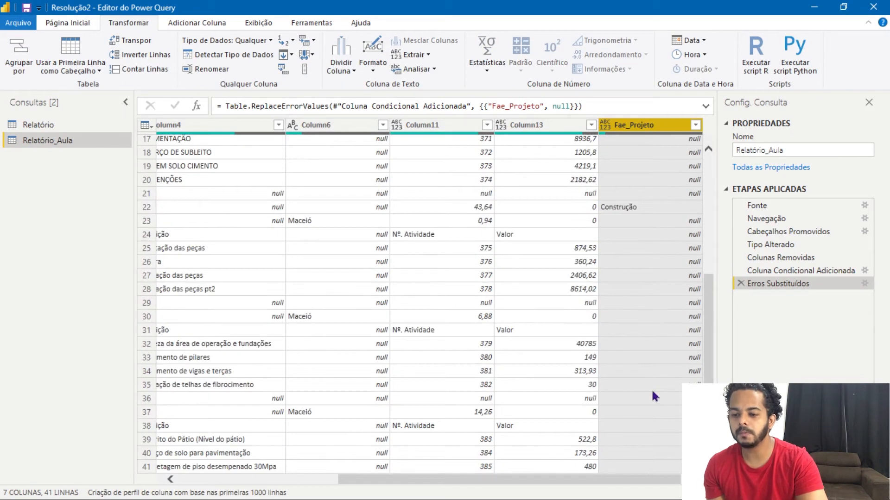
{"action": "scroll", "coordinate": [653, 396], "scroll_direction": "up", "scroll_amount": 5}
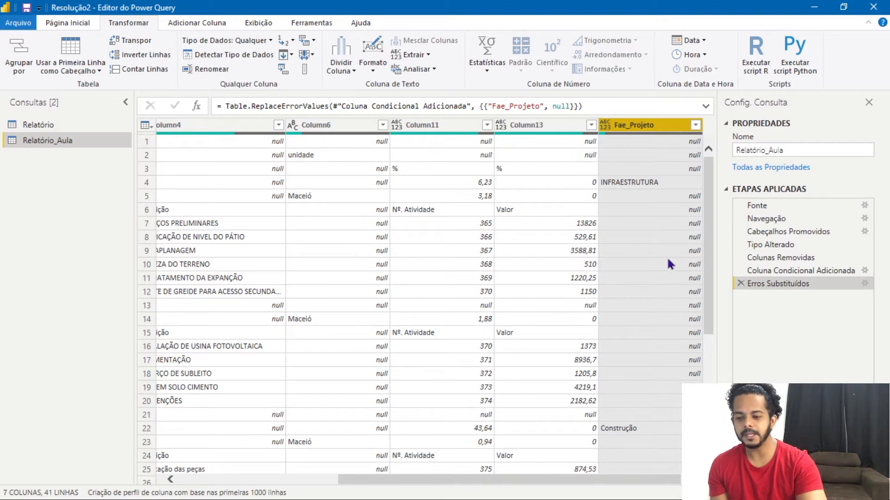
- Fill the Fae_Projeto column down so each phase name covers the empty rows beneath it
{"action": "left_click_drag", "start_coordinate": [636, 480], "coordinate": [447, 494]}
{"action": "left_click", "coordinate": [199, 186]}
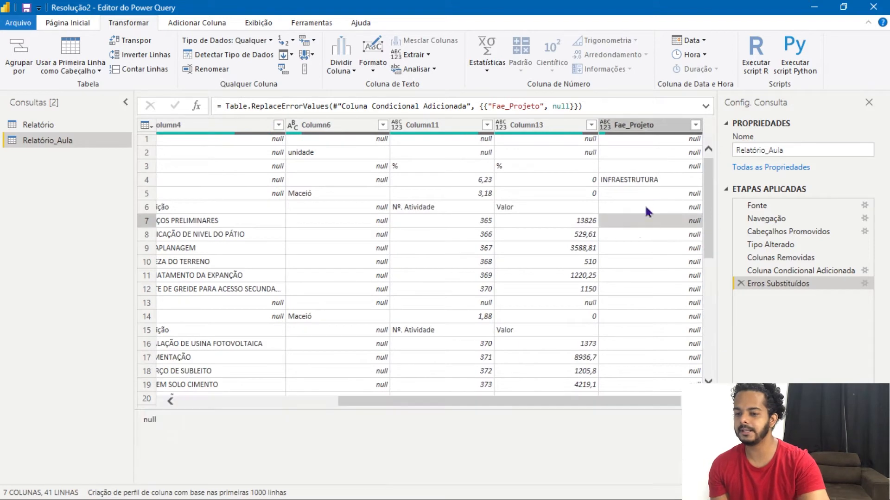
{"action": "left_click", "coordinate": [646, 129]}
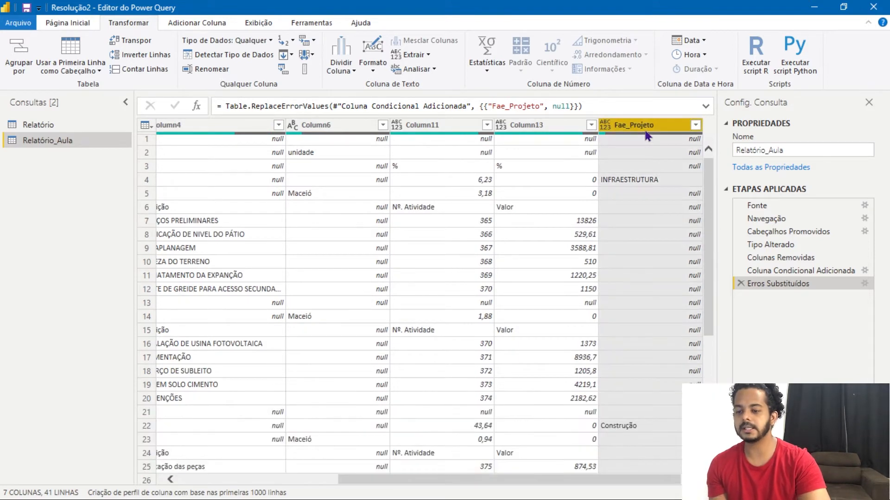
{"action": "right_click", "coordinate": [646, 128]}
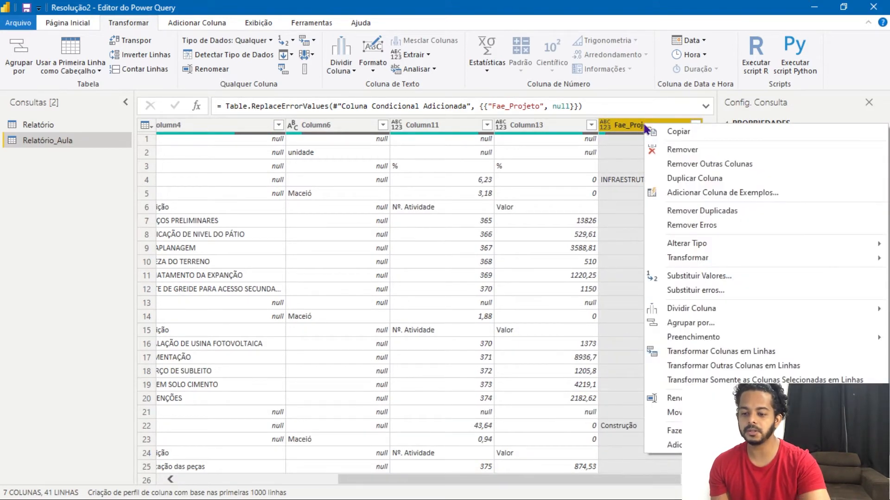
{"action": "mouse_move", "coordinate": [727, 342]}
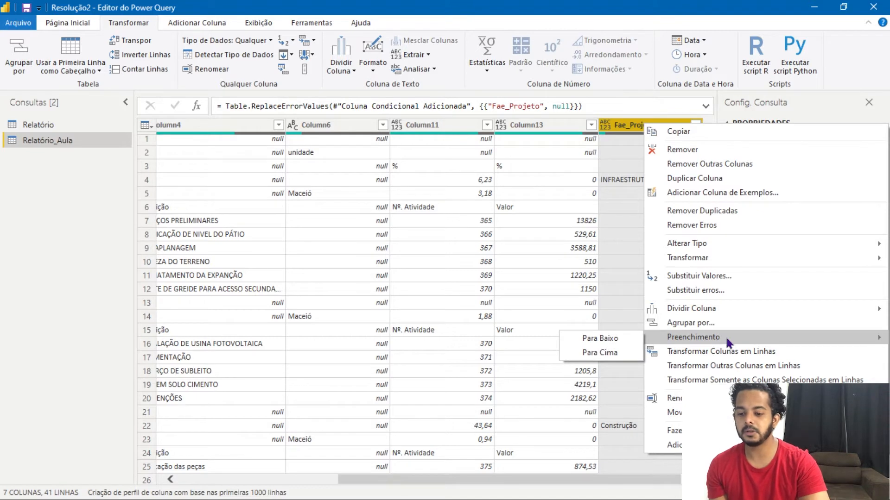
{"action": "left_click", "coordinate": [628, 337]}
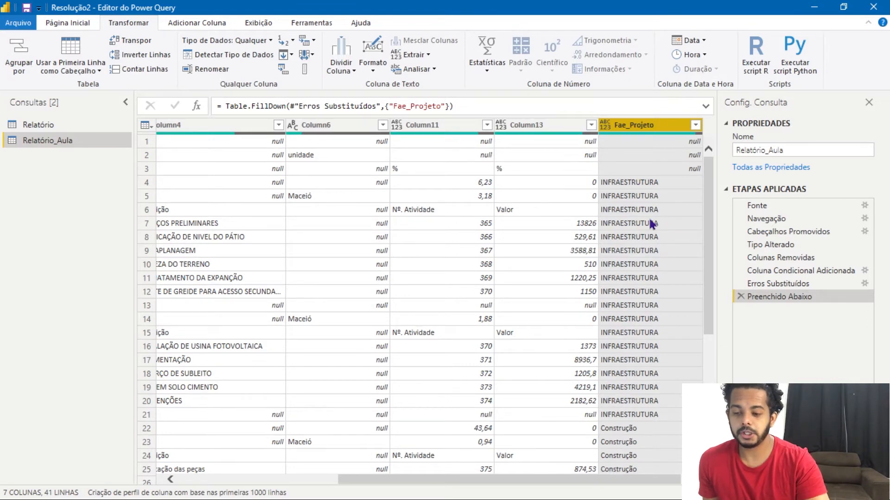
- Check the filled-down Fae_Projeto phases against the dates and descriptions of their rows, such as TERRAPLANAGEM
{"action": "scroll", "coordinate": [651, 223], "scroll_direction": "down", "scroll_amount": 6}
{"action": "scroll", "coordinate": [651, 224], "scroll_direction": "up", "scroll_amount": 6}
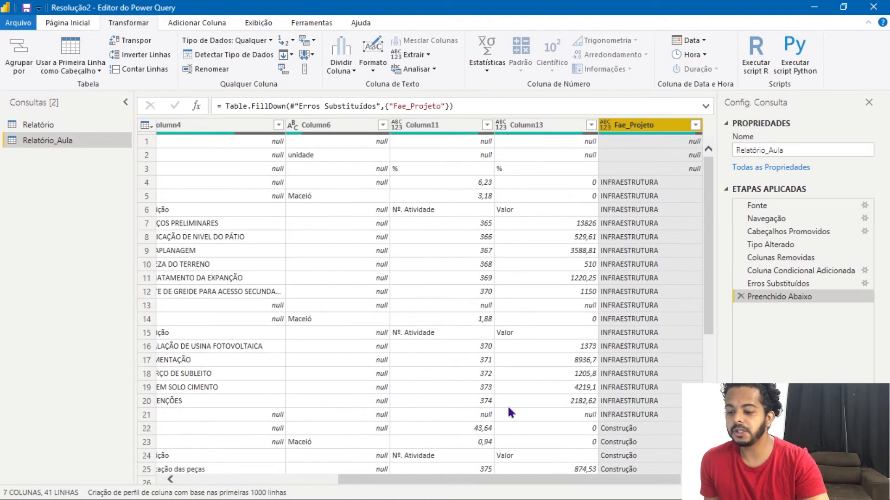
{"action": "left_click_drag", "start_coordinate": [597, 480], "coordinate": [437, 480]}
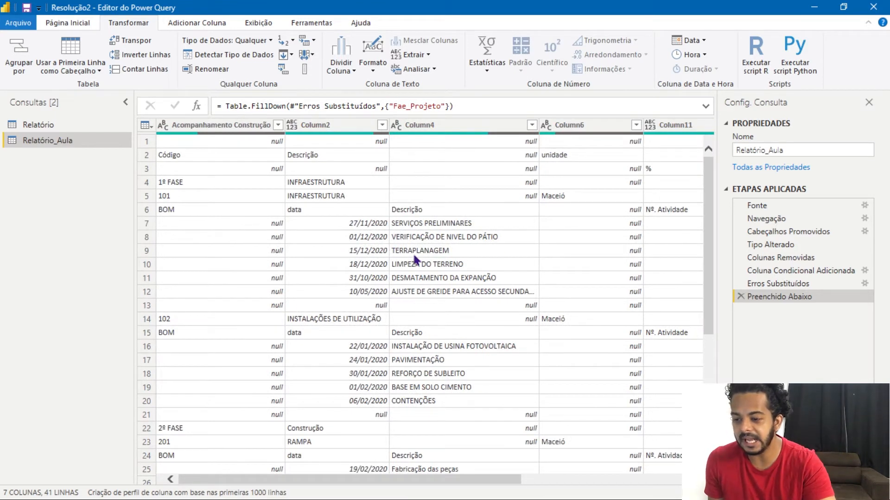
{"action": "left_click", "coordinate": [364, 254]}
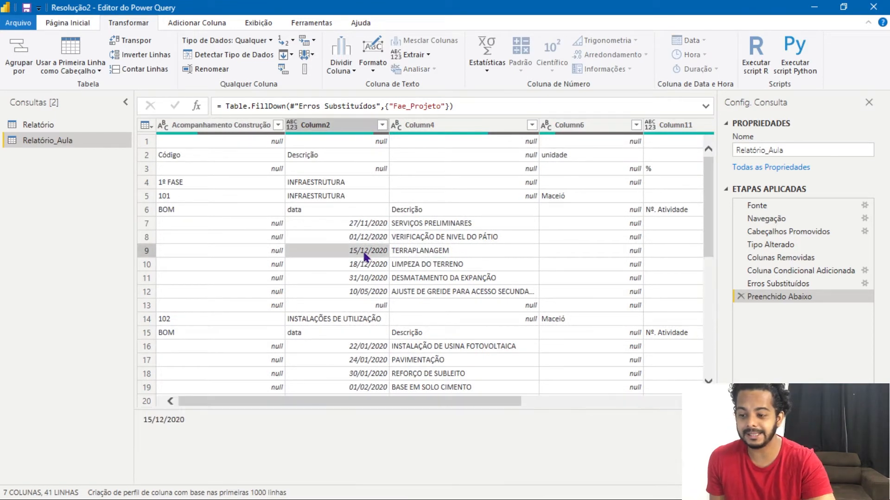
{"action": "left_click_drag", "start_coordinate": [487, 402], "coordinate": [645, 401]}
{"action": "left_click", "coordinate": [647, 250]}
{"action": "left_click", "coordinate": [651, 251]}
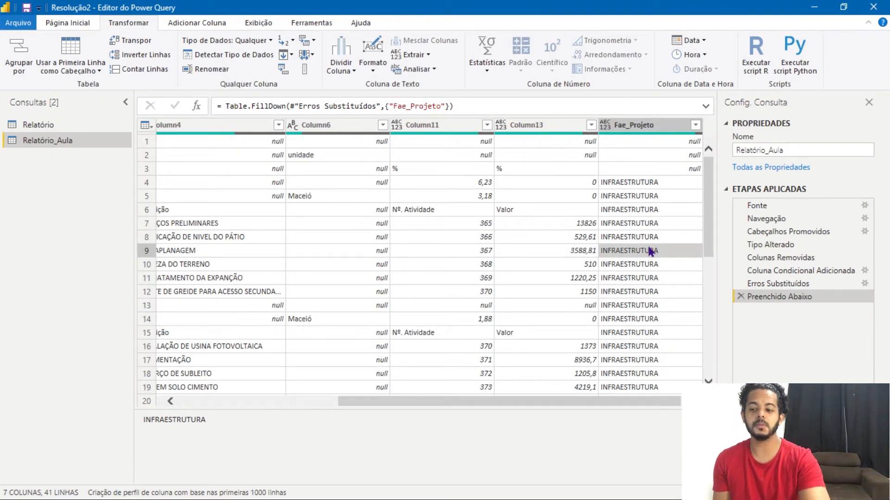
{"action": "left_click_drag", "start_coordinate": [631, 401], "coordinate": [454, 415]}
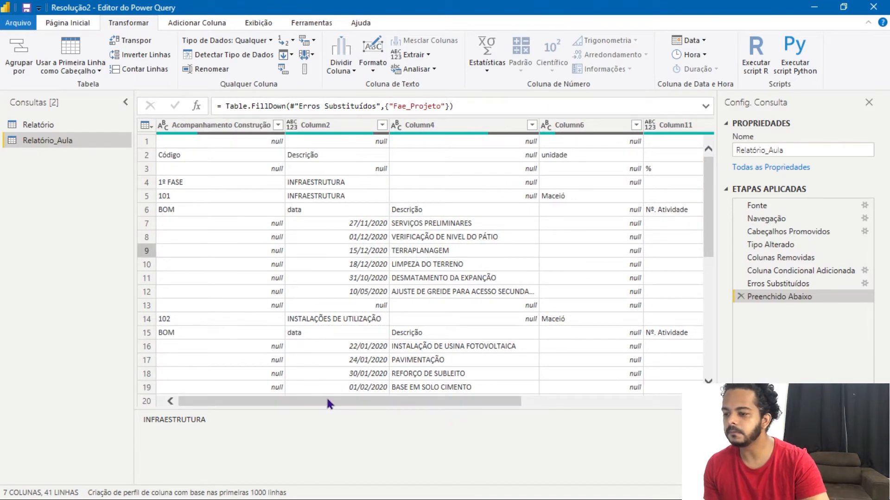
- Try using the table's first row as column headers and undo that promotion
{"action": "left_click", "coordinate": [154, 143]}
{"action": "left_click_drag", "start_coordinate": [399, 401], "coordinate": [468, 407]}
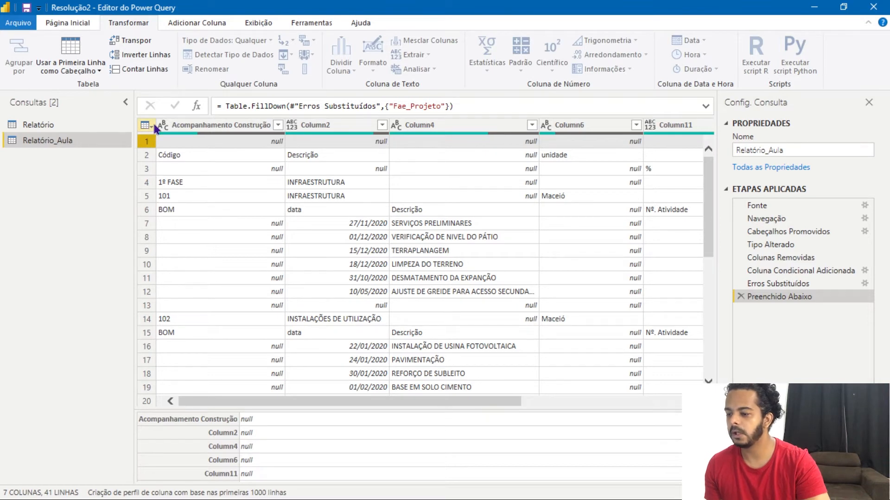
{"action": "scroll", "coordinate": [419, 288], "scroll_direction": "down", "scroll_amount": 6}
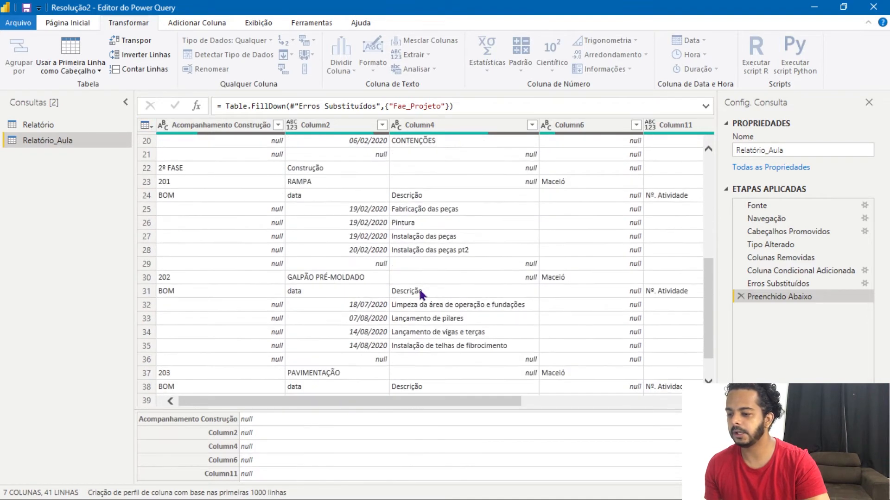
{"action": "scroll", "coordinate": [419, 287], "scroll_direction": "up", "scroll_amount": 6}
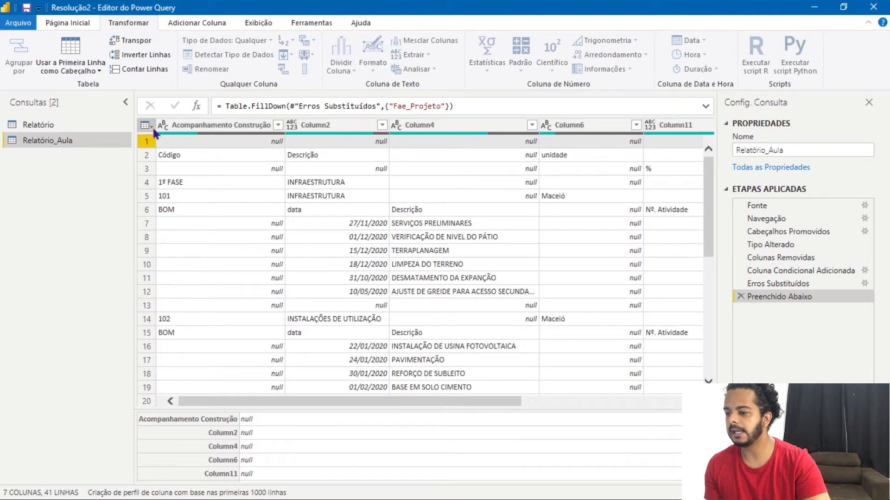
{"action": "left_click", "coordinate": [151, 125]}
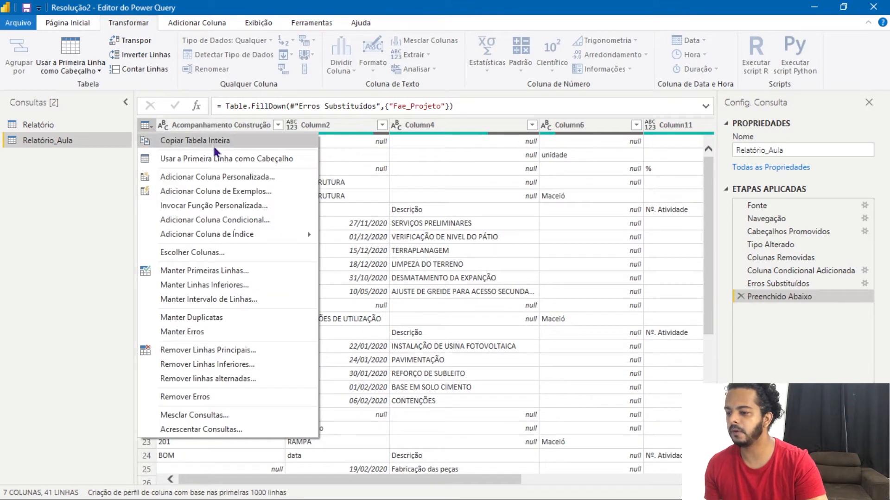
{"action": "left_click", "coordinate": [255, 163]}
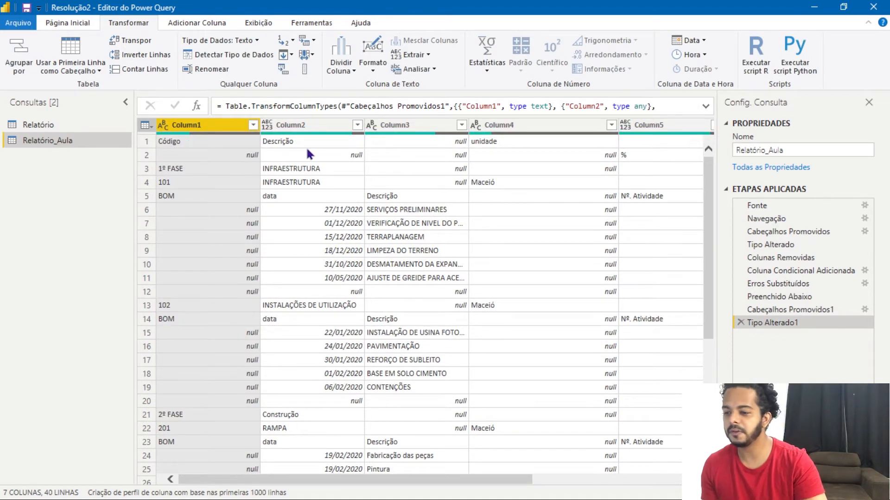
{"action": "key", "text": "ctrl+z"}
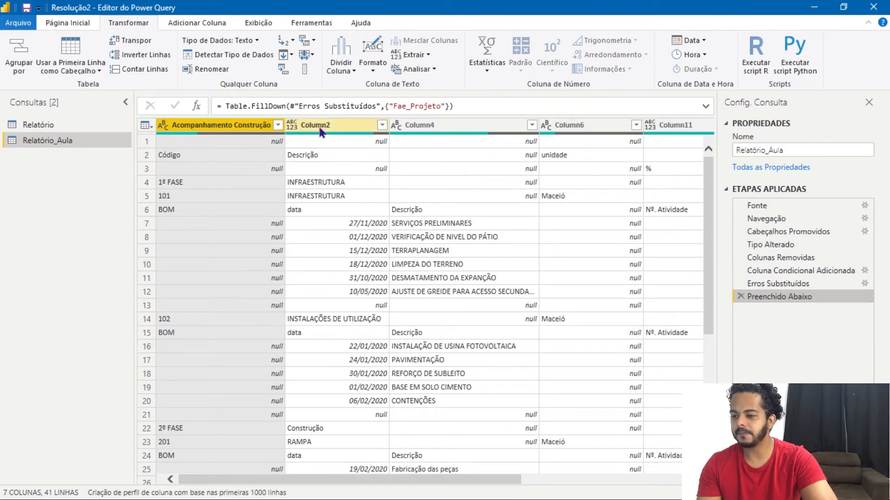
{"action": "left_click", "coordinate": [334, 125]}
{"action": "left_click", "coordinate": [445, 125], "text": "ctrl"}
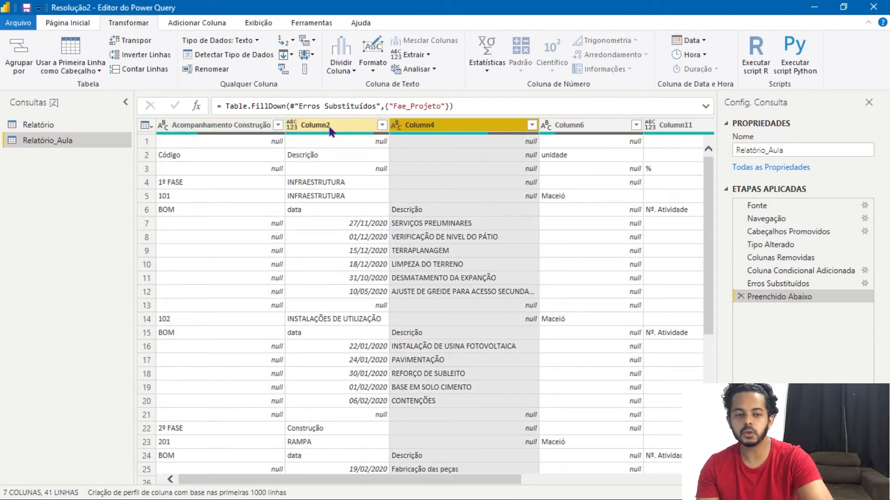
{"action": "left_click", "coordinate": [212, 129]}
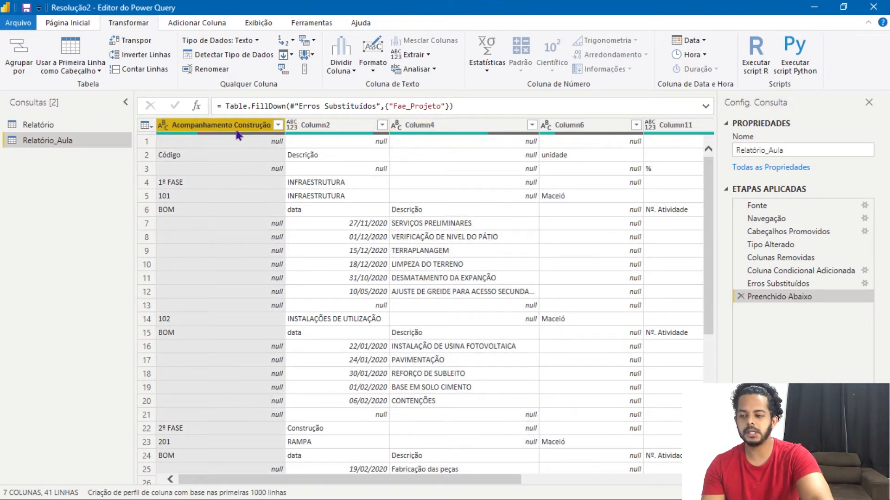
{"action": "left_click", "coordinate": [147, 141]}
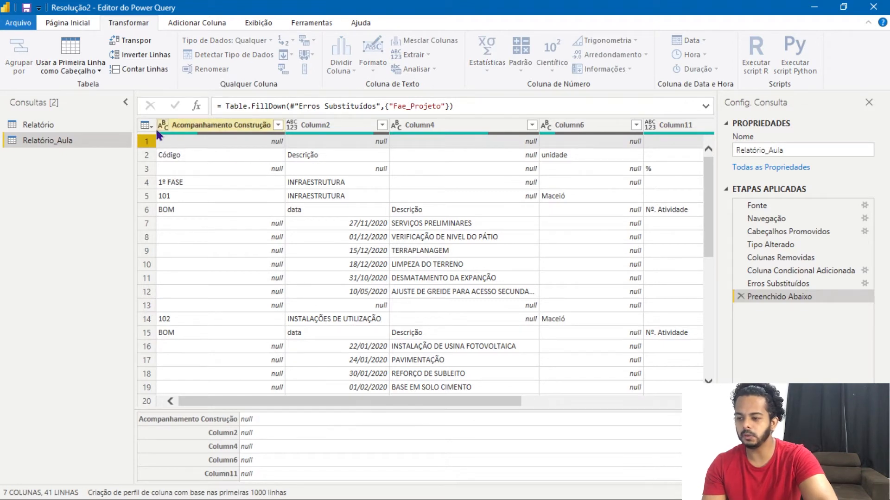
- Promote the table's first row to column headers twice, so Código, Descrição and unidade become column names
{"action": "left_click", "coordinate": [146, 125]}
{"action": "left_click", "coordinate": [234, 160]}
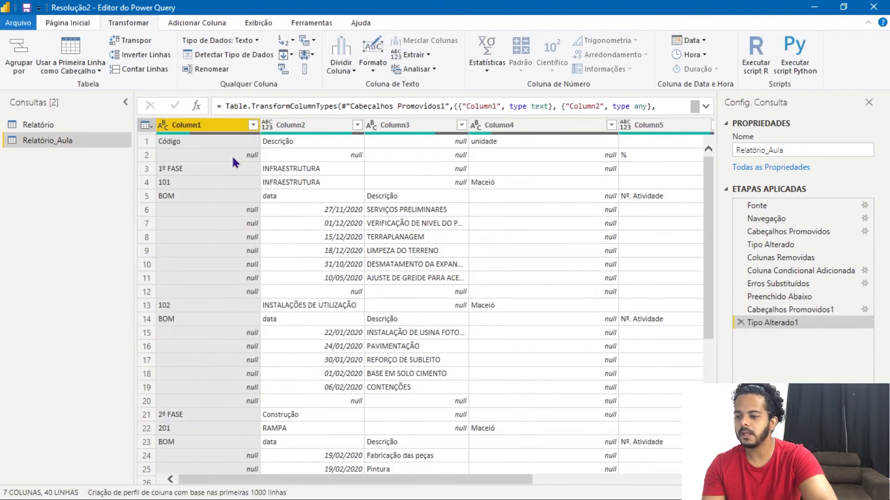
{"action": "mouse_move", "coordinate": [505, 482]}
{"action": "left_mouse_down"}
{"action": "mouse_move", "coordinate": [562, 482]}
{"action": "mouse_move", "coordinate": [505, 482]}
{"action": "left_mouse_up"}
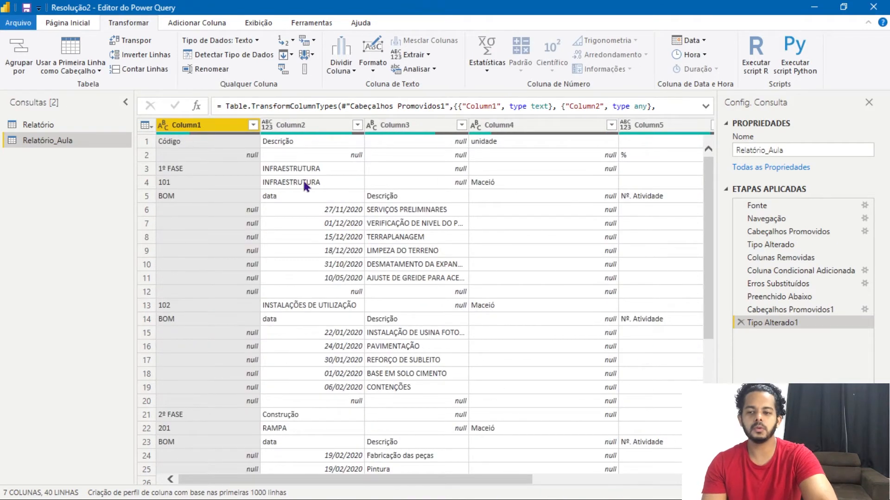
{"action": "left_click", "coordinate": [153, 140]}
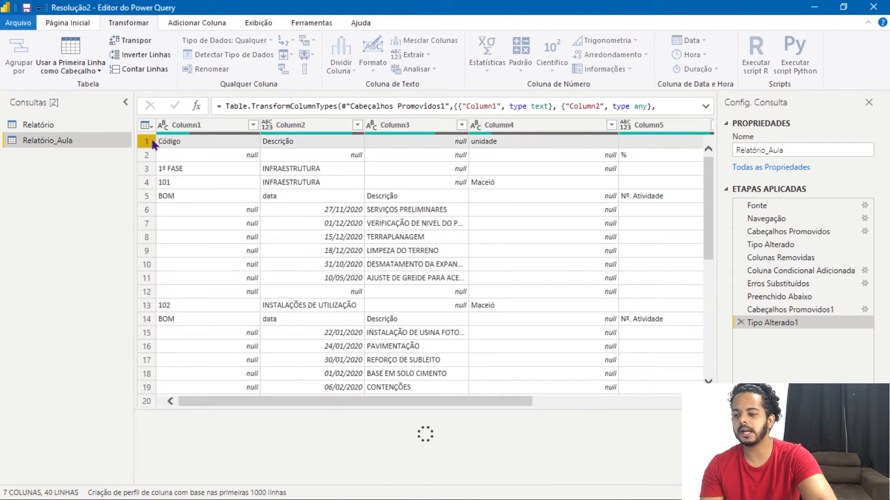
{"action": "left_click", "coordinate": [145, 125]}
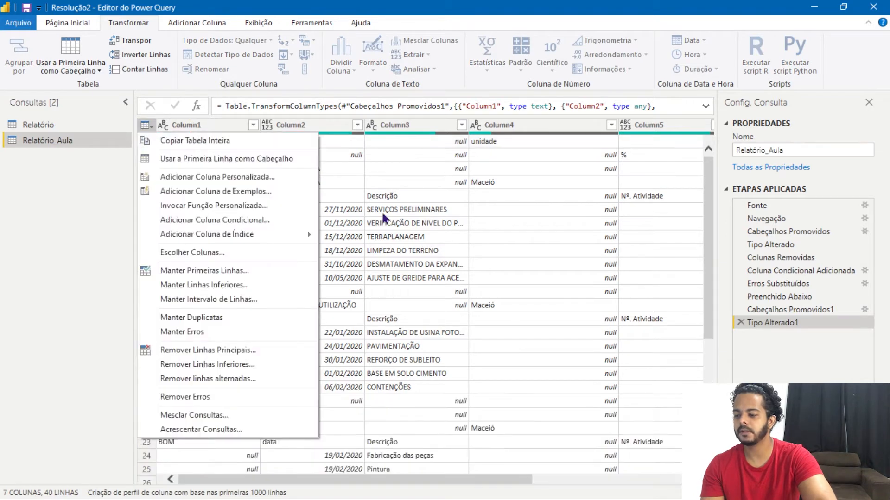
{"action": "left_click", "coordinate": [415, 182]}
{"action": "left_click", "coordinate": [145, 124]}
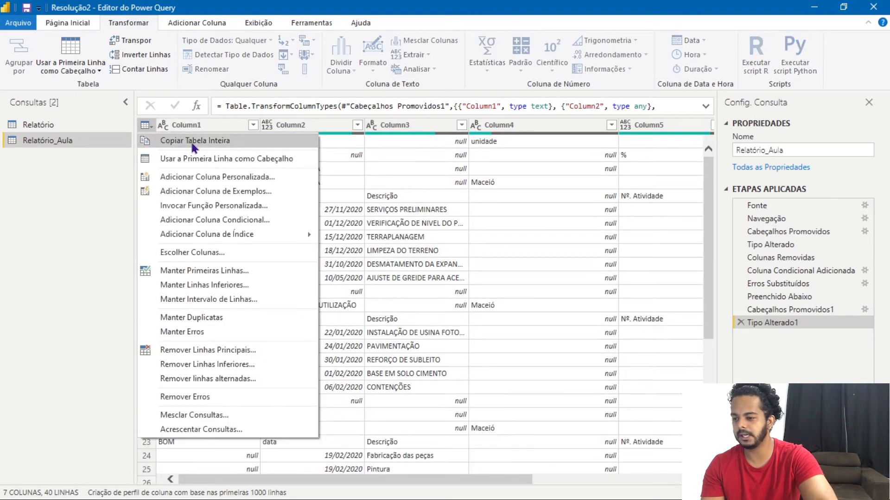
{"action": "left_click", "coordinate": [217, 159]}
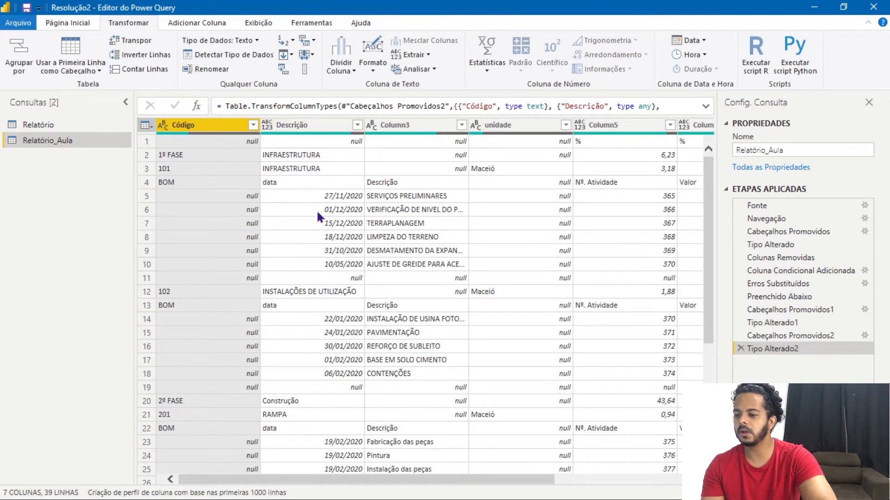
- Examine the labels of the first BOM row across all columns, from data and Descrição to Nº. Atividade and Valor
{"action": "left_click_drag", "start_coordinate": [505, 481], "coordinate": [447, 493]}
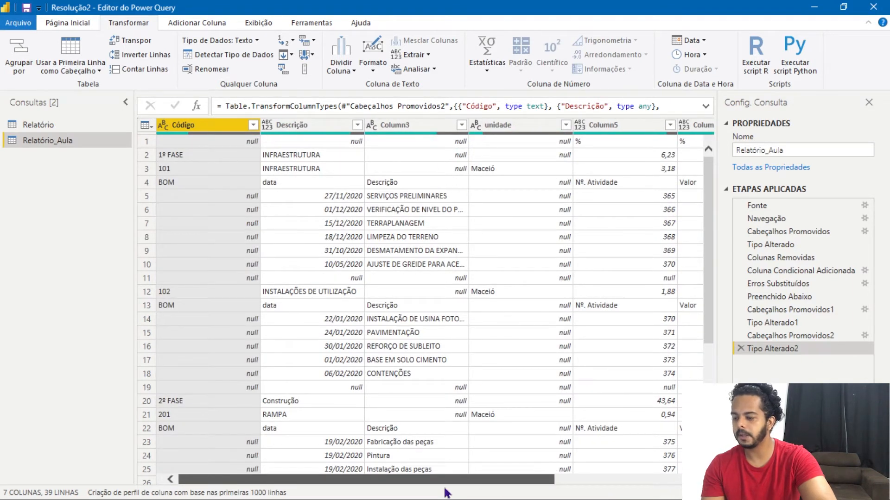
{"action": "left_click", "coordinate": [146, 170]}
{"action": "left_click", "coordinate": [147, 178]}
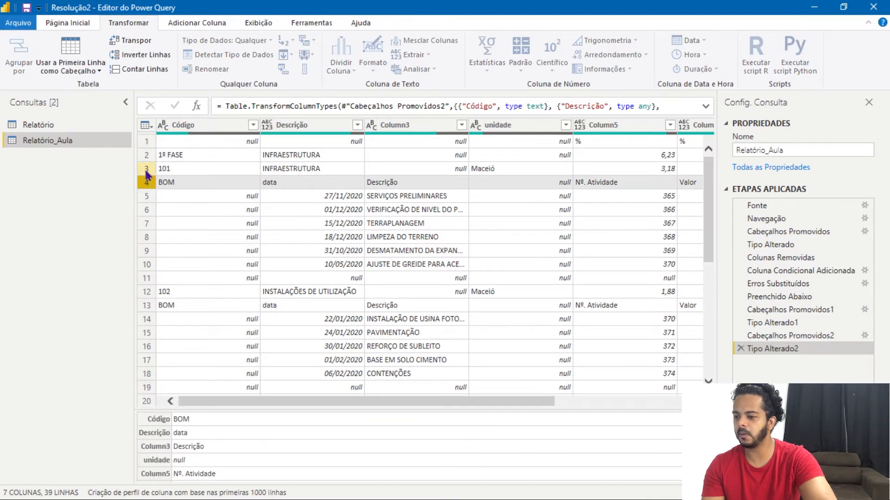
{"action": "left_click", "coordinate": [147, 170]}
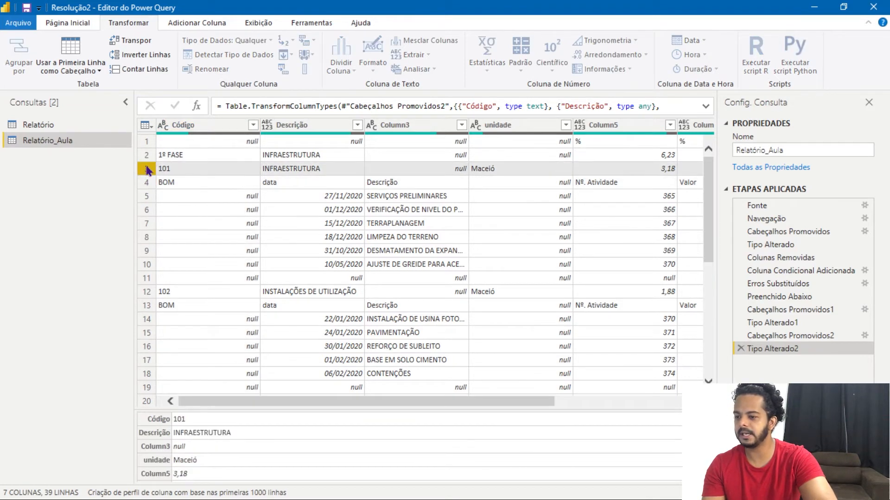
{"action": "left_click", "coordinate": [229, 183]}
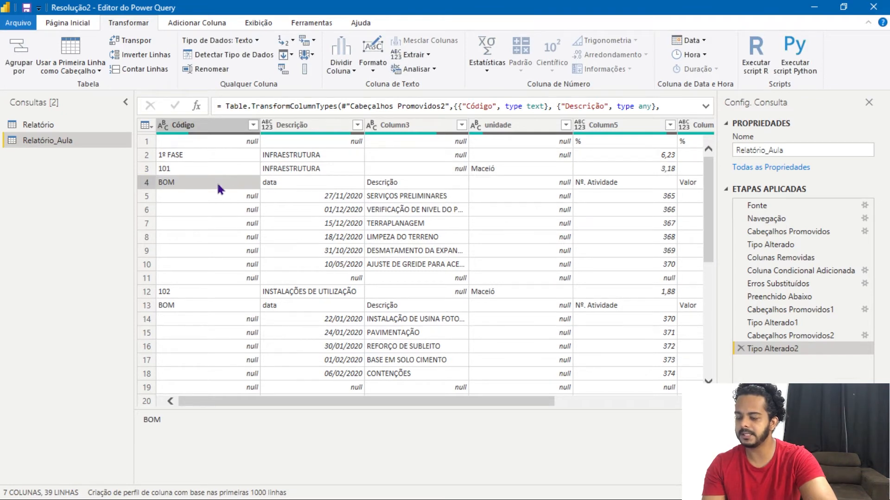
{"action": "left_click", "coordinate": [271, 184]}
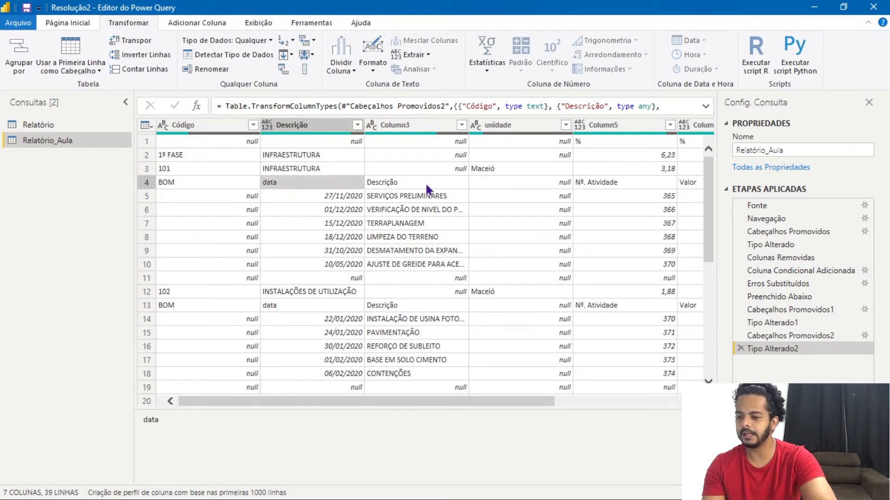
{"action": "left_click", "coordinate": [440, 183]}
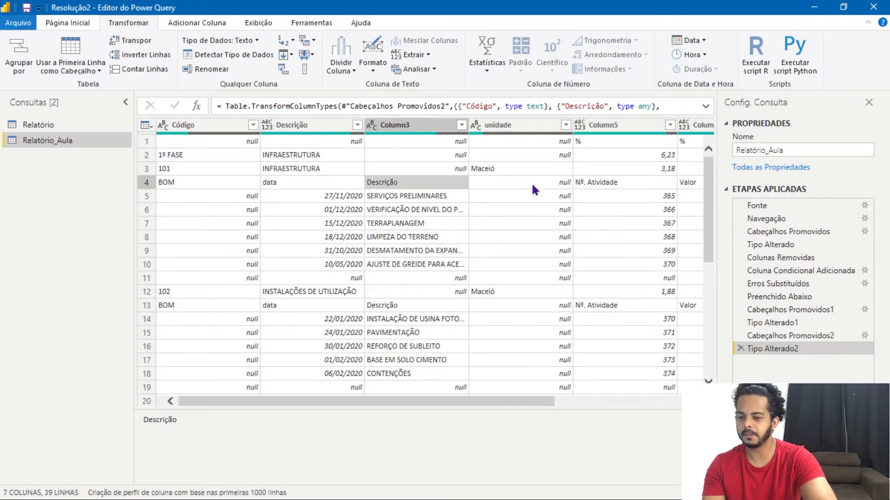
{"action": "left_click", "coordinate": [610, 182]}
{"action": "left_click_drag", "start_coordinate": [538, 402], "coordinate": [642, 414]}
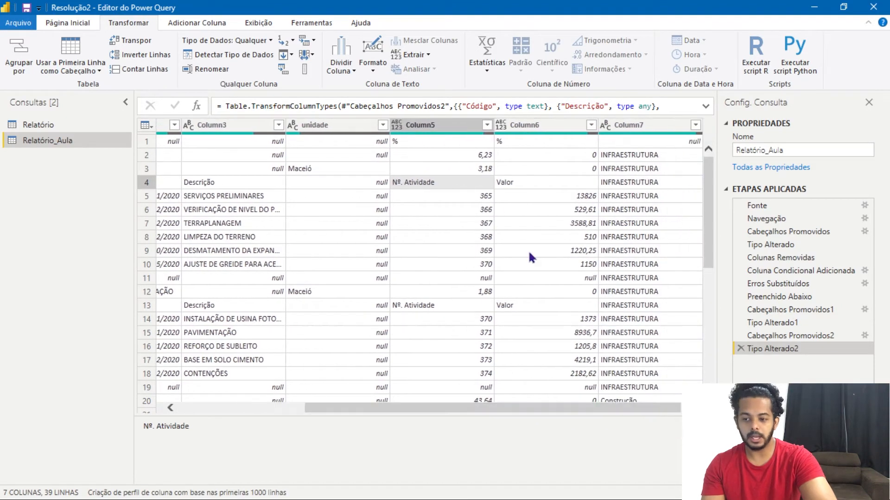
{"action": "left_click", "coordinate": [531, 186]}
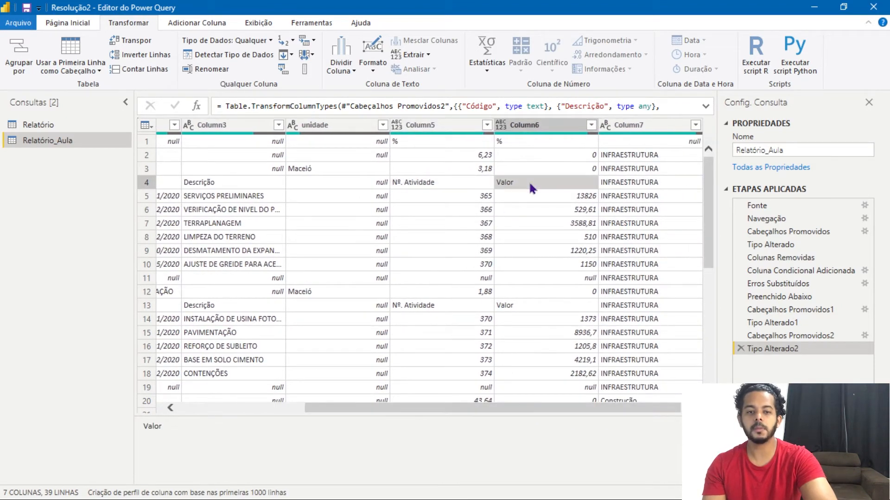
{"action": "left_click", "coordinate": [454, 183]}
{"action": "left_click", "coordinate": [339, 185]}
{"action": "left_click", "coordinate": [224, 181]}
{"action": "left_click_drag", "start_coordinate": [580, 408], "coordinate": [221, 418]}
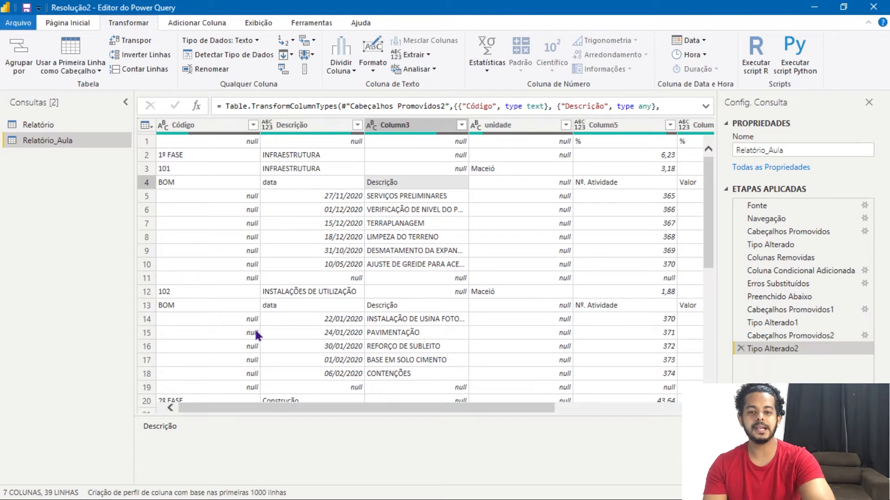
- Compare the repeated BOM label rows with the activity rows beneath them throughout the table
{"action": "left_click", "coordinate": [211, 182]}
{"action": "left_click", "coordinate": [213, 304]}
{"action": "left_click", "coordinate": [291, 320]}
{"action": "left_click", "coordinate": [449, 320]}
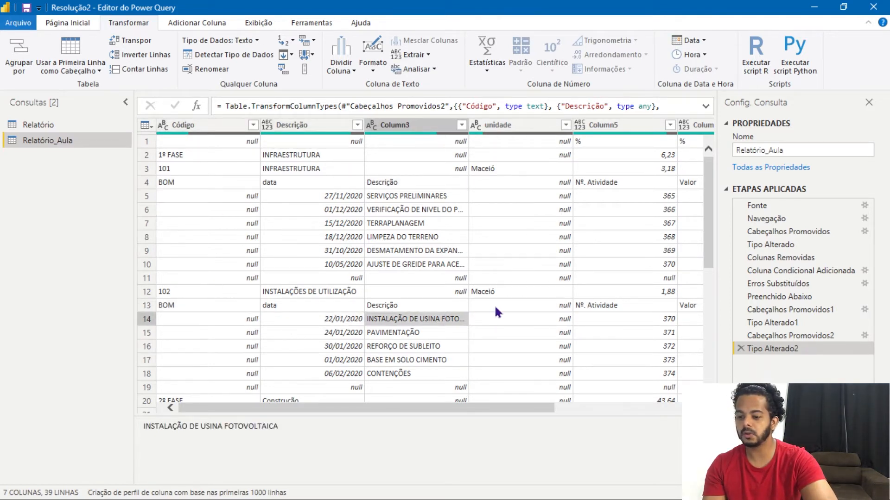
{"action": "left_click", "coordinate": [485, 315]}
{"action": "scroll", "coordinate": [486, 315], "scroll_direction": "down", "scroll_amount": 4}
{"action": "scroll", "coordinate": [379, 355], "scroll_direction": "down", "scroll_amount": 2}
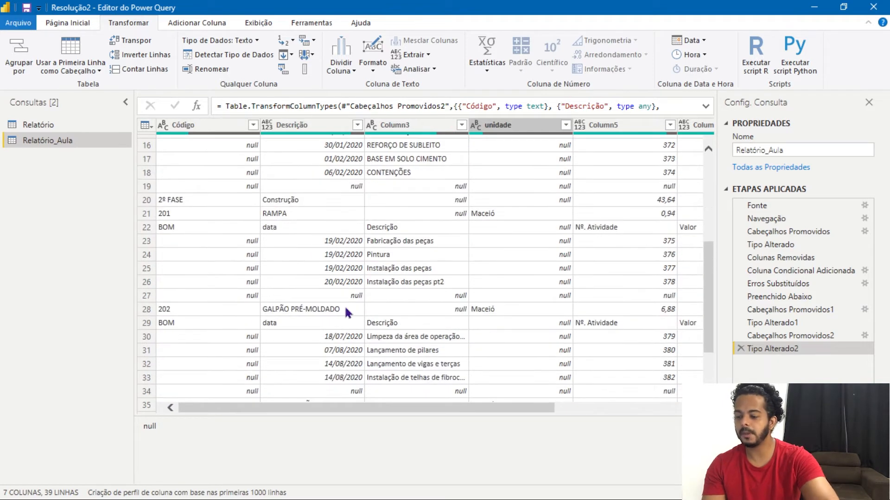
{"action": "scroll", "coordinate": [307, 268], "scroll_direction": "up", "scroll_amount": 5}
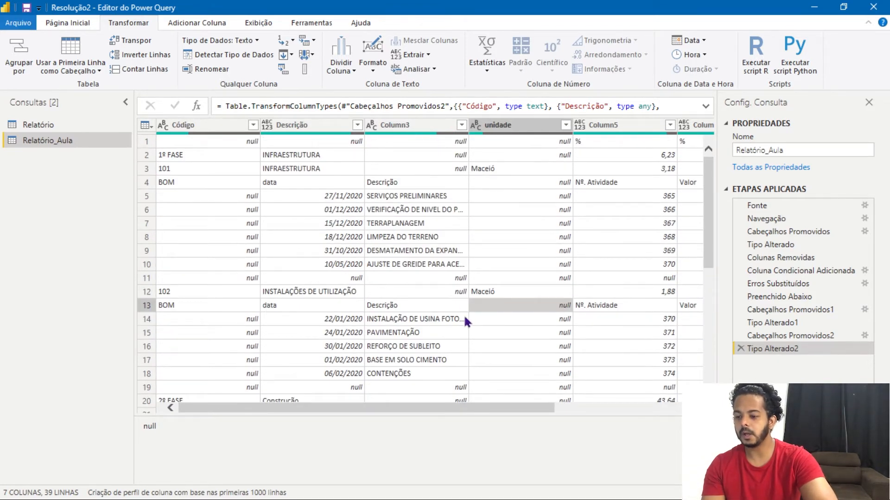
{"action": "scroll", "coordinate": [378, 310], "scroll_direction": "down", "scroll_amount": 3}
{"action": "scroll", "coordinate": [389, 278], "scroll_direction": "up", "scroll_amount": 3}
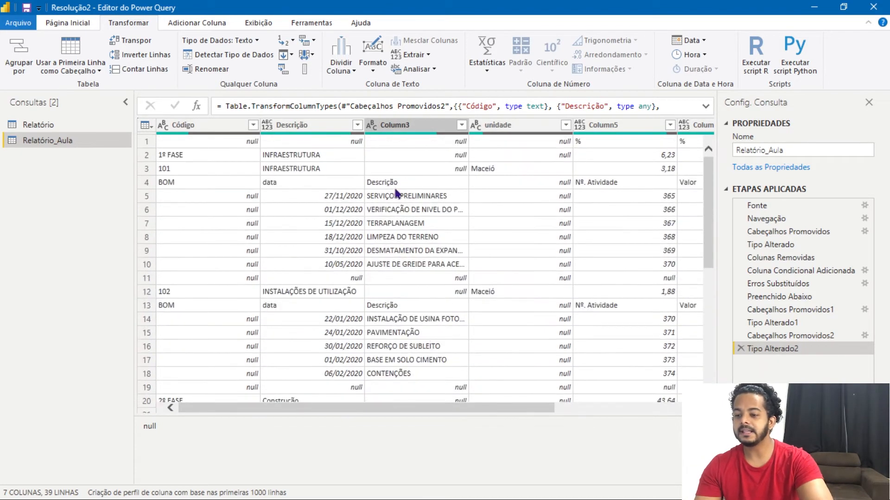
- Examine the null cells of Column3 in the phase, subphase and blank separator rows throughout the table
{"action": "left_click", "coordinate": [410, 172]}
{"action": "left_click", "coordinate": [422, 278]}
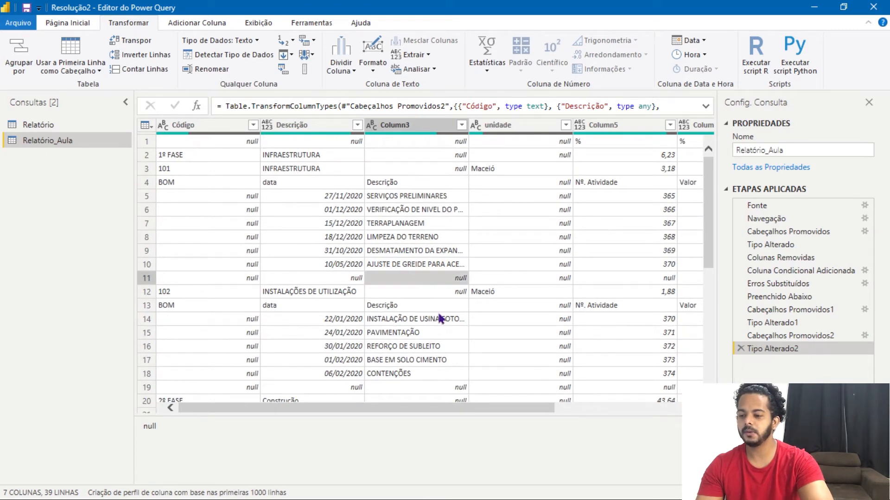
{"action": "scroll", "coordinate": [437, 315], "scroll_direction": "down", "scroll_amount": 2}
{"action": "scroll", "coordinate": [439, 319], "scroll_direction": "up", "scroll_amount": 2}
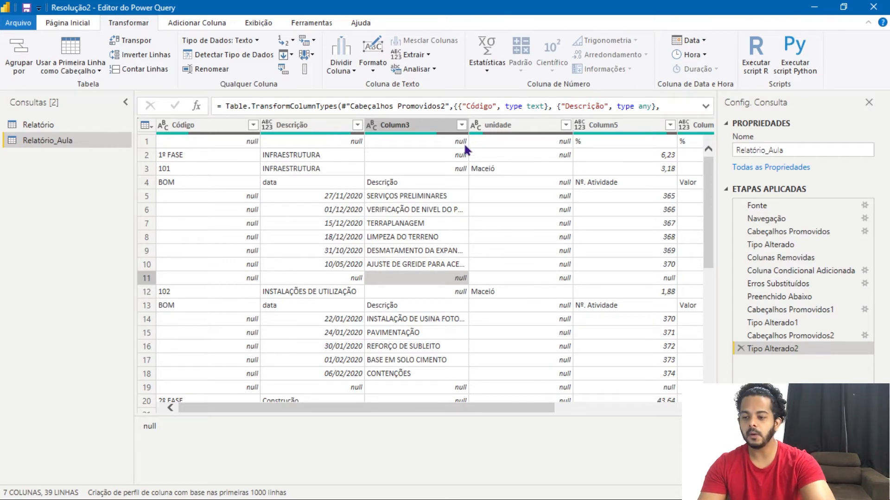
{"action": "left_click", "coordinate": [461, 155]}
{"action": "scroll", "coordinate": [451, 353], "scroll_direction": "down", "scroll_amount": 4}
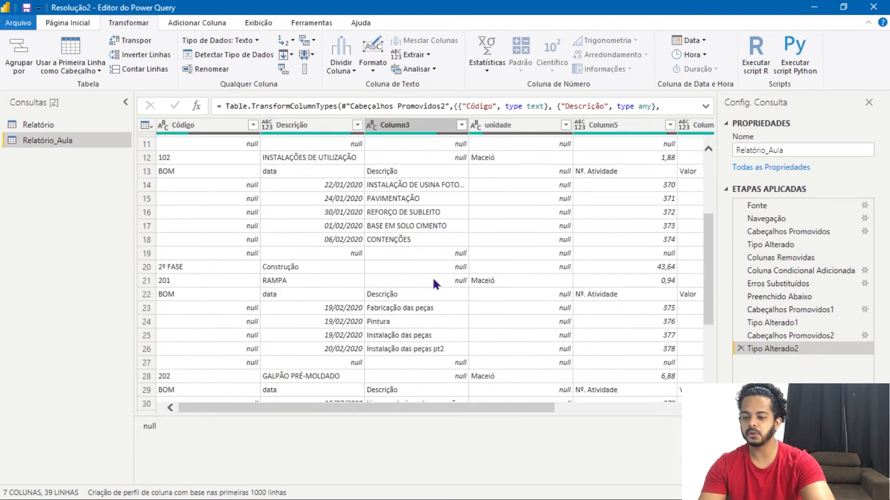
{"action": "left_click", "coordinate": [435, 268]}
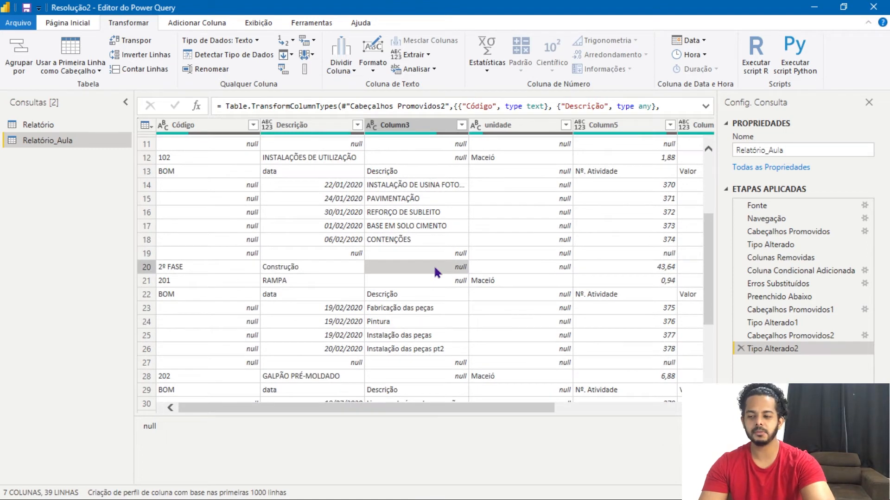
{"action": "scroll", "coordinate": [435, 272], "scroll_direction": "down", "scroll_amount": 3}
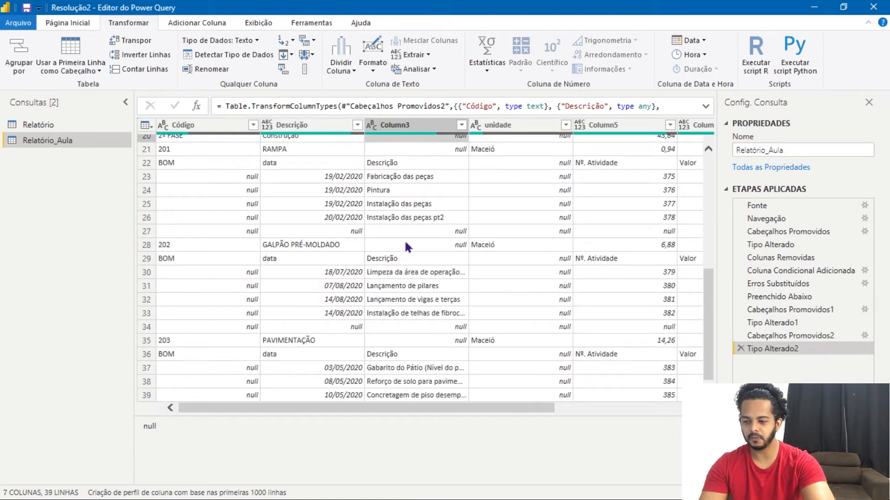
{"action": "left_click_drag", "start_coordinate": [500, 407], "coordinate": [408, 414]}
{"action": "scroll", "coordinate": [382, 306], "scroll_direction": "up", "scroll_amount": 7}
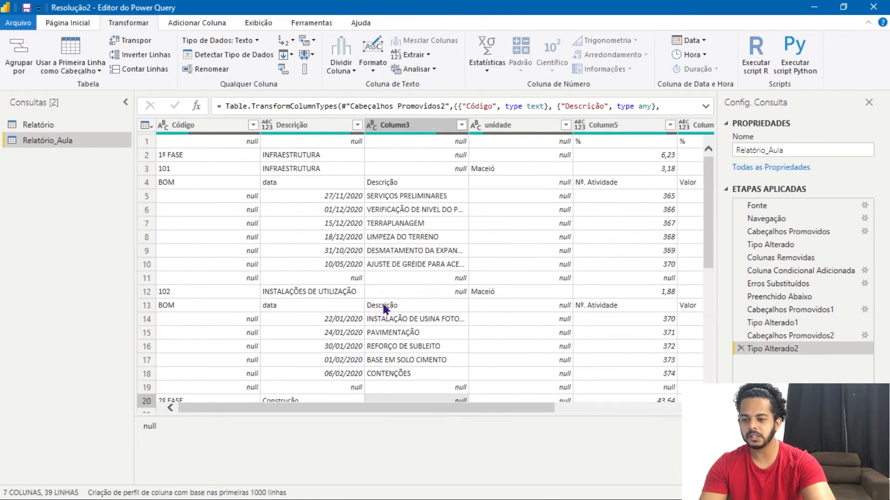
- Filter out the rows that are empty in Column3 and check the remaining rows
{"action": "left_click", "coordinate": [461, 124]}
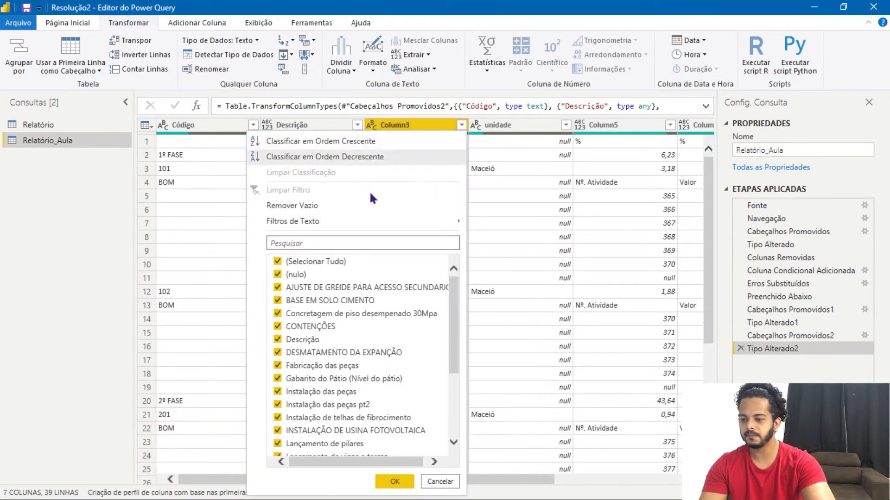
{"action": "left_click", "coordinate": [343, 208]}
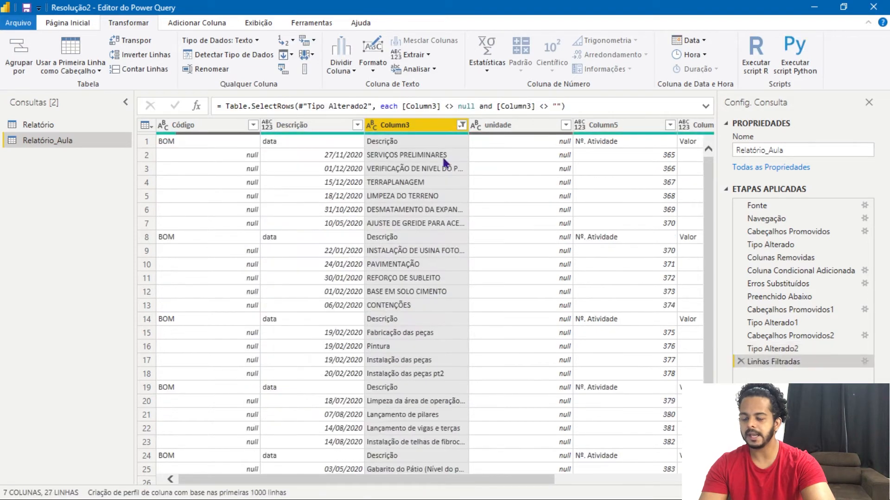
{"action": "scroll", "coordinate": [426, 306], "scroll_direction": "down", "scroll_amount": 1}
{"action": "scroll", "coordinate": [427, 306], "scroll_direction": "up", "scroll_amount": 1}
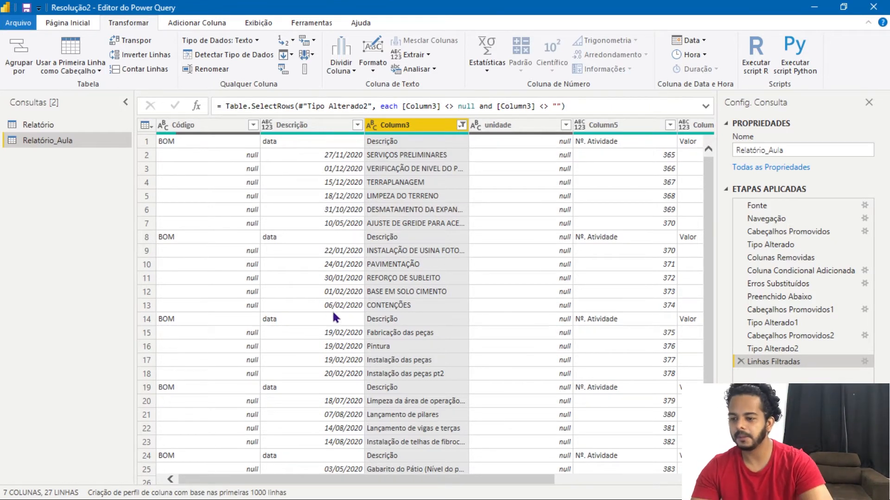
{"action": "scroll", "coordinate": [356, 357], "scroll_direction": "down", "scroll_amount": 1}
{"action": "scroll", "coordinate": [356, 357], "scroll_direction": "up", "scroll_amount": 1}
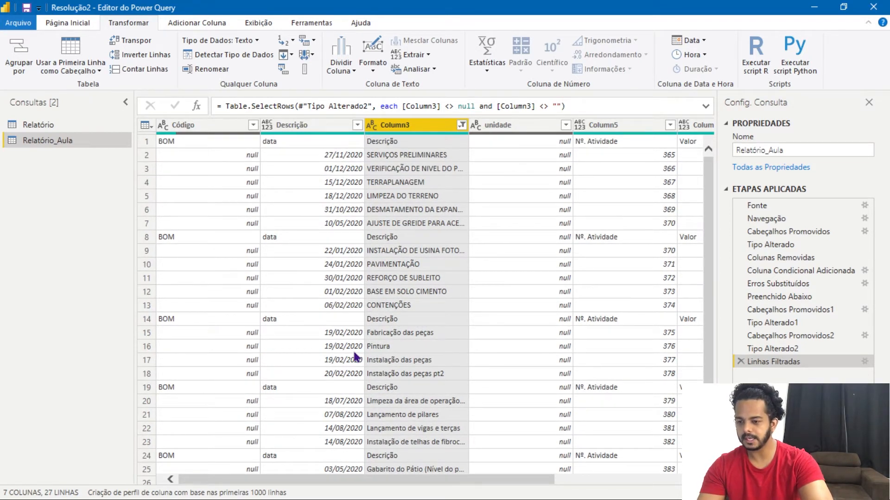
{"action": "scroll", "coordinate": [356, 357], "scroll_direction": "down", "scroll_amount": 1}
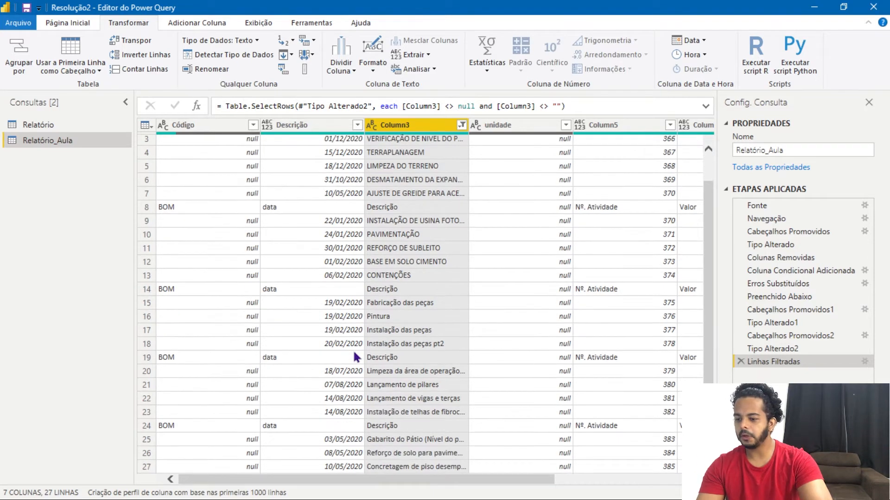
{"action": "scroll", "coordinate": [356, 357], "scroll_direction": "up", "scroll_amount": 1}
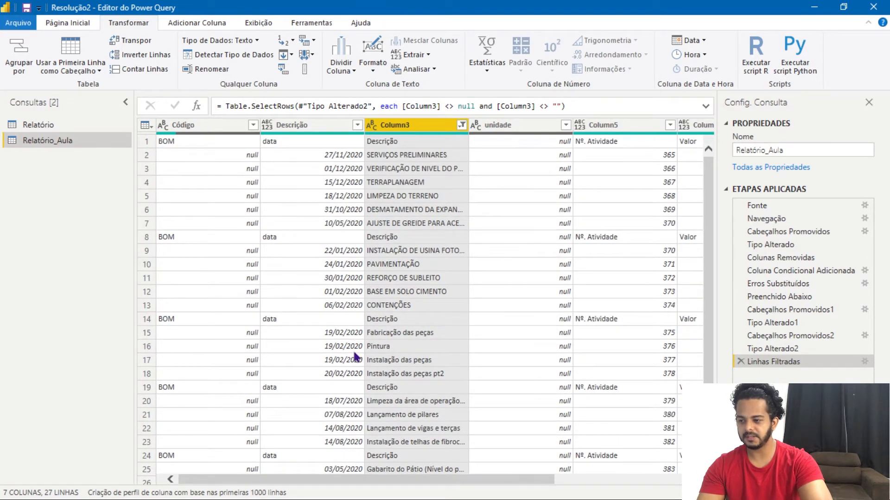
- Check the Código column's values and remove the unidade column from the table
{"action": "left_click", "coordinate": [225, 126]}
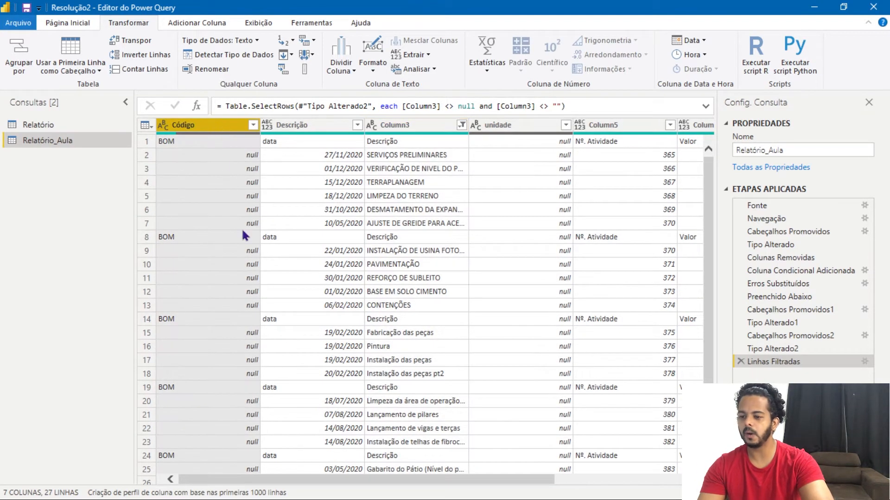
{"action": "left_click", "coordinate": [510, 126]}
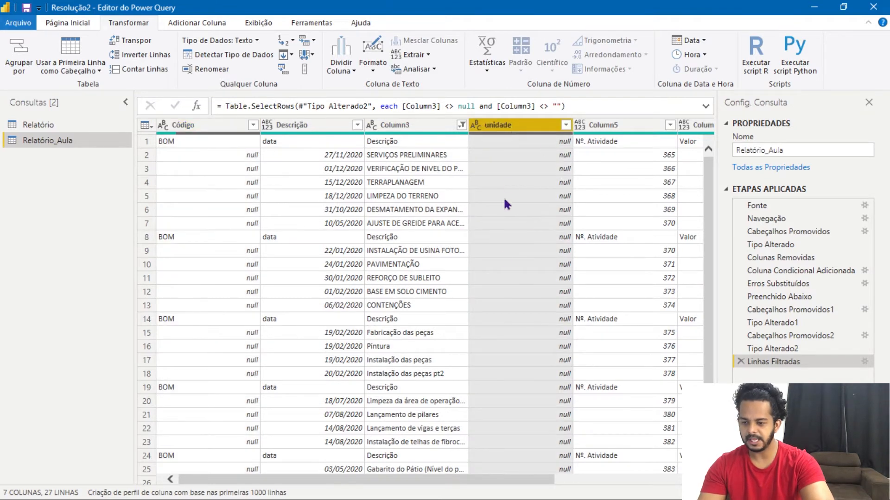
{"action": "right_click", "coordinate": [501, 130]}
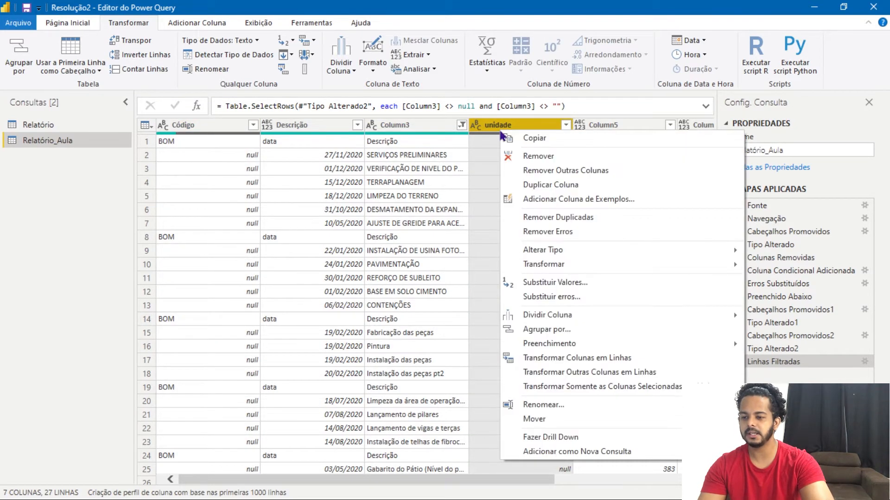
{"action": "left_click", "coordinate": [563, 157]}
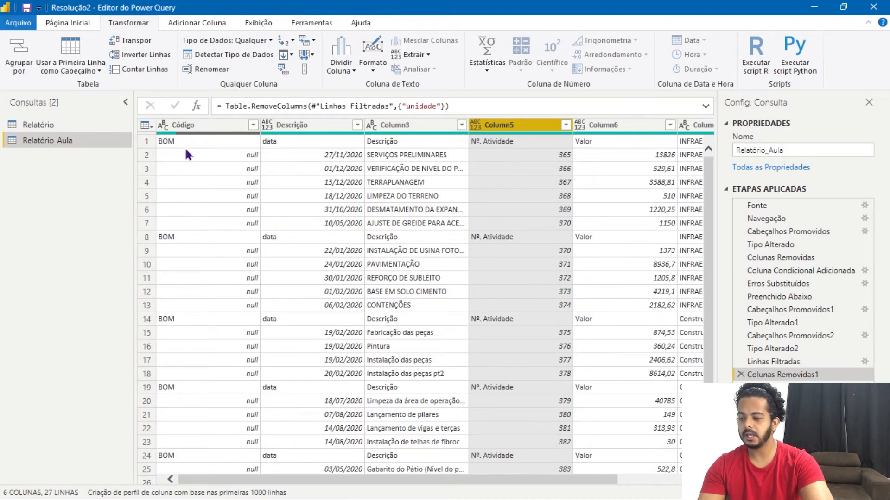
- Fill the empty cells of the Código column downward with the BOM value above them
{"action": "left_click", "coordinate": [187, 129]}
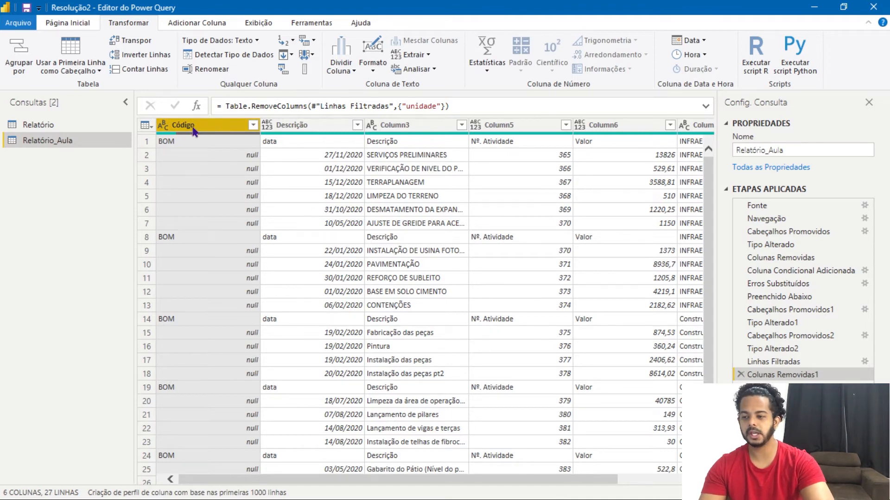
{"action": "right_click", "coordinate": [224, 128]}
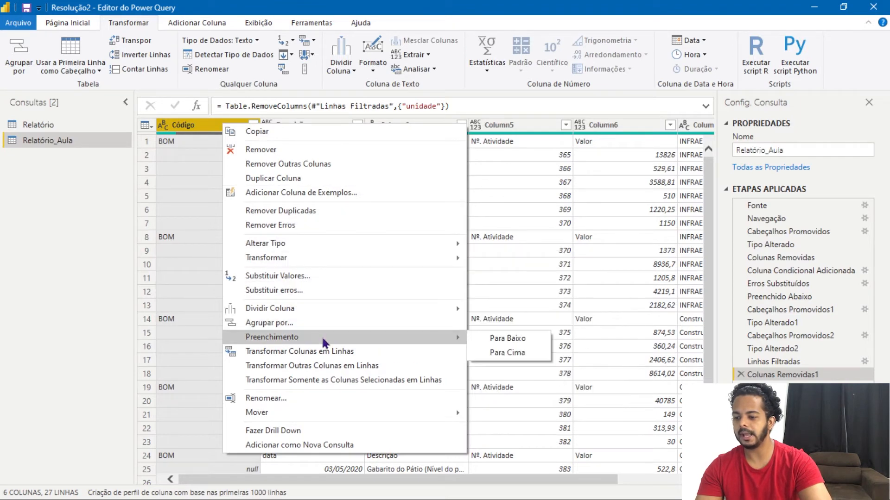
{"action": "mouse_move", "coordinate": [443, 338]}
{"action": "left_click", "coordinate": [486, 336]}
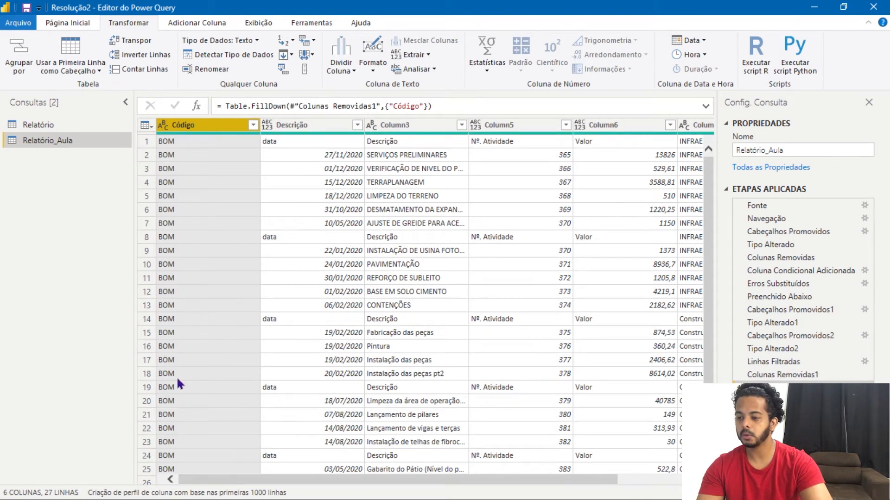
- Check the labels in the first row across all columns and promote that row to column headers
{"action": "left_click", "coordinate": [145, 140]}
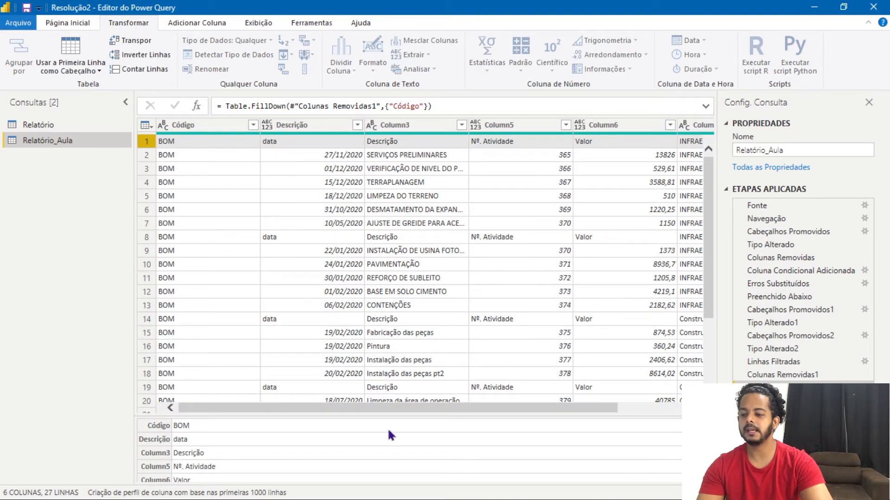
{"action": "left_click_drag", "start_coordinate": [390, 413], "coordinate": [472, 426]}
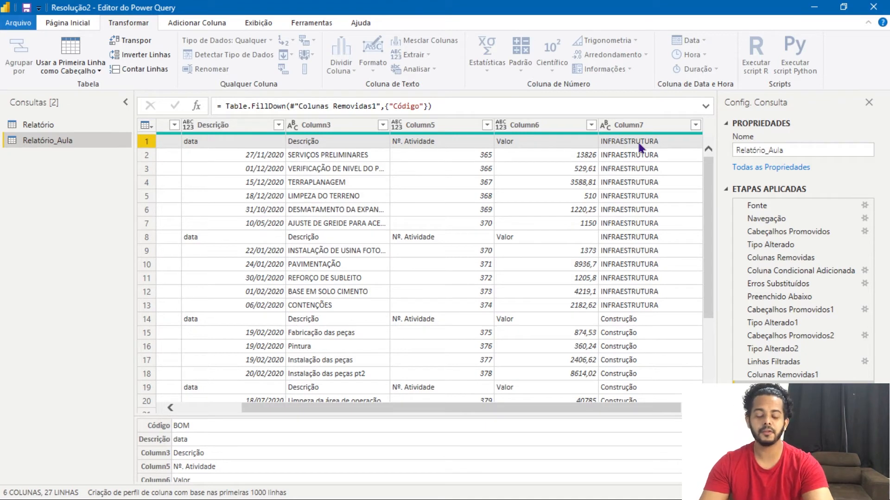
{"action": "left_click_drag", "start_coordinate": [652, 405], "coordinate": [435, 413]}
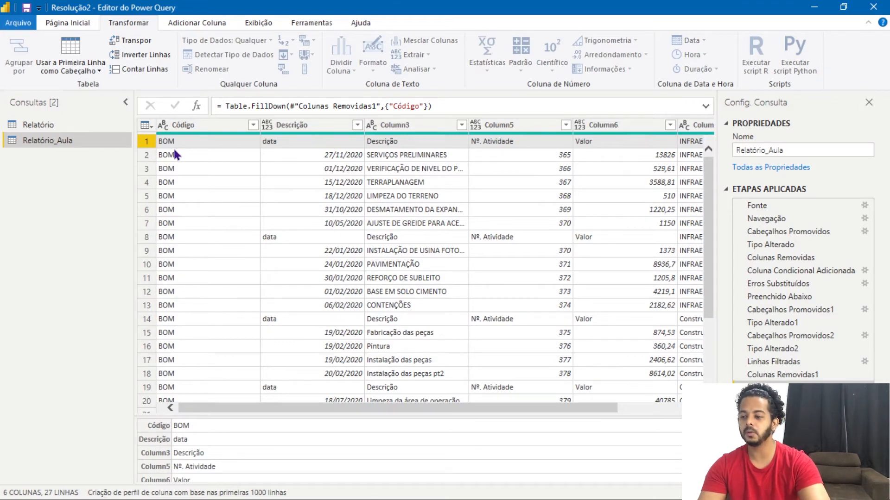
{"action": "left_click", "coordinate": [145, 125]}
{"action": "left_click", "coordinate": [195, 158]}
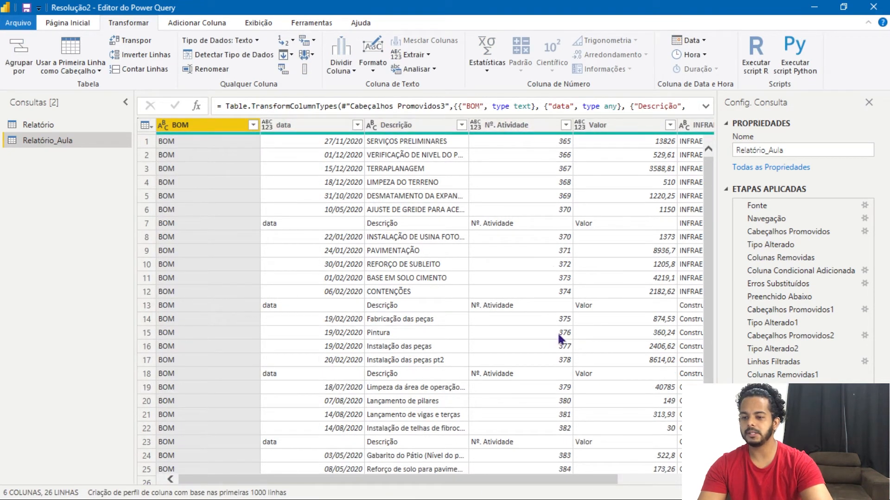
- Rename the INFRAESTRUTURA column to Fase_Projeto
{"action": "left_click_drag", "start_coordinate": [583, 485], "coordinate": [647, 484]}
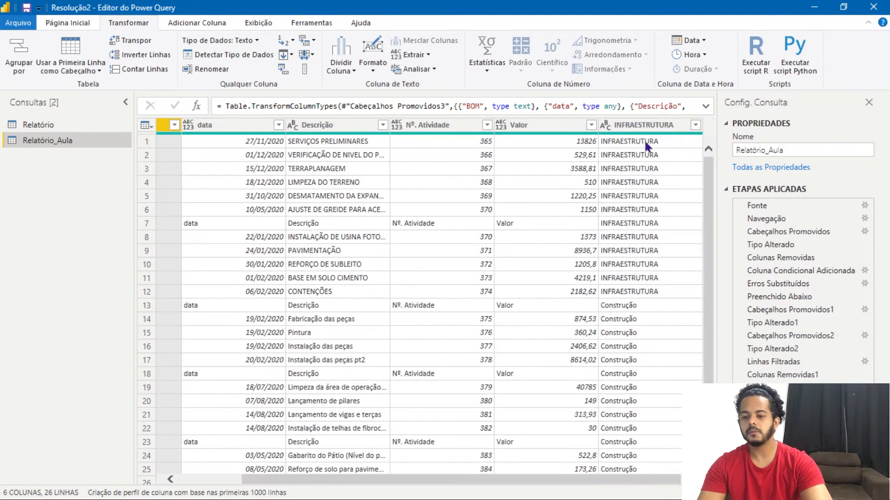
{"action": "double_click", "coordinate": [637, 125]}
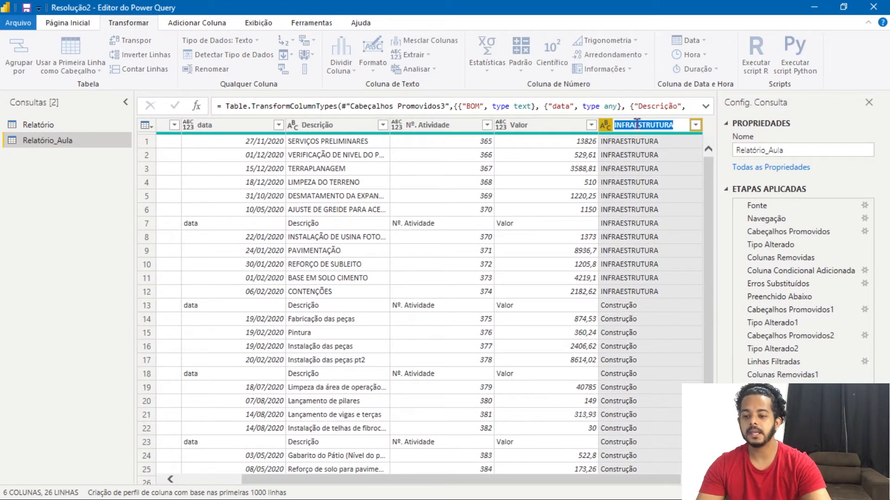
{"action": "type", "text": "Fase_Pro"}
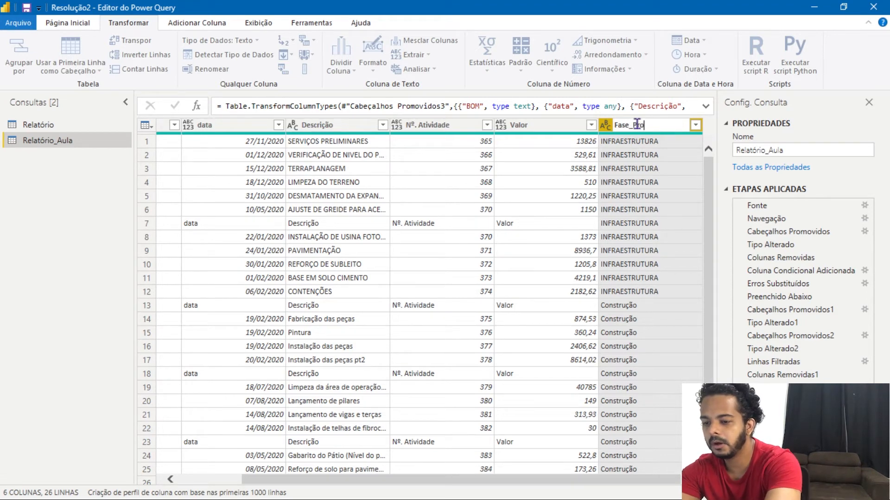
{"action": "type", "text": "jetoo"}
{"action": "key", "text": "BackSpace"}
{"action": "key", "text": "Return"}
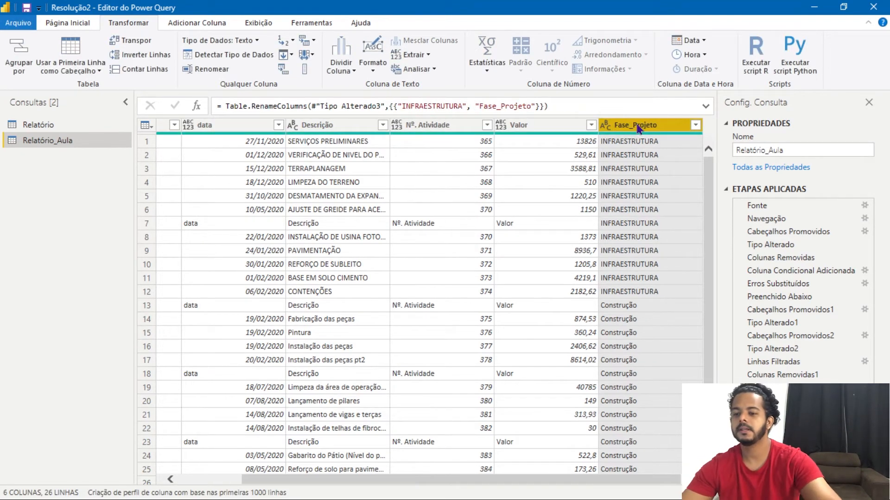
- Rename the BOM column to Projeto
{"action": "left_click_drag", "start_coordinate": [648, 478], "coordinate": [585, 479]}
{"action": "double_click", "coordinate": [197, 126]}
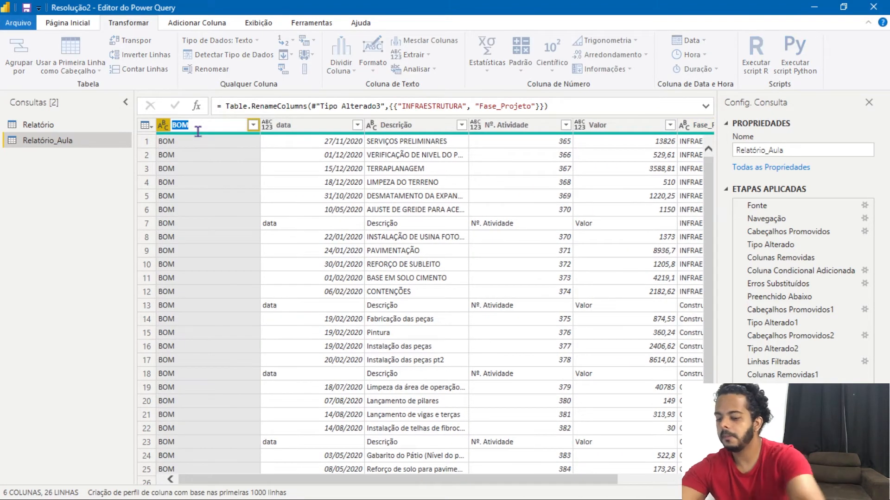
{"action": "type", "text": "Projeto"}
{"action": "key", "text": "Return"}
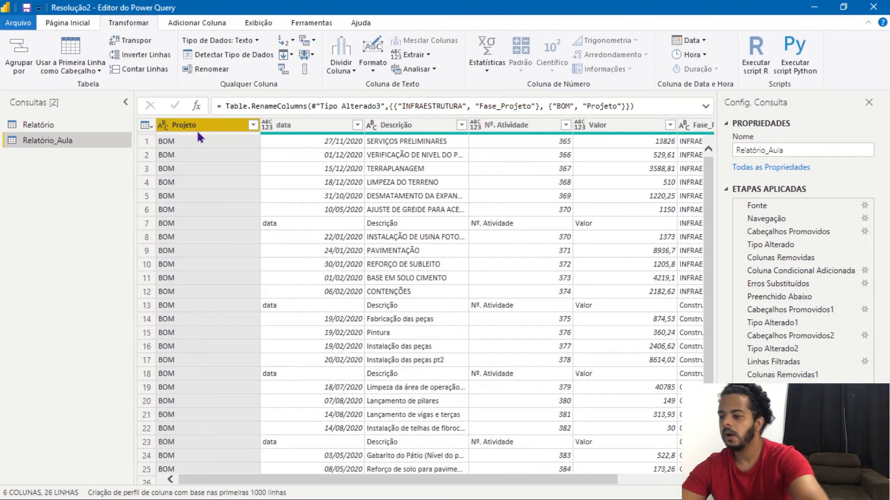
- Examine the header label rows repeated among the activity rows, such as row 7
{"action": "left_click", "coordinate": [292, 182]}
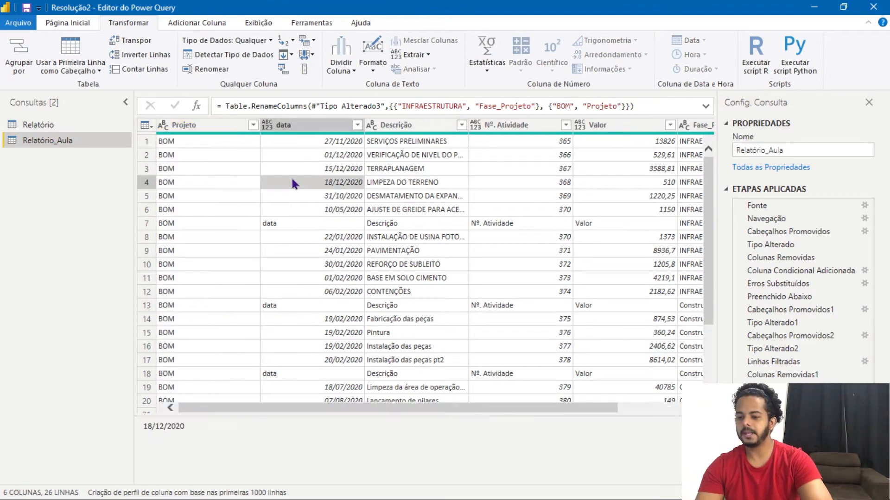
{"action": "scroll", "coordinate": [292, 180], "scroll_direction": "down", "scroll_amount": 2}
{"action": "scroll", "coordinate": [294, 194], "scroll_direction": "up", "scroll_amount": 2}
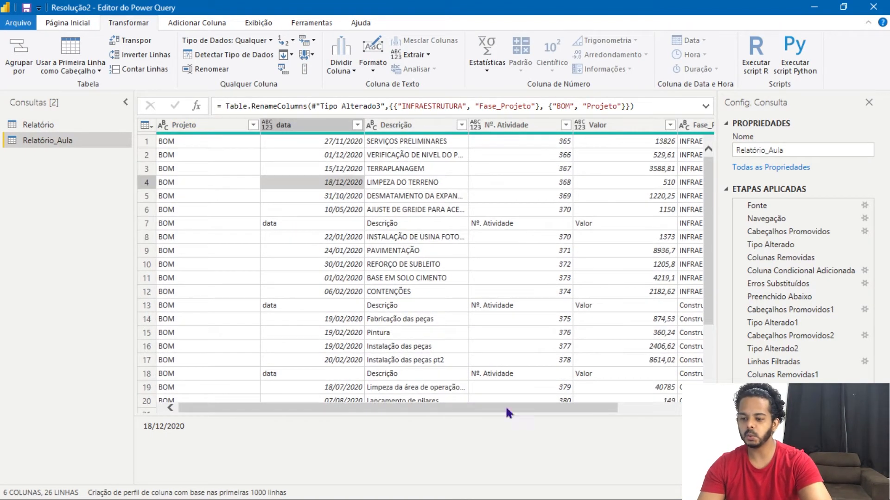
{"action": "left_click_drag", "start_coordinate": [543, 412], "coordinate": [482, 422]}
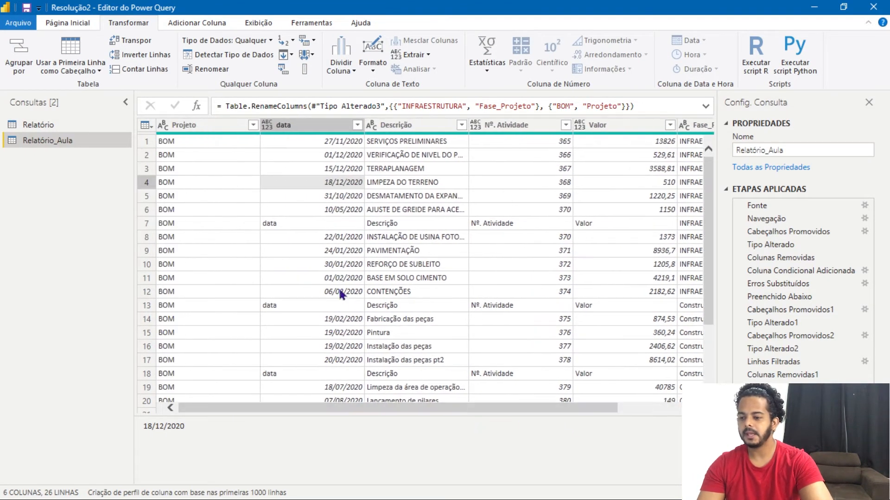
{"action": "left_click", "coordinate": [281, 225]}
{"action": "left_click", "coordinate": [139, 224]}
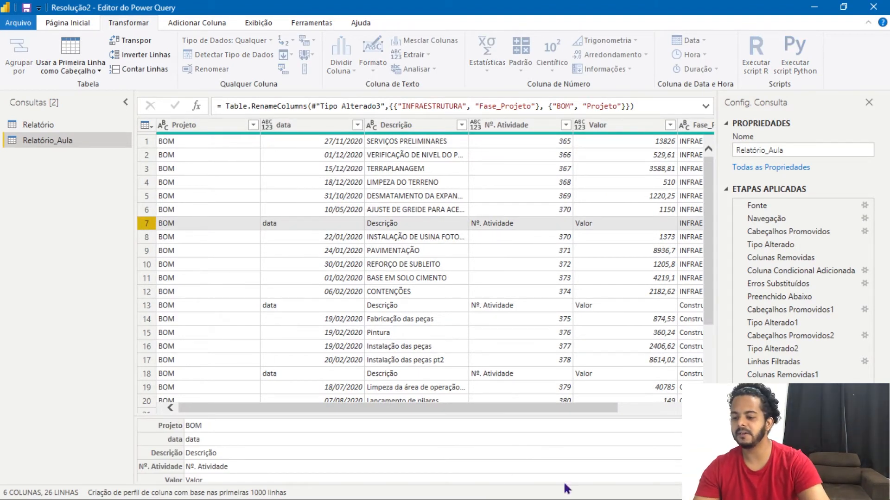
- Switch to File Explorer and open the source workbook Problema - Construção Civil.xlsx from the module folder
{"action": "key", "text": "super"}
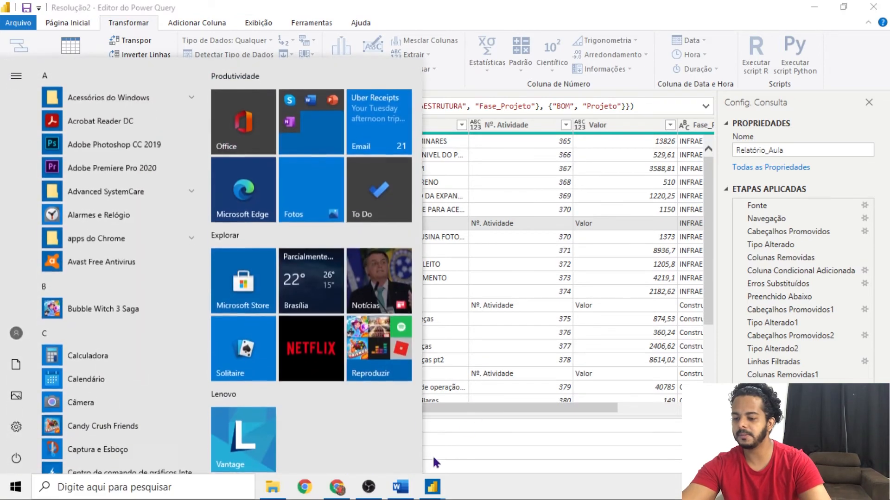
{"action": "key", "text": "super"}
{"action": "left_click", "coordinate": [420, 266]}
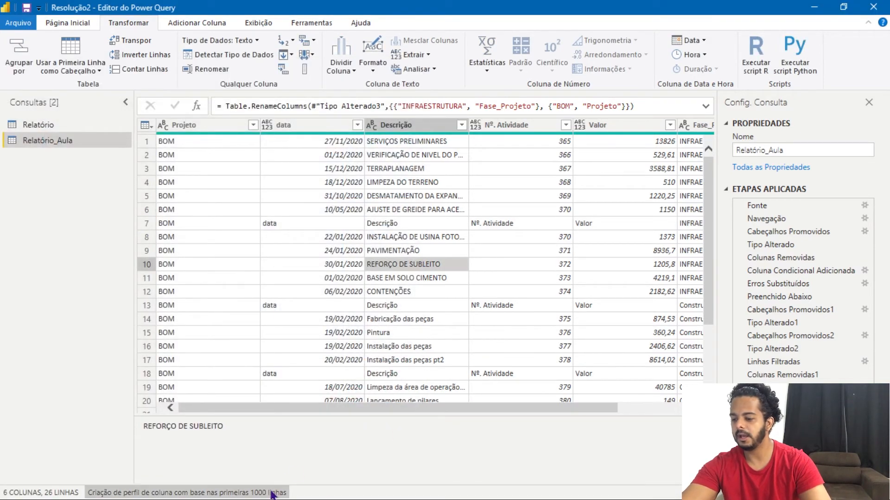
{"action": "left_click", "coordinate": [287, 486]}
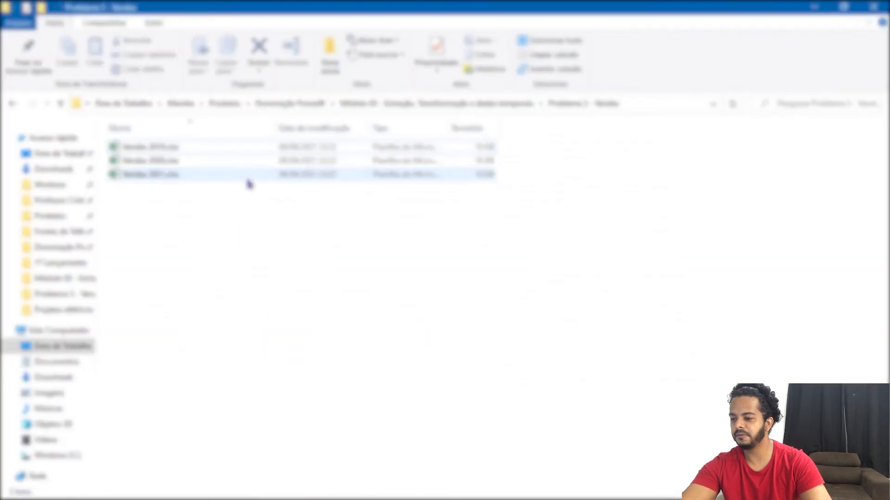
{"action": "left_click", "coordinate": [529, 102]}
{"action": "left_click", "coordinate": [232, 175]}
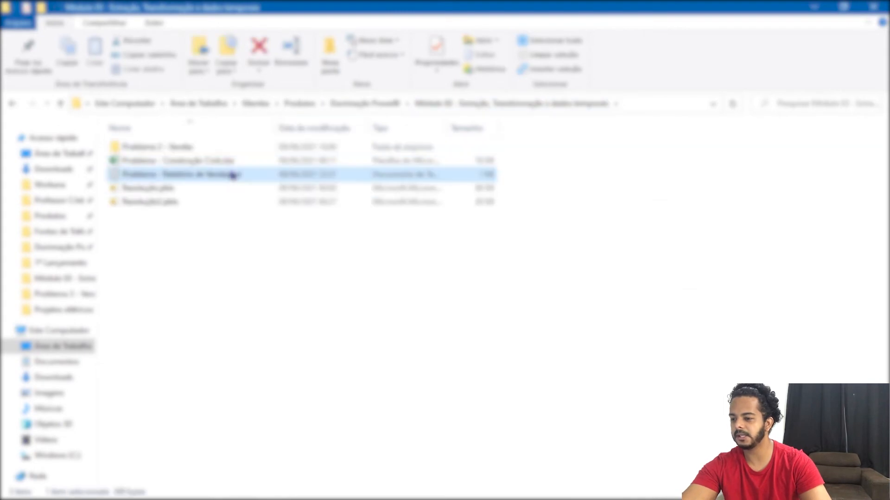
{"action": "left_click", "coordinate": [231, 162]}
{"action": "double_click", "coordinate": [232, 162]}
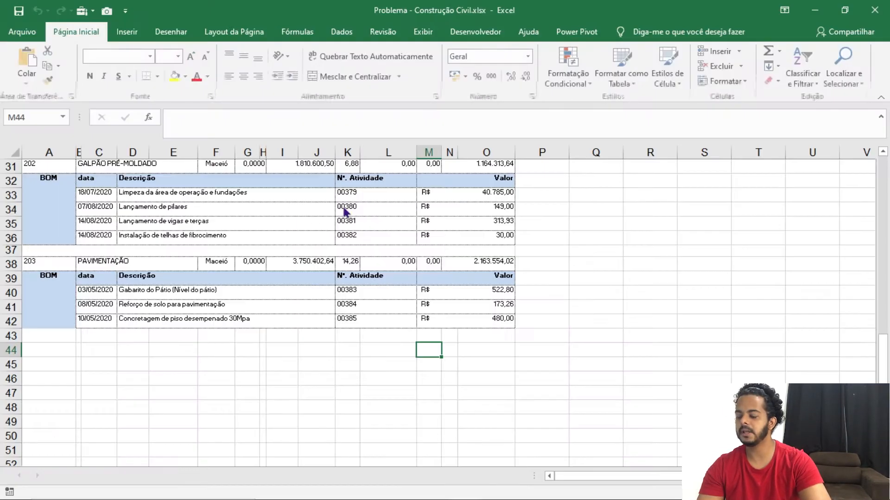
- Examine the subphase and repeated header rows in the Relatório sheet, and return to the Power Query Editor
{"action": "scroll", "coordinate": [197, 342], "scroll_direction": "up", "scroll_amount": 3}
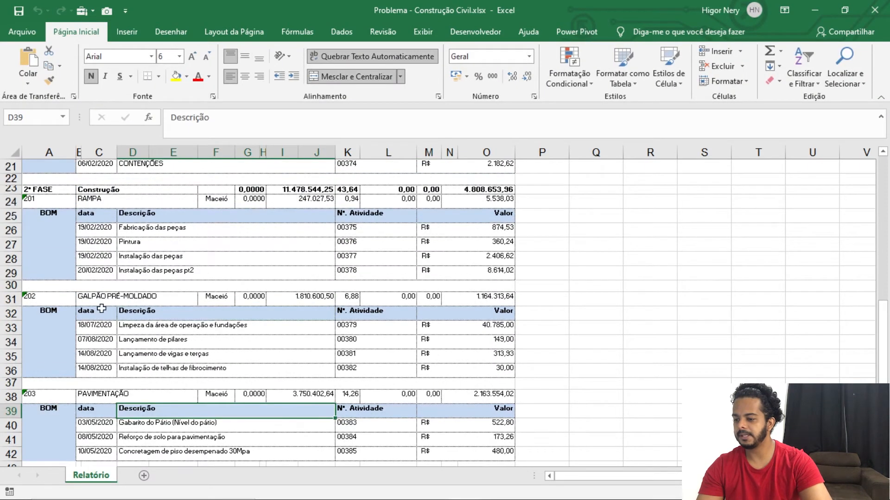
{"action": "left_click_drag", "start_coordinate": [58, 297], "coordinate": [460, 301]}
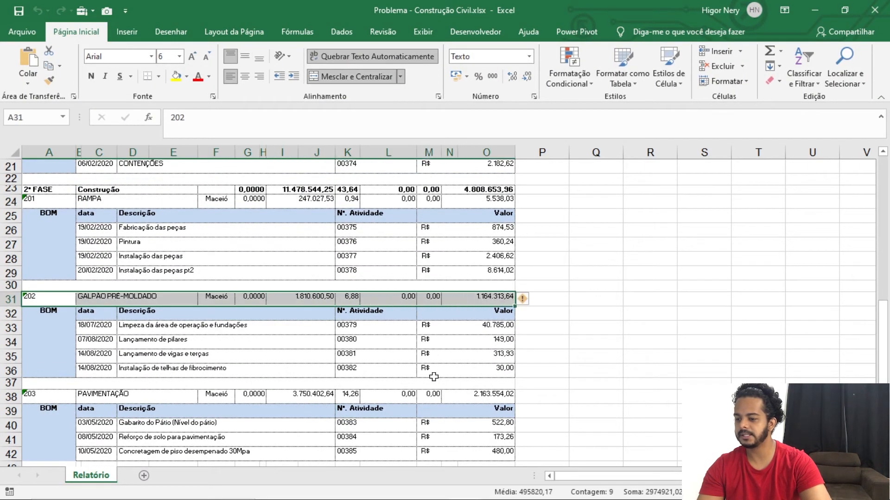
{"action": "left_click_drag", "start_coordinate": [88, 313], "coordinate": [460, 313]}
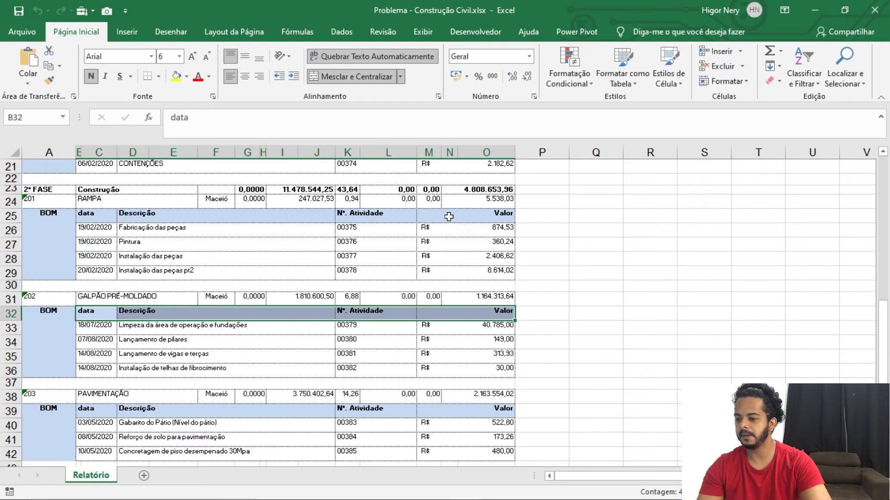
{"action": "left_click_drag", "start_coordinate": [448, 216], "coordinate": [219, 222]}
{"action": "left_click", "coordinate": [238, 255]}
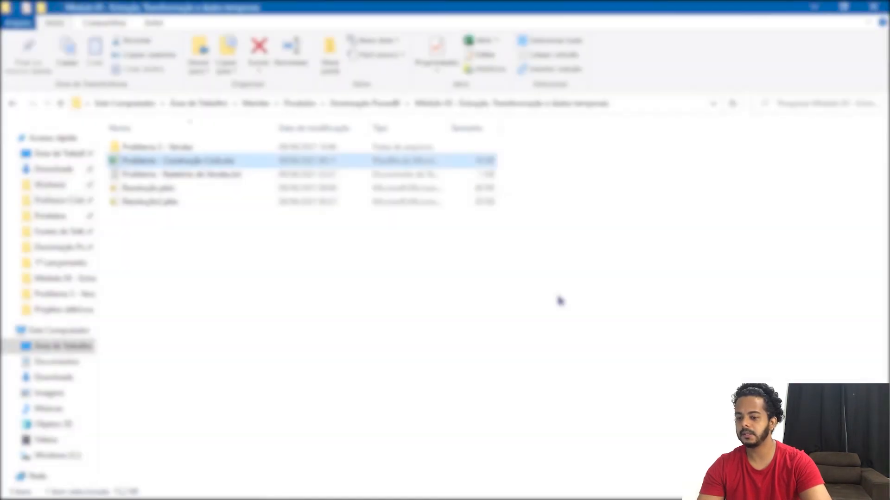
{"action": "left_click", "coordinate": [433, 487]}
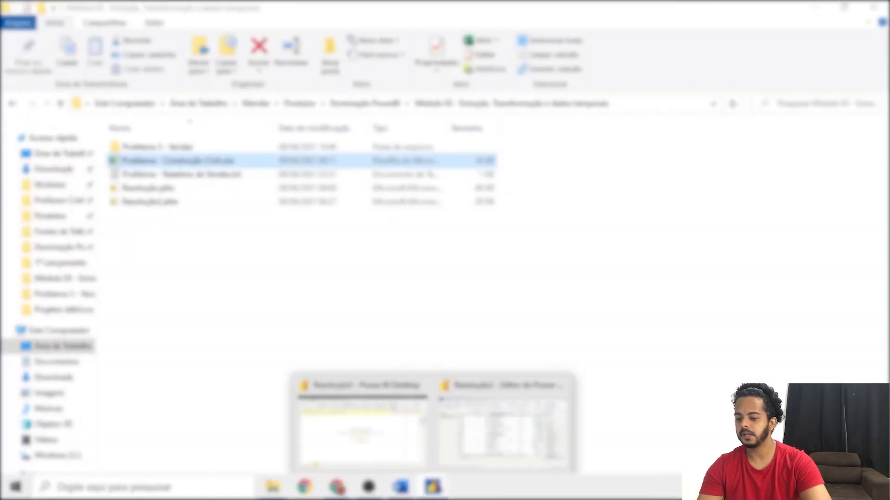
{"action": "left_click", "coordinate": [500, 422]}
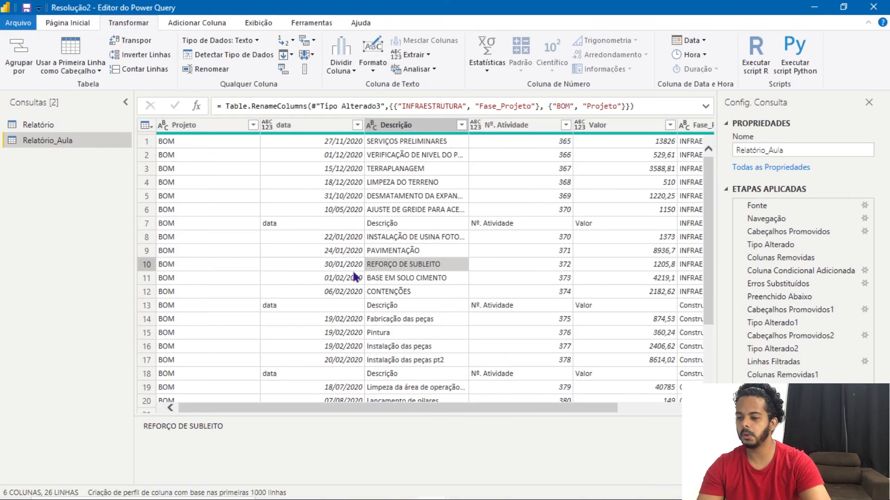
- Filter the data column to exclude the rows containing the text "data"
{"action": "left_click", "coordinate": [357, 125]}
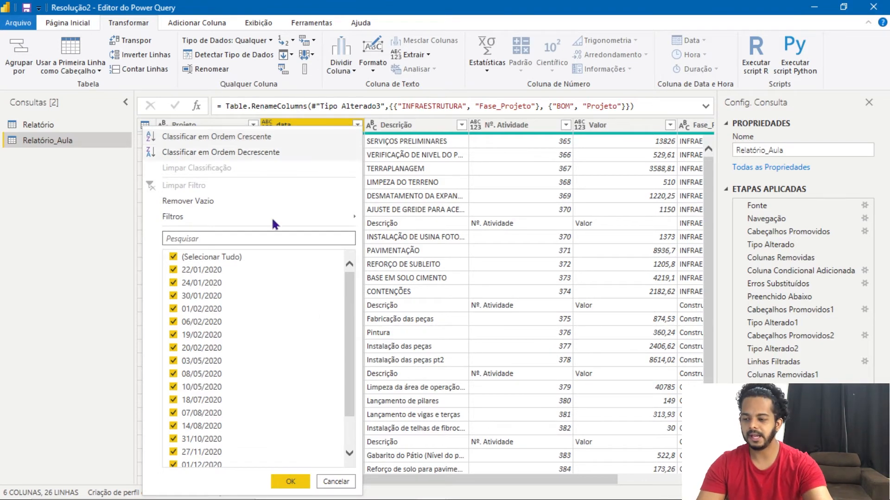
{"action": "left_click_drag", "start_coordinate": [350, 332], "coordinate": [354, 374]}
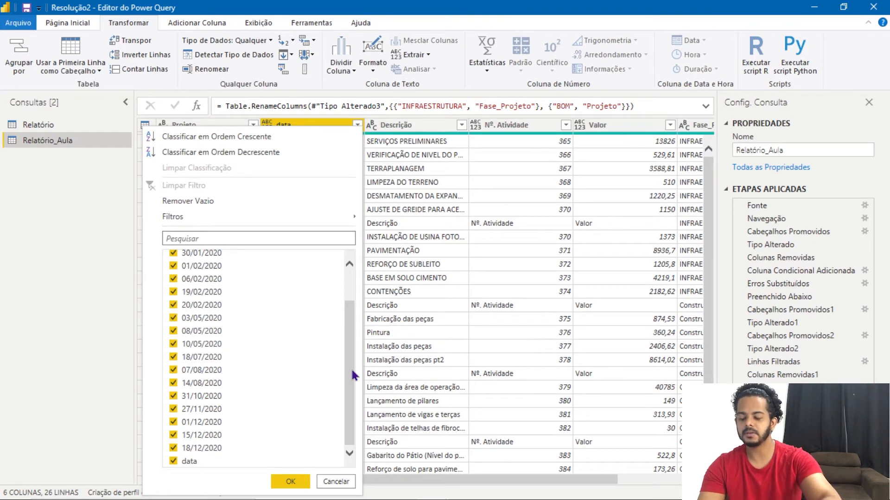
{"action": "left_click", "coordinate": [173, 461]}
{"action": "left_click", "coordinate": [290, 481]}
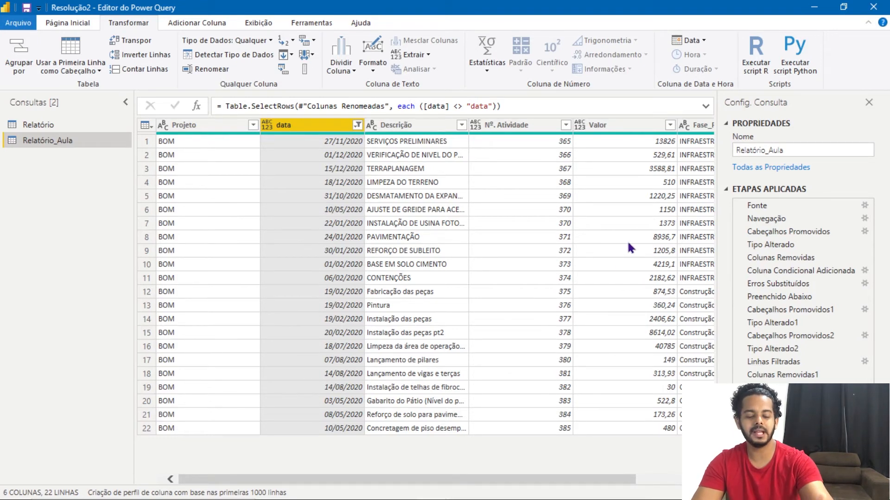
- Review the cleaned Relatório_Aula table across its columns and compare it with the Relatório query
{"action": "left_click_drag", "start_coordinate": [579, 484], "coordinate": [675, 492]}
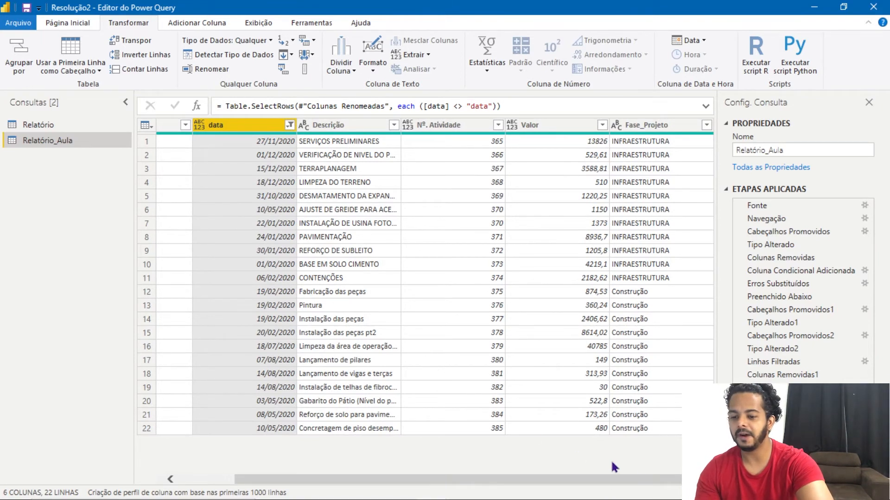
{"action": "left_click", "coordinate": [80, 134]}
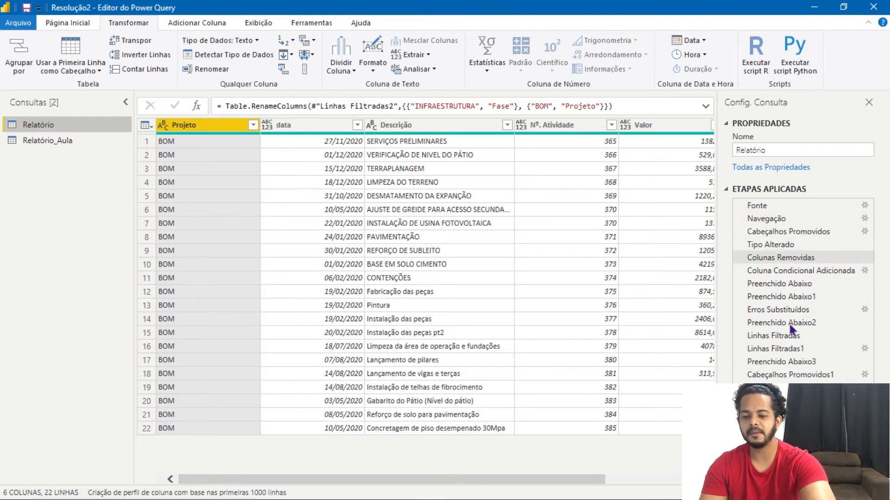
{"action": "left_click", "coordinate": [63, 148]}
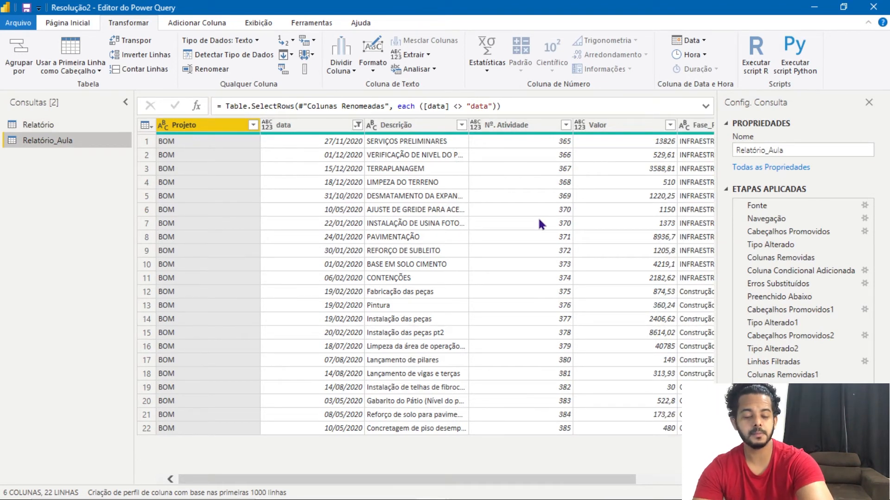
{"action": "left_click_drag", "start_coordinate": [450, 484], "coordinate": [585, 483]}
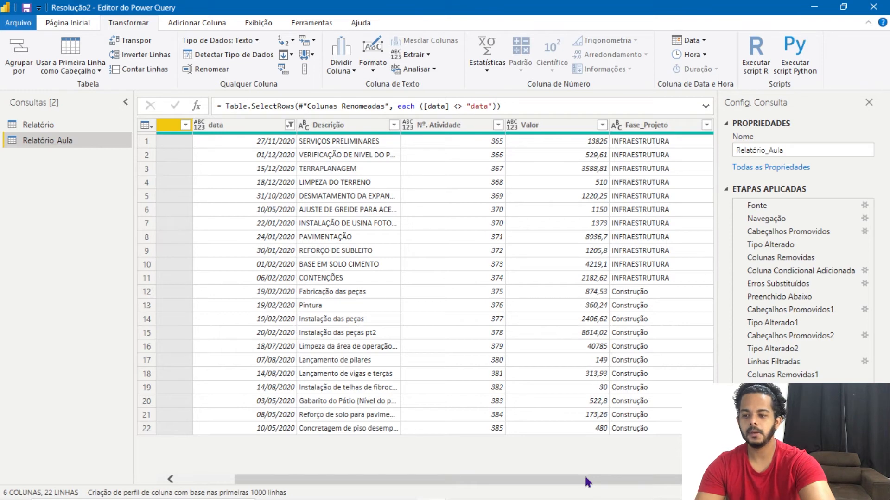
- Set the data types of Valor to decimal number, Nº. Atividade to whole number and data to date
{"action": "left_click", "coordinate": [514, 133]}
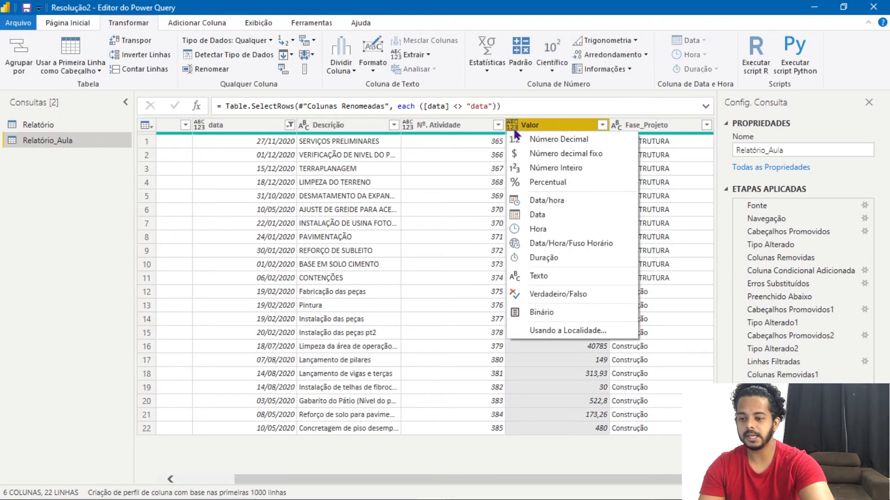
{"action": "left_click", "coordinate": [565, 139]}
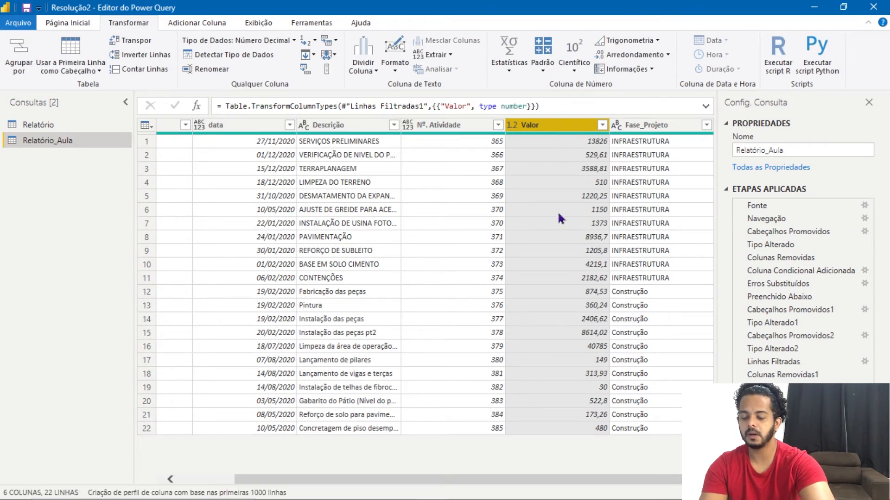
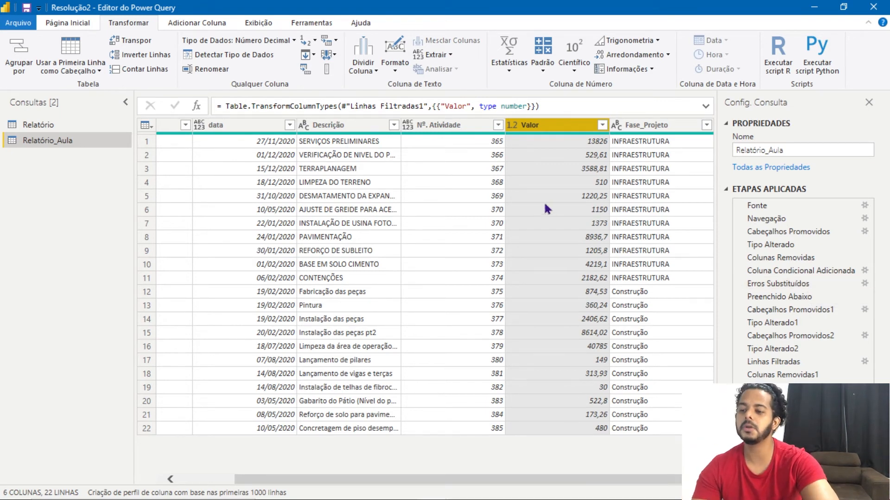
{"action": "left_click", "coordinate": [407, 126]}
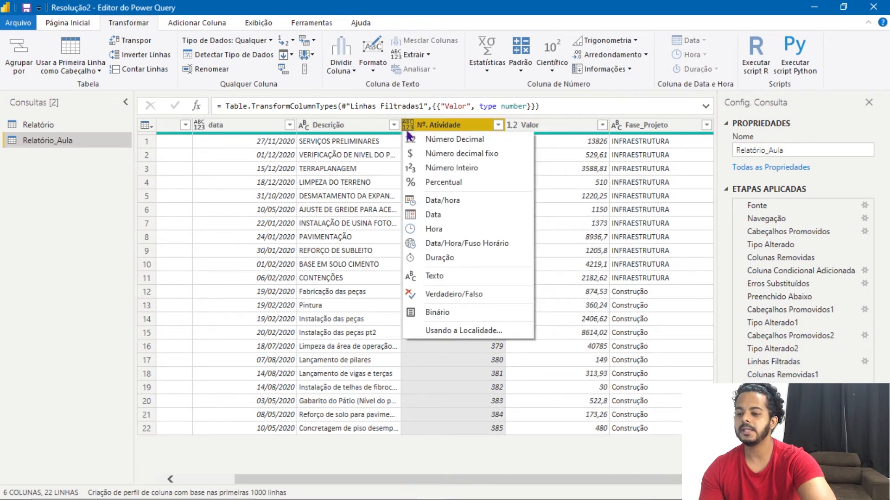
{"action": "left_click", "coordinate": [459, 168]}
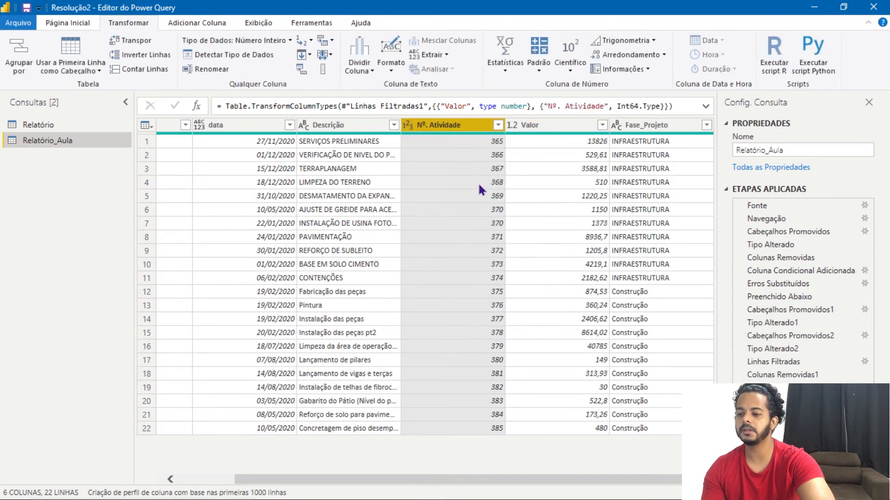
{"action": "scroll", "coordinate": [482, 196], "scroll_direction": "left", "scroll_amount": 3}
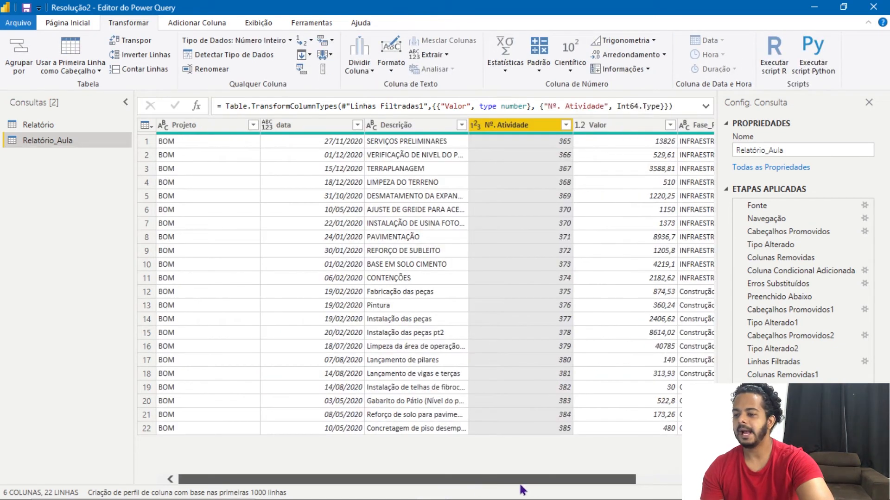
{"action": "left_click", "coordinate": [267, 125]}
{"action": "left_click", "coordinate": [328, 216]}
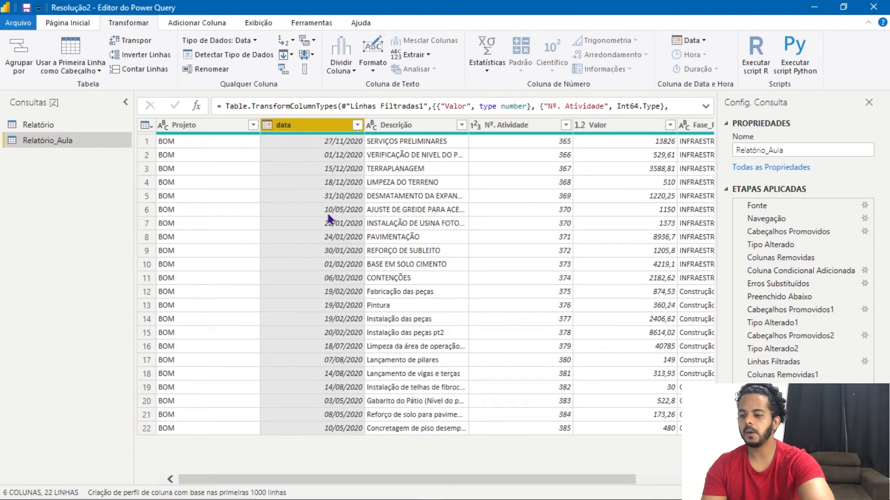
- Close the Power Query Editor and apply the query changes
{"action": "left_click_drag", "start_coordinate": [613, 480], "coordinate": [680, 488]}
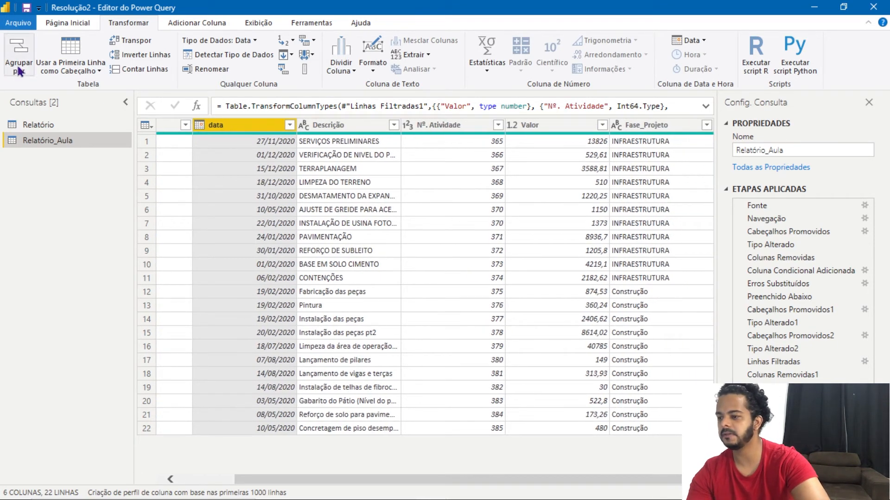
{"action": "left_click", "coordinate": [64, 22]}
{"action": "left_click", "coordinate": [19, 69]}
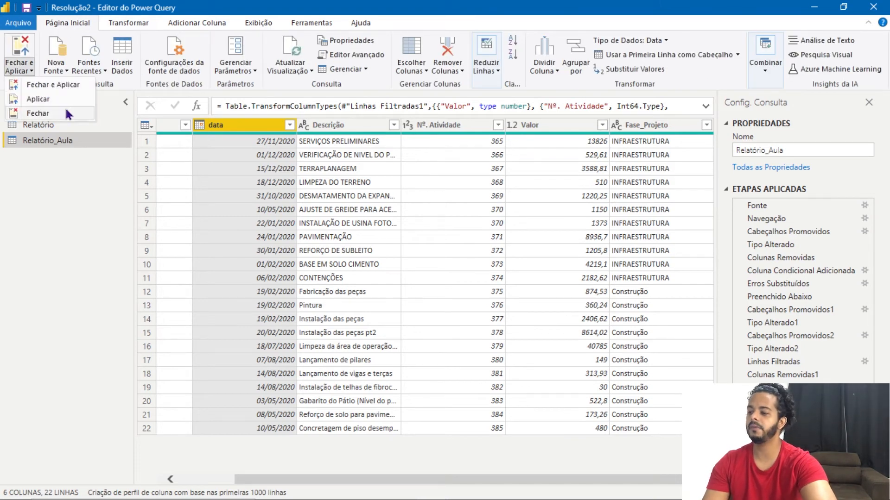
{"action": "left_click", "coordinate": [67, 83]}
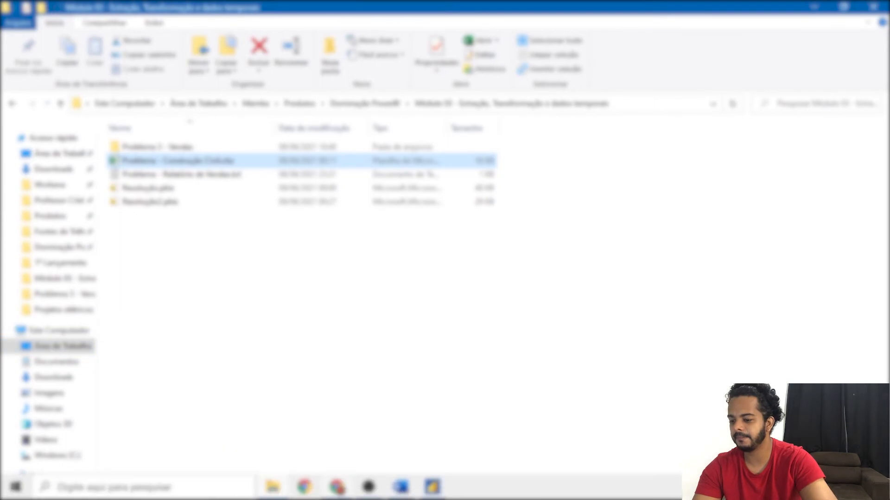
- Switch to the Resolução2 report in Power BI Desktop and close it, saving the changes
{"action": "left_click", "coordinate": [432, 487]}
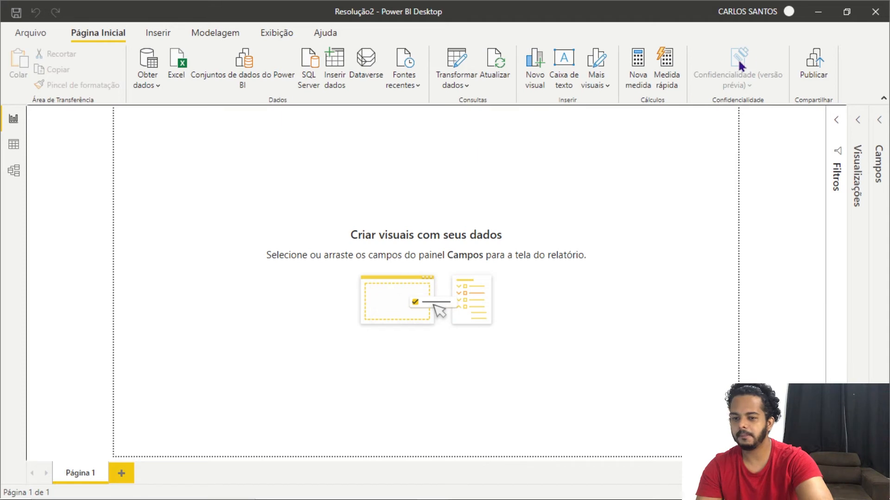
{"action": "left_click", "coordinate": [871, 20]}
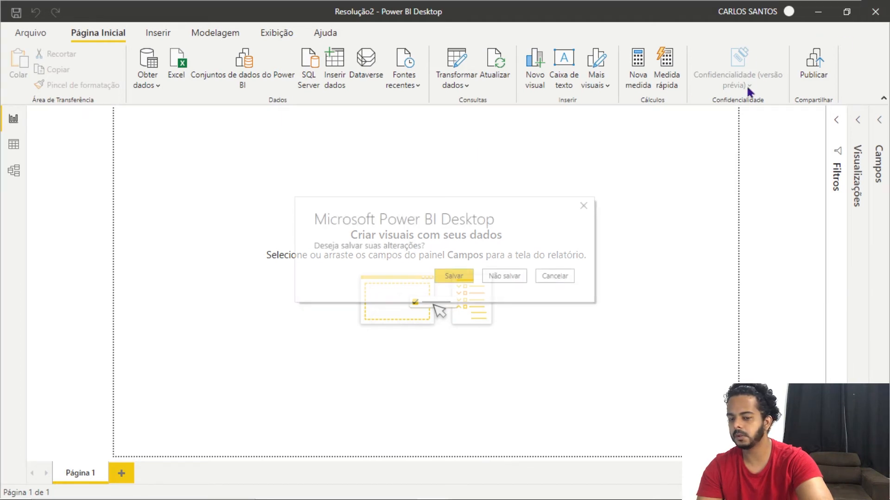
{"action": "left_click", "coordinate": [465, 277]}
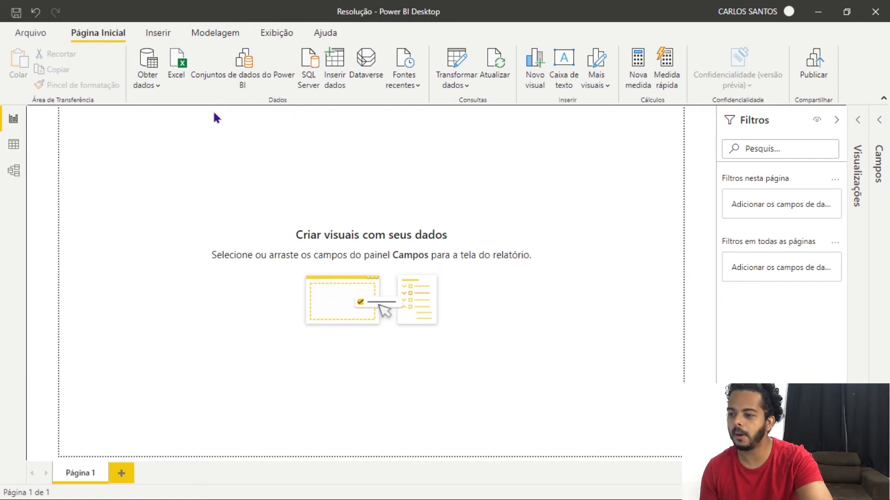
- Import the 2019 sheet from the Excel workbook Vendas 2019.xlsx into the Resolução report and open it for transformation
{"action": "left_click", "coordinate": [182, 81]}
{"action": "left_click", "coordinate": [253, 96]}
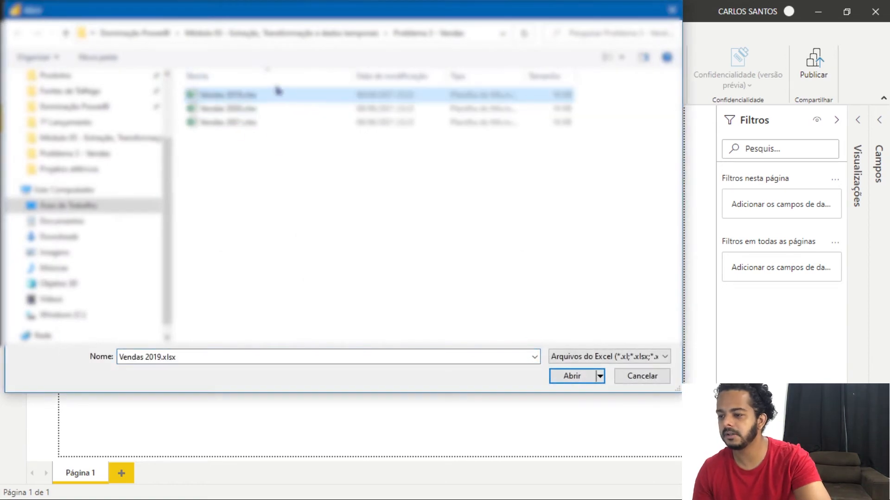
{"action": "left_click", "coordinate": [579, 362]}
{"action": "left_click", "coordinate": [573, 330]}
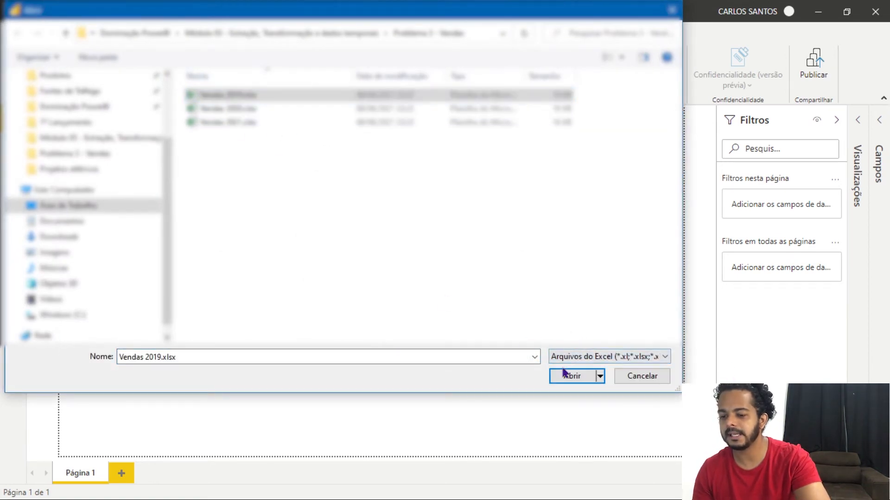
{"action": "left_click", "coordinate": [563, 374]}
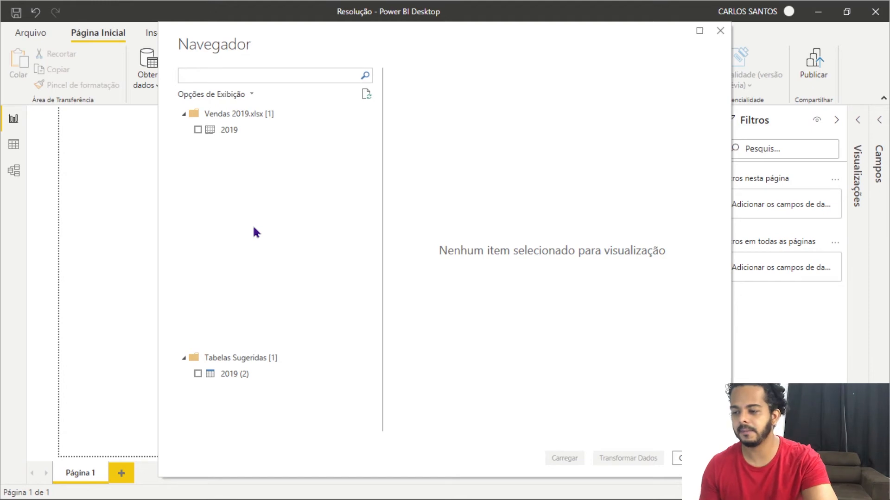
{"action": "left_click", "coordinate": [198, 130]}
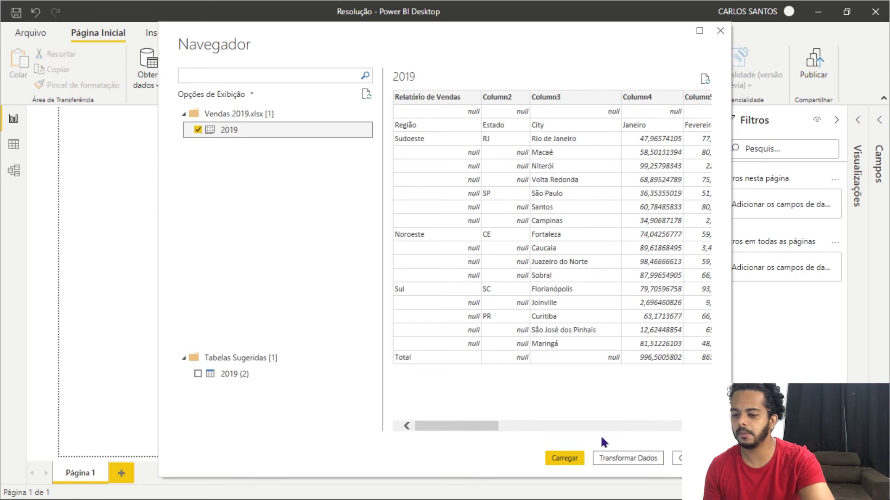
{"action": "left_click_drag", "start_coordinate": [475, 425], "coordinate": [434, 435]}
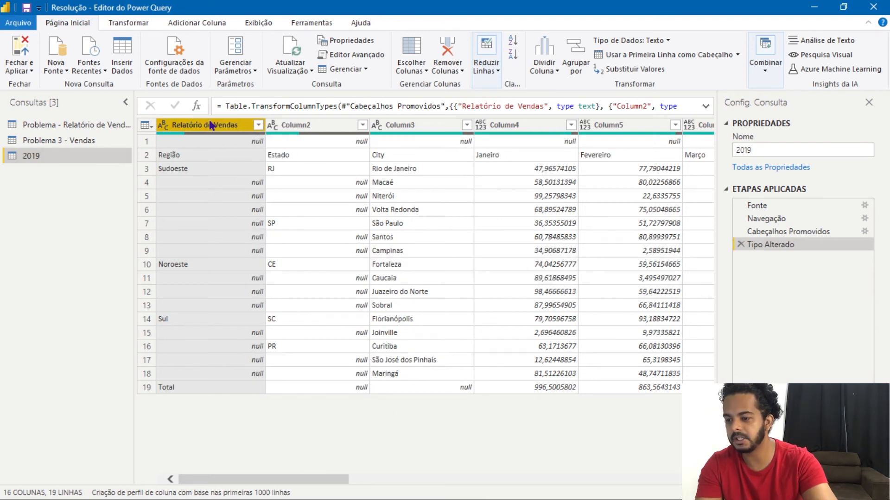
- Examine the region, state, city and month columns of the 2019 query, plus its Total column and Total row
{"action": "left_click", "coordinate": [320, 124]}
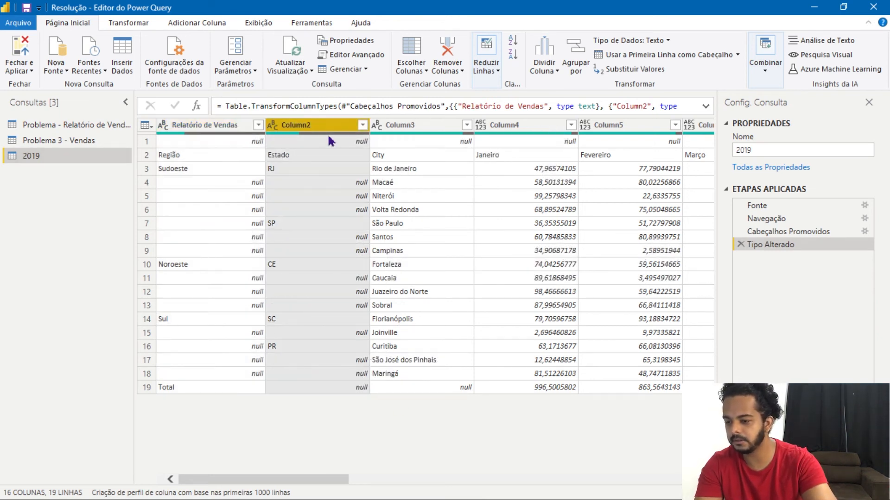
{"action": "left_click", "coordinate": [397, 125]}
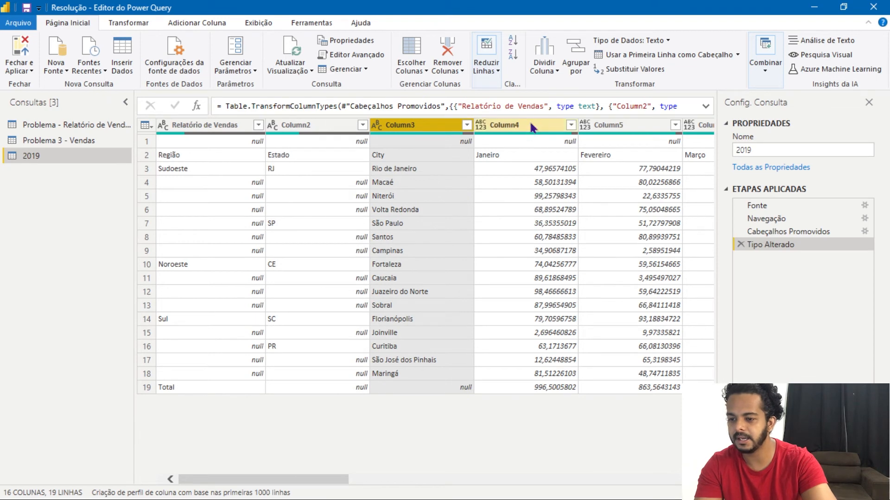
{"action": "left_click_drag", "start_coordinate": [340, 485], "coordinate": [684, 497]}
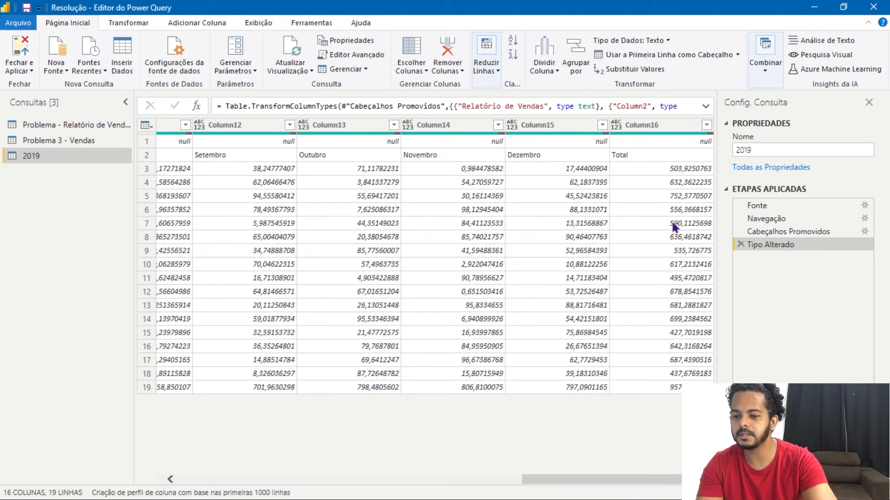
{"action": "left_click", "coordinate": [670, 125]}
{"action": "left_click_drag", "start_coordinate": [674, 480], "coordinate": [334, 480]}
{"action": "left_click", "coordinate": [147, 388]}
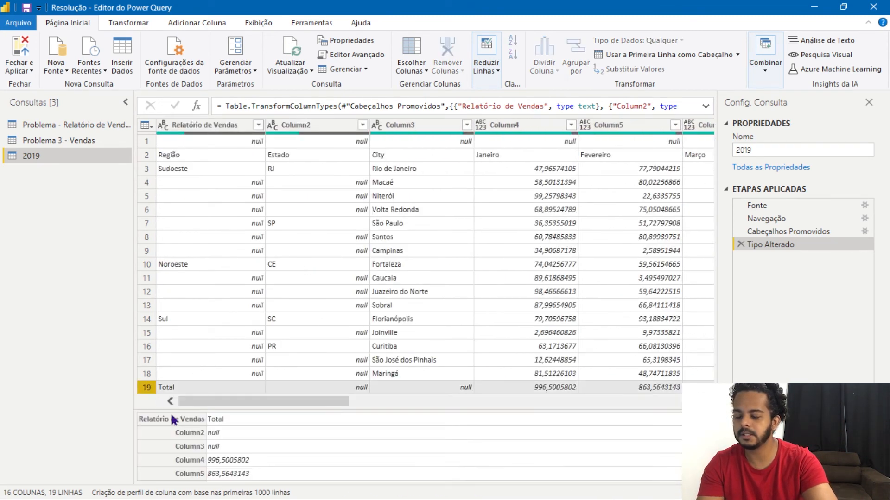
{"action": "left_click_drag", "start_coordinate": [221, 402], "coordinate": [160, 434]}
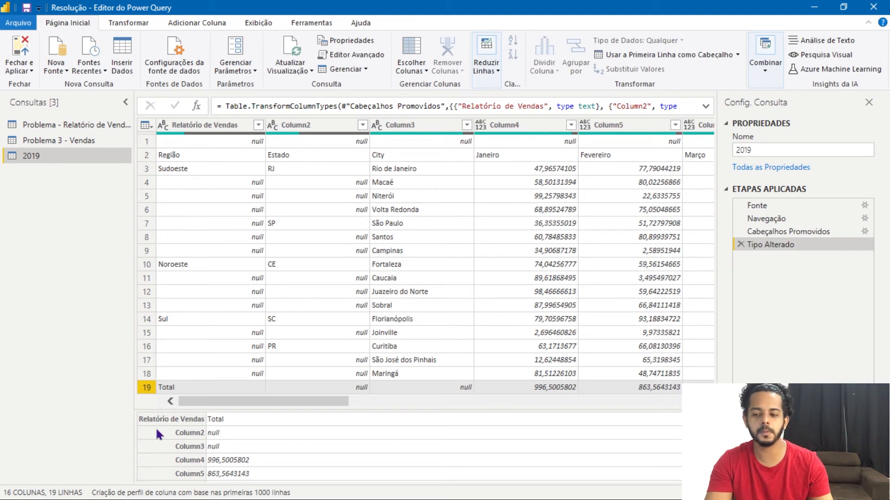
- Remove Column16, which holds the yearly totals, from the 2019 query
{"action": "left_click_drag", "start_coordinate": [198, 401], "coordinate": [649, 402]}
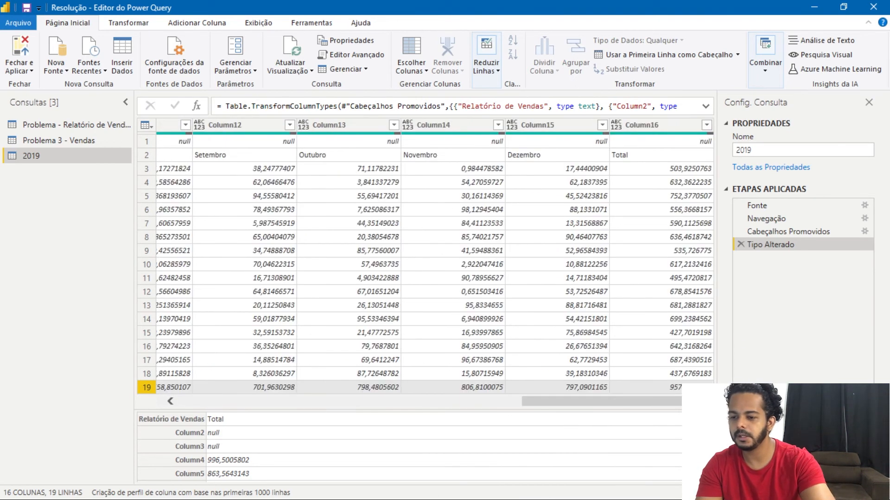
{"action": "left_click", "coordinate": [666, 126]}
{"action": "right_click", "coordinate": [666, 126]}
{"action": "left_click", "coordinate": [700, 147]}
- Filter the Relatório de Vendas column to exclude the Total row
{"action": "left_click_drag", "start_coordinate": [601, 478], "coordinate": [165, 472]}
{"action": "left_click", "coordinate": [147, 388]}
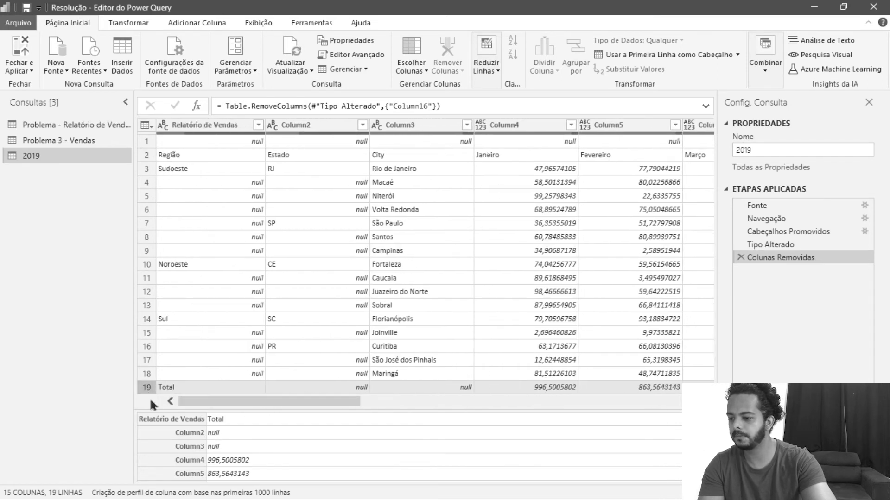
{"action": "left_click", "coordinate": [258, 125]}
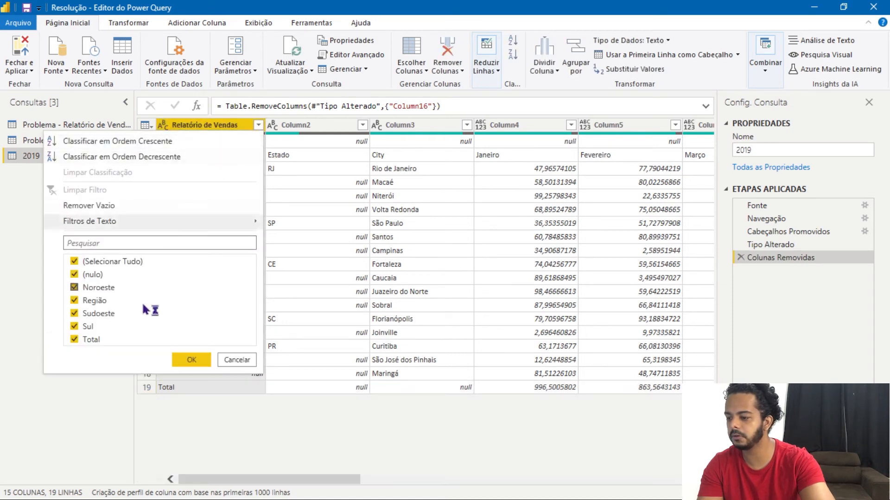
{"action": "left_click", "coordinate": [74, 340]}
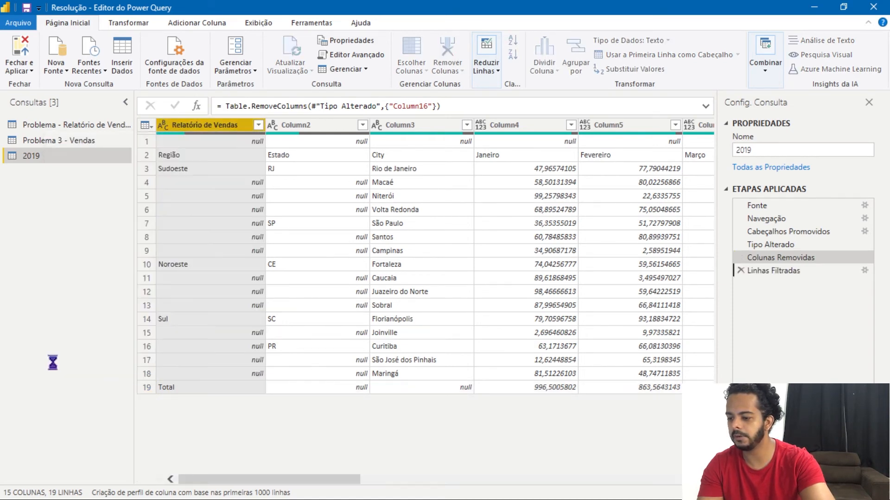
{"action": "left_click", "coordinate": [176, 364]}
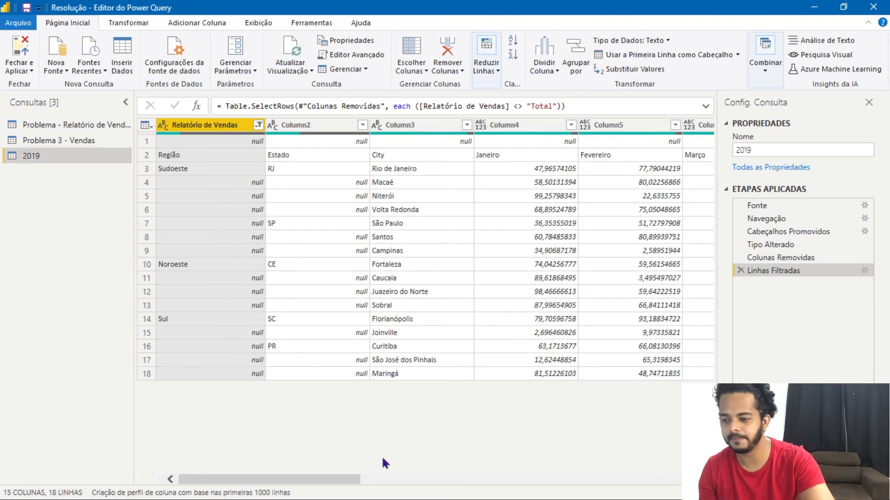
- Promote the first row to headers twice, so the Região, Estado, City and month names become the column headers
{"action": "left_click_drag", "start_coordinate": [353, 483], "coordinate": [295, 492]}
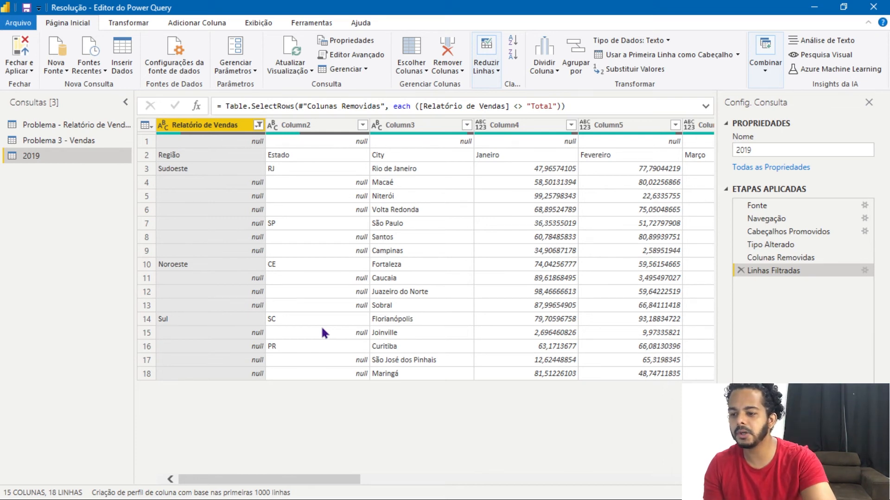
{"action": "left_click_drag", "start_coordinate": [342, 480], "coordinate": [269, 490]}
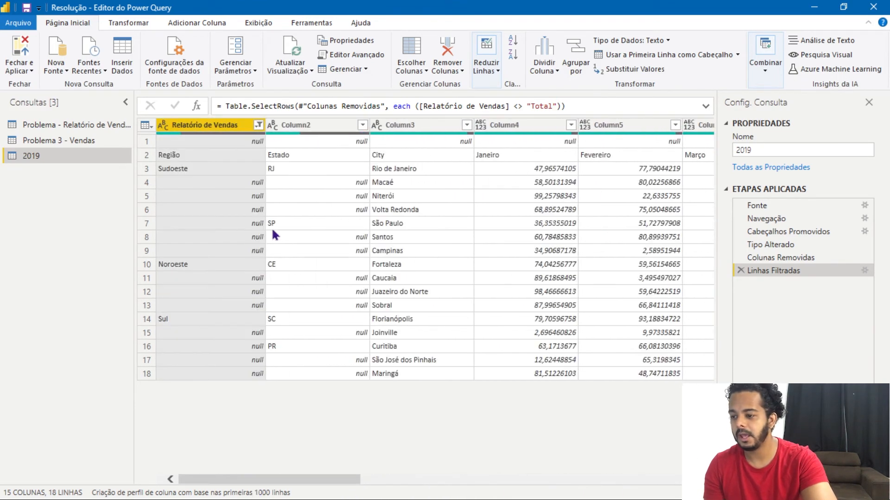
{"action": "left_click", "coordinate": [146, 155]}
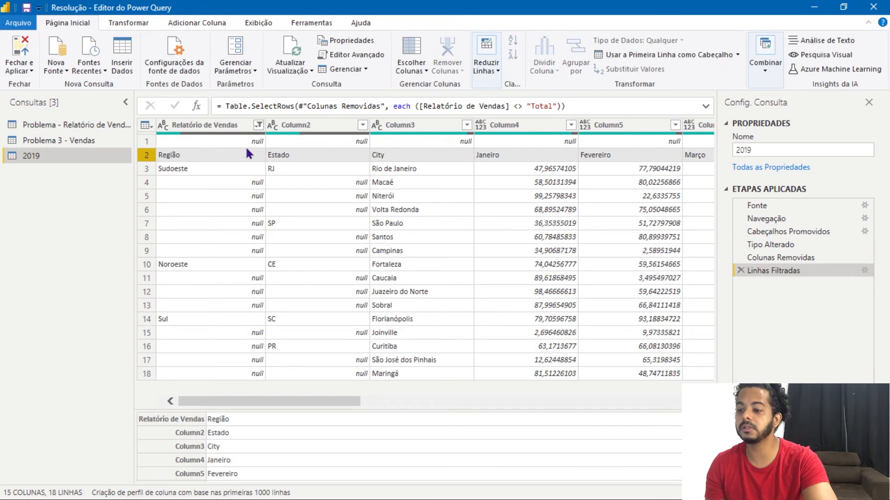
{"action": "left_click_drag", "start_coordinate": [348, 402], "coordinate": [677, 421]}
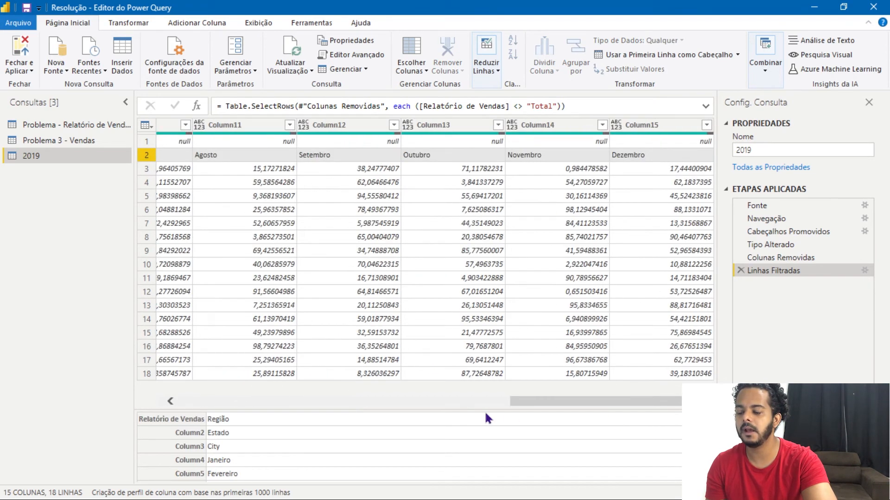
{"action": "left_click_drag", "start_coordinate": [538, 408], "coordinate": [209, 408]}
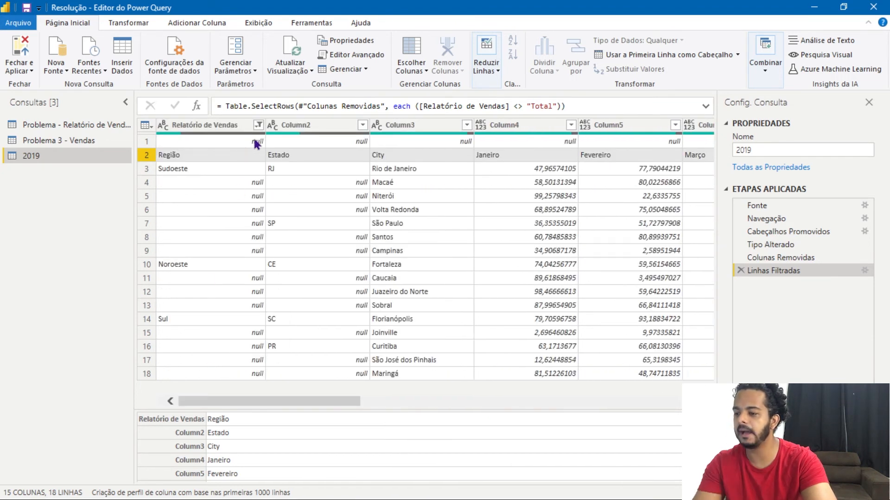
{"action": "left_click", "coordinate": [147, 141]}
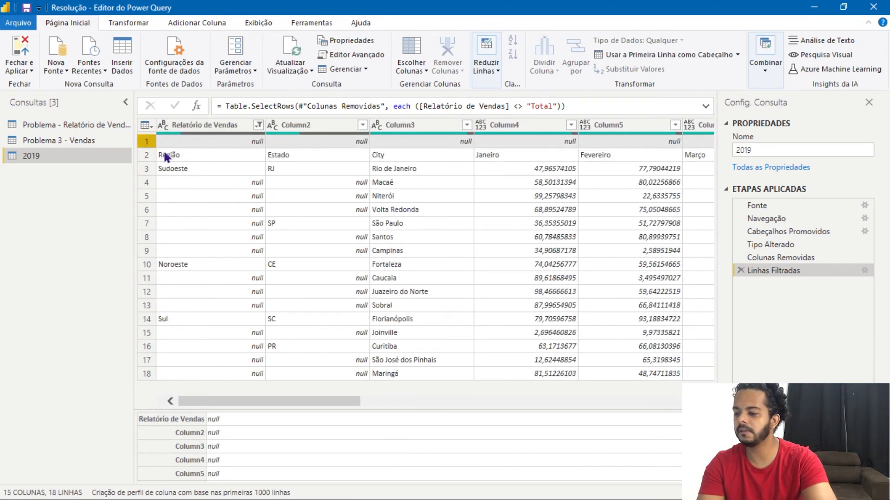
{"action": "left_click", "coordinate": [146, 125]}
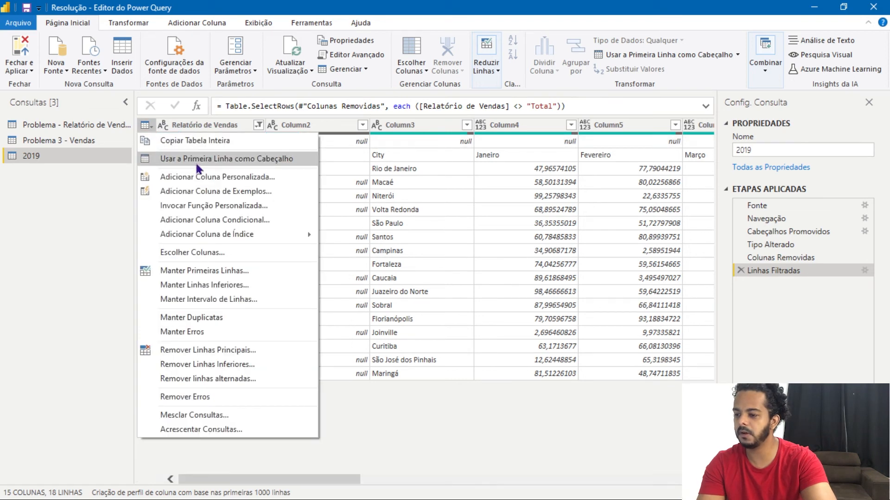
{"action": "left_click", "coordinate": [197, 162]}
{"action": "left_click", "coordinate": [145, 125]}
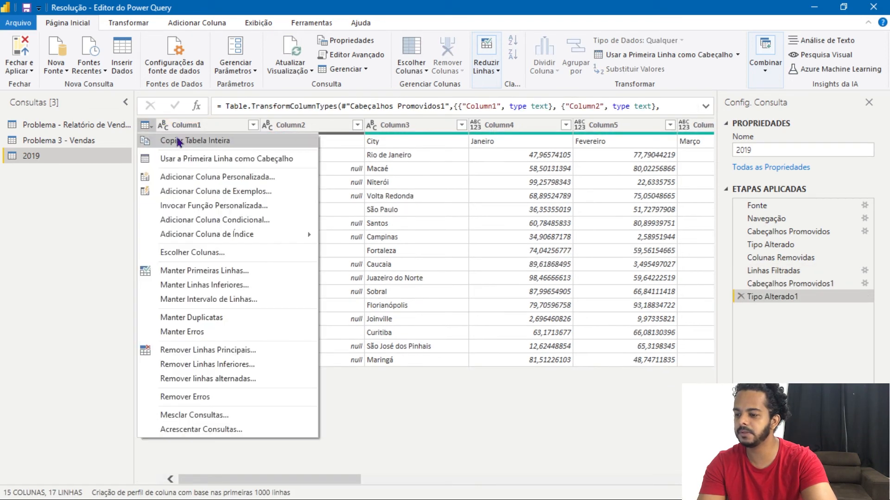
{"action": "left_click", "coordinate": [184, 159]}
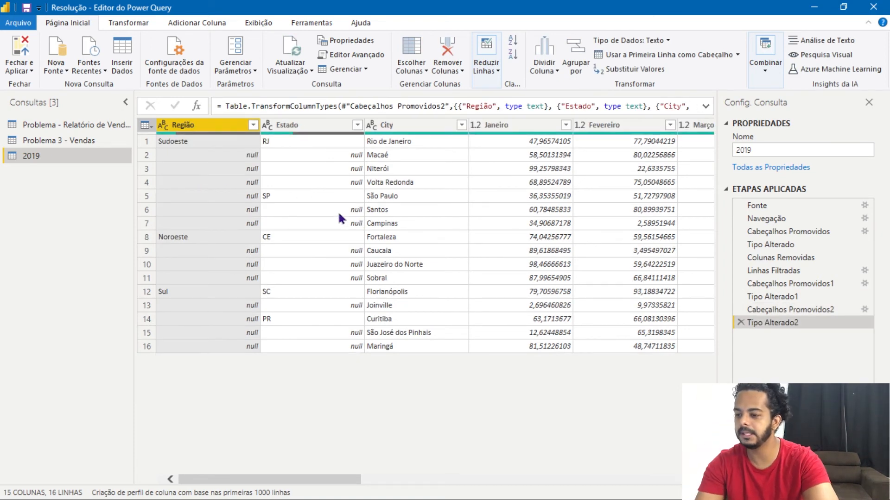
- Rename the City column as Cidade
{"action": "left_click", "coordinate": [283, 126]}
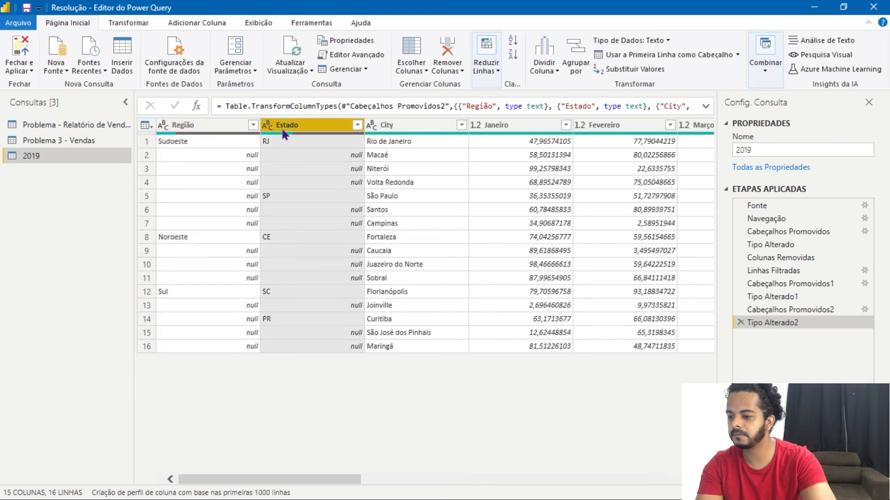
{"action": "double_click", "coordinate": [385, 124]}
{"action": "type", "text": "Cidade"}
{"action": "key", "text": "Return"}
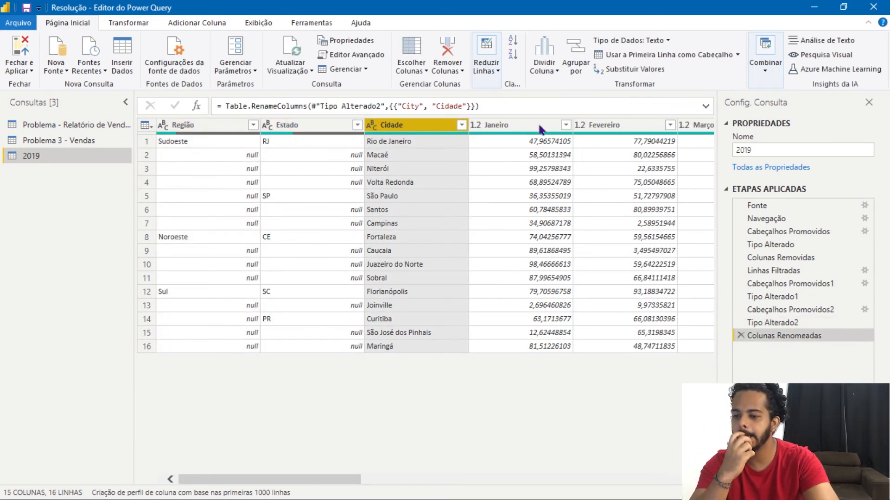
- Examine the separate month columns and the null cells in the Região and Estado columns
{"action": "left_click_drag", "start_coordinate": [355, 477], "coordinate": [579, 477]}
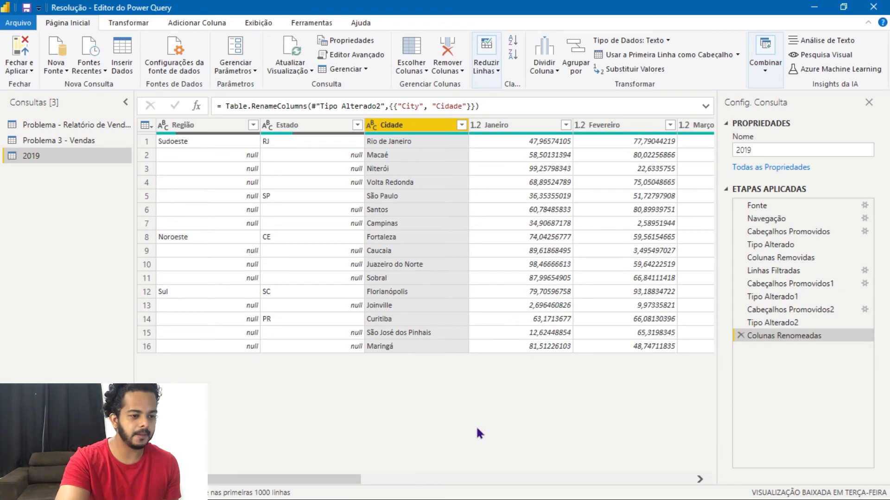
{"action": "left_click", "coordinate": [515, 127]}
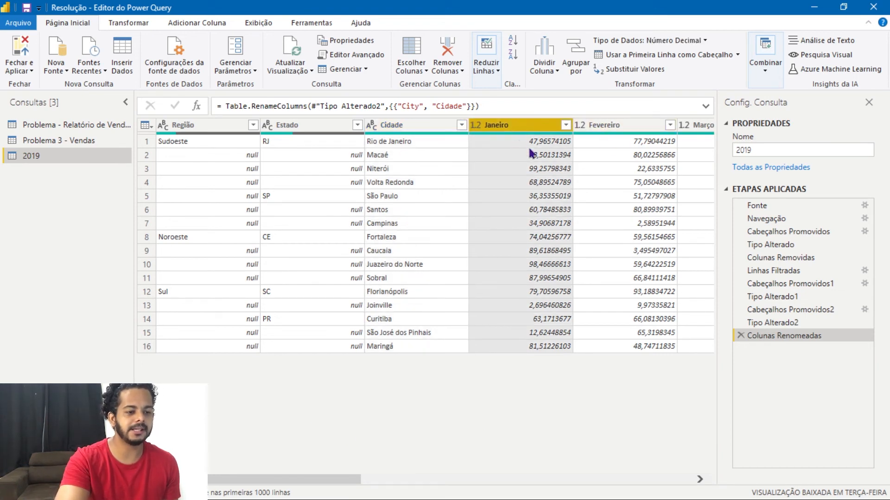
{"action": "left_click_drag", "start_coordinate": [352, 480], "coordinate": [391, 499]}
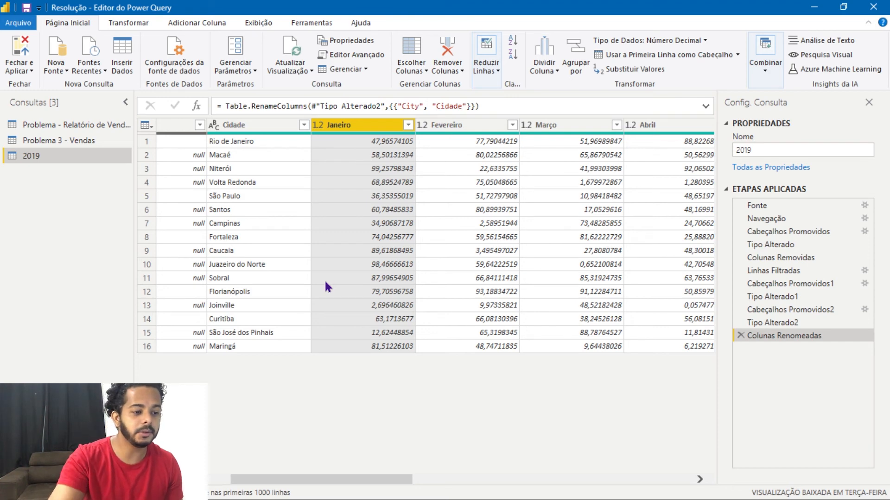
{"action": "left_click_drag", "start_coordinate": [381, 478], "coordinate": [535, 498]}
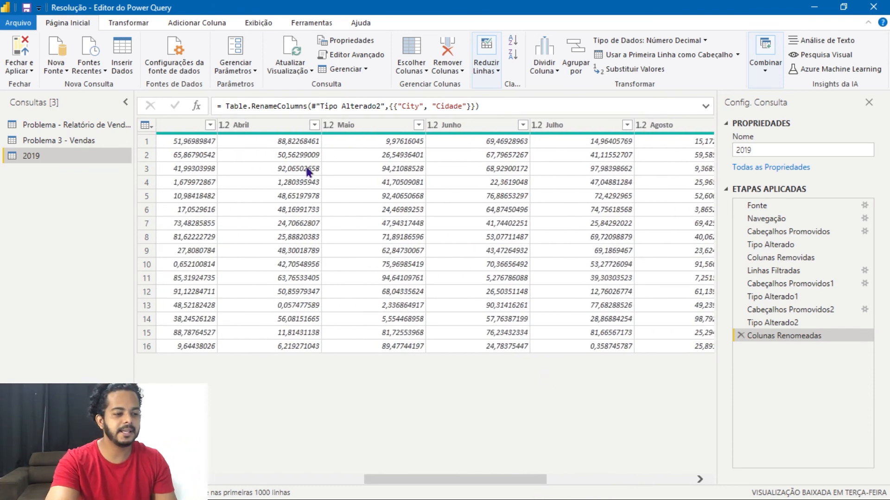
{"action": "left_click_drag", "start_coordinate": [529, 491], "coordinate": [368, 494]}
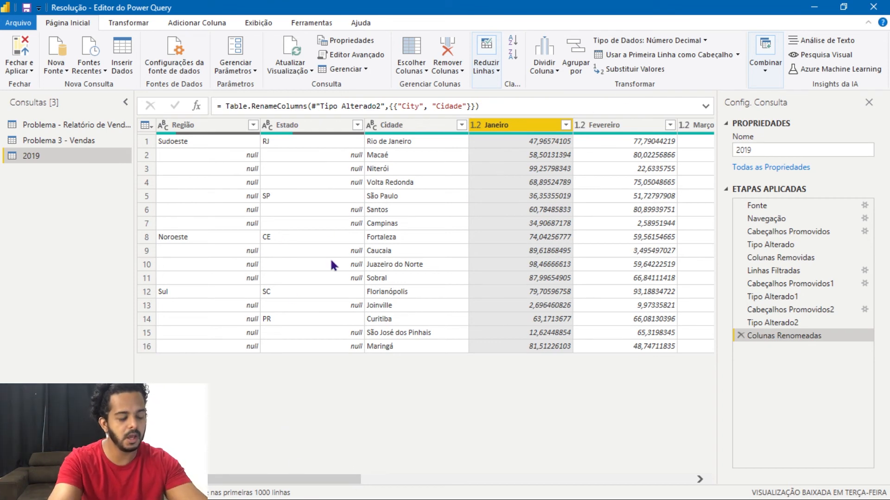
{"action": "left_click", "coordinate": [224, 132]}
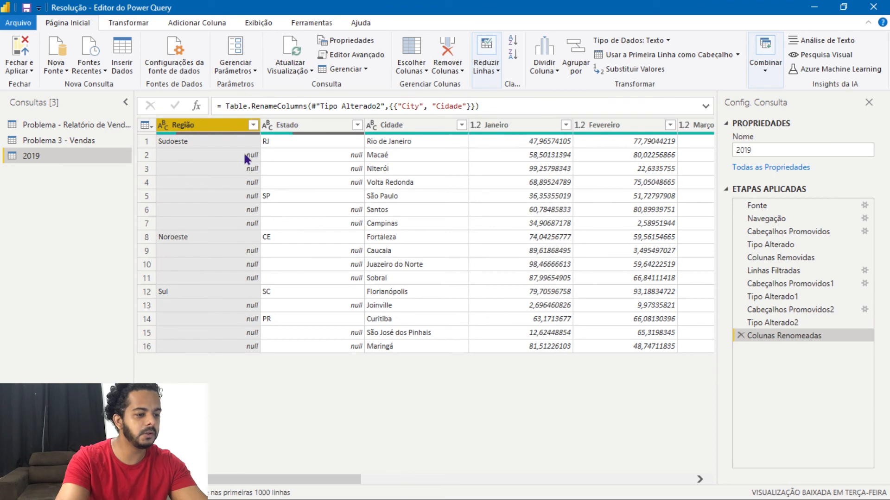
{"action": "left_click", "coordinate": [326, 132]}
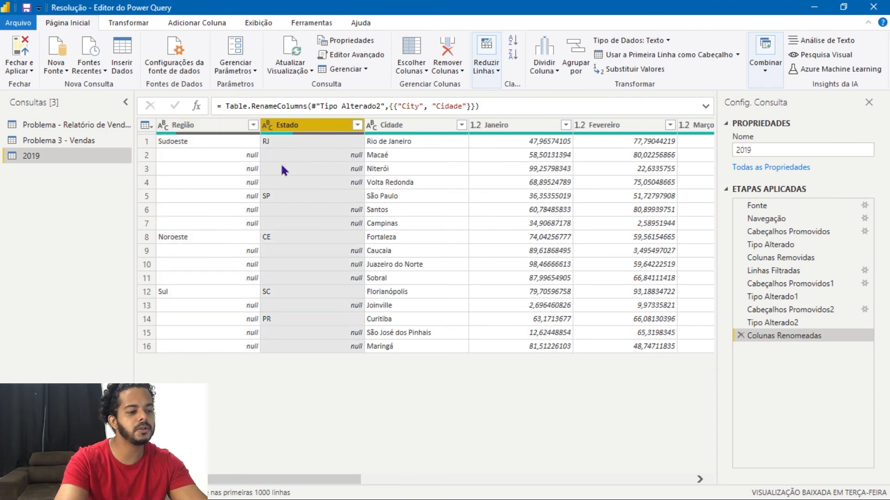
- Fill the null cells of the Região and Estado columns downward with the value above them
{"action": "left_click", "coordinate": [225, 131]}
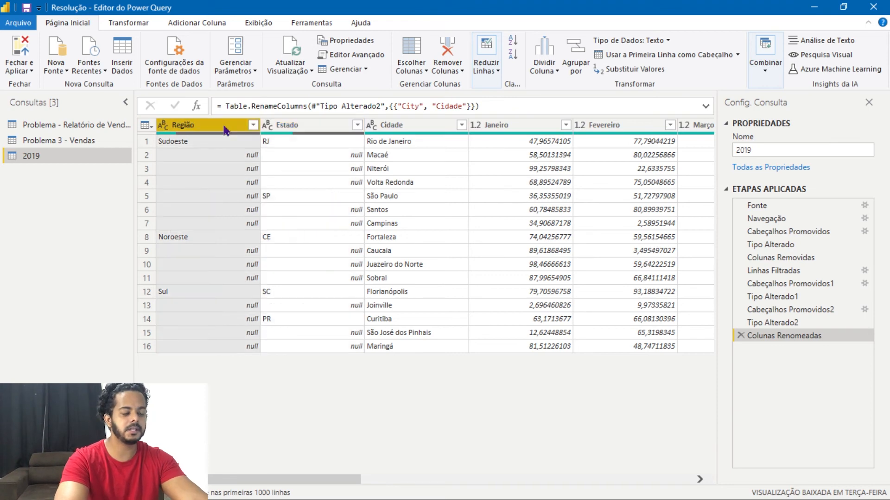
{"action": "right_click", "coordinate": [225, 131]}
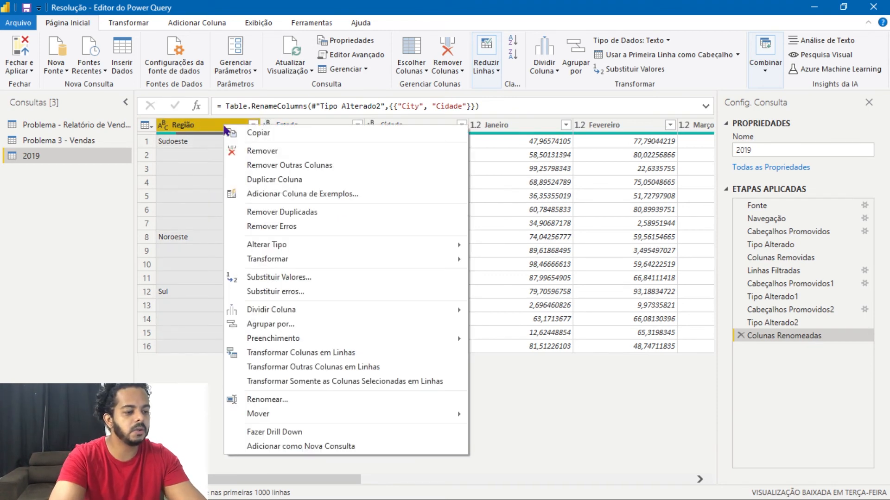
{"action": "mouse_move", "coordinate": [445, 339]}
{"action": "left_click", "coordinate": [508, 340]}
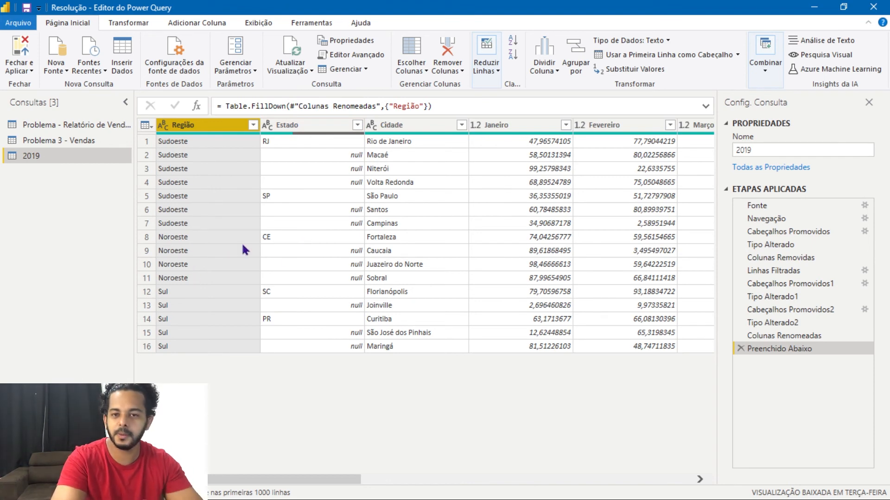
{"action": "left_click", "coordinate": [308, 129]}
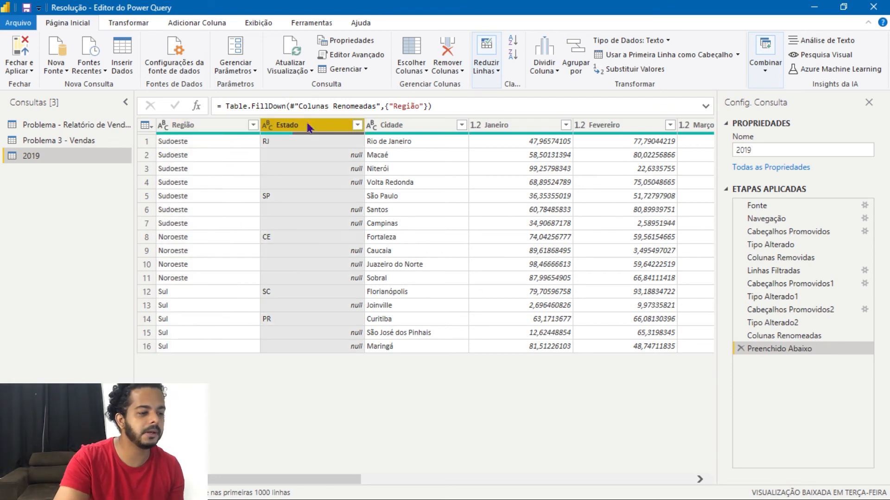
{"action": "right_click", "coordinate": [308, 128]}
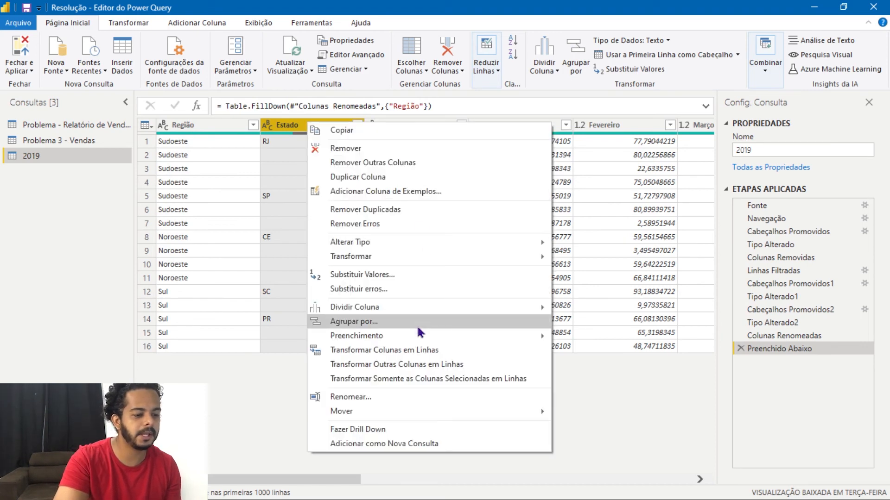
{"action": "mouse_move", "coordinate": [533, 336]}
{"action": "left_click", "coordinate": [598, 340]}
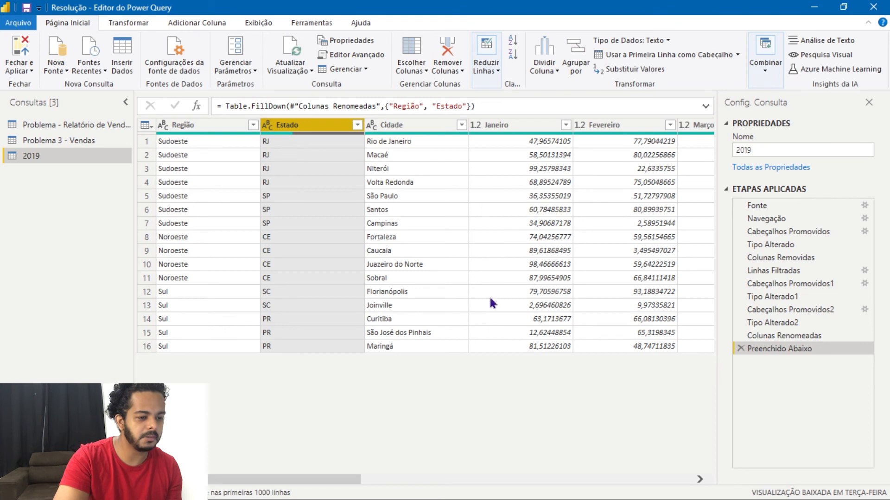
- Unpivot the month columns from Janeiro through Dezembro into rows, keeping Região, Estado and Cidade as columns
{"action": "left_click_drag", "start_coordinate": [352, 481], "coordinate": [307, 496]}
{"action": "left_click", "coordinate": [536, 130]}
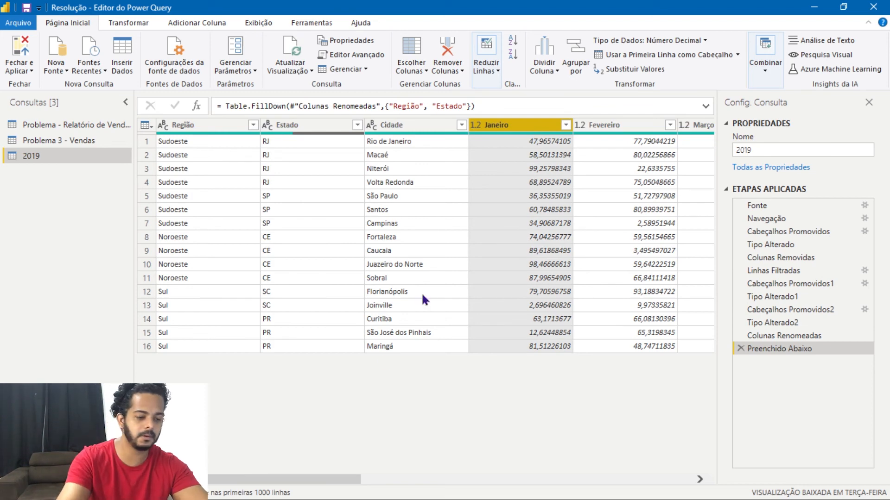
{"action": "left_click_drag", "start_coordinate": [355, 482], "coordinate": [681, 481]}
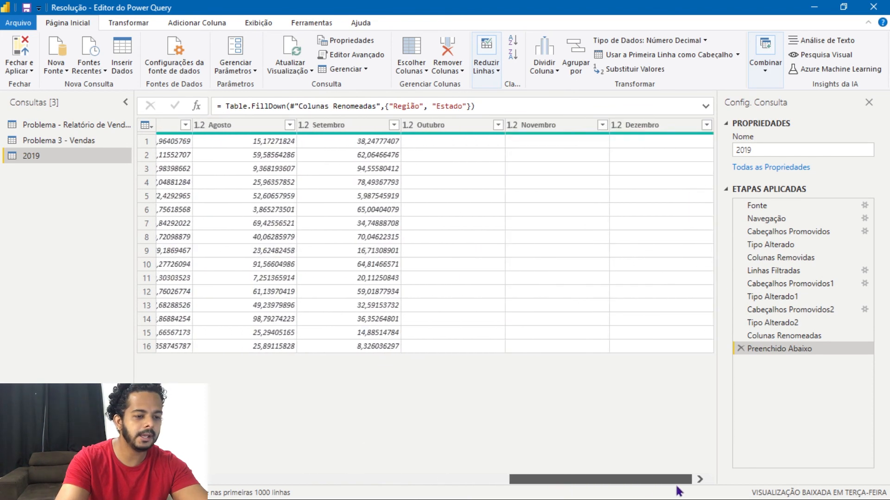
{"action": "left_click", "coordinate": [673, 125], "text": "shift"}
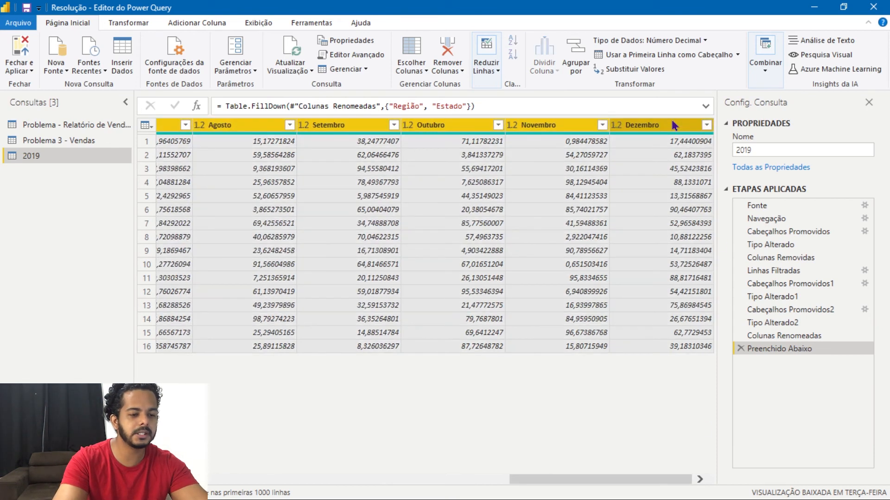
{"action": "left_click_drag", "start_coordinate": [680, 481], "coordinate": [661, 498]}
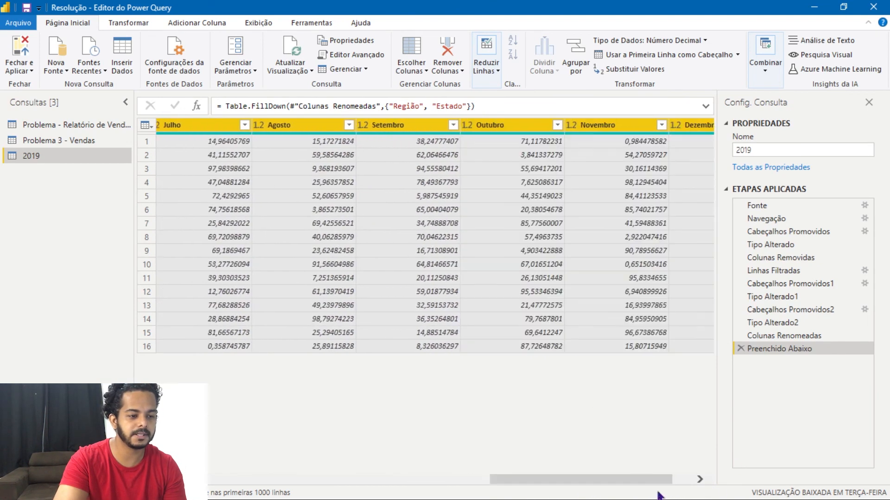
{"action": "right_click", "coordinate": [577, 126]}
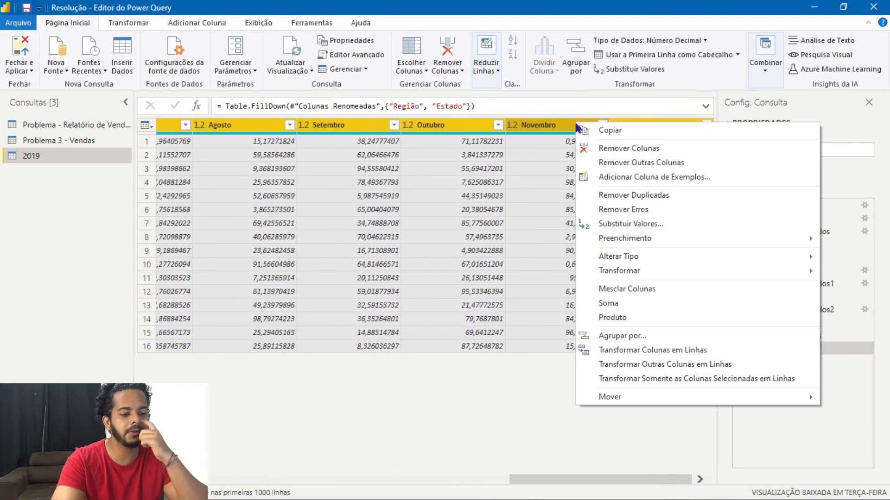
{"action": "left_click", "coordinate": [631, 362]}
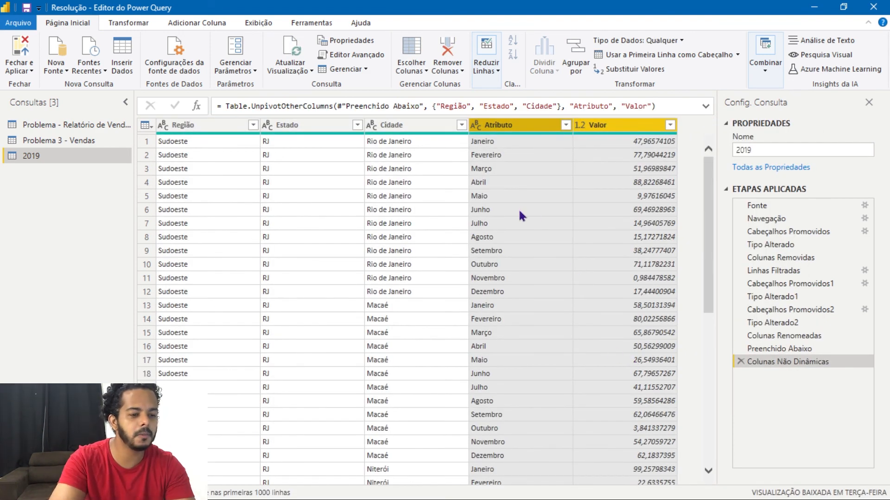
- Rename the Atributo column as Mês
{"action": "scroll", "coordinate": [520, 215], "scroll_direction": "down", "scroll_amount": 4}
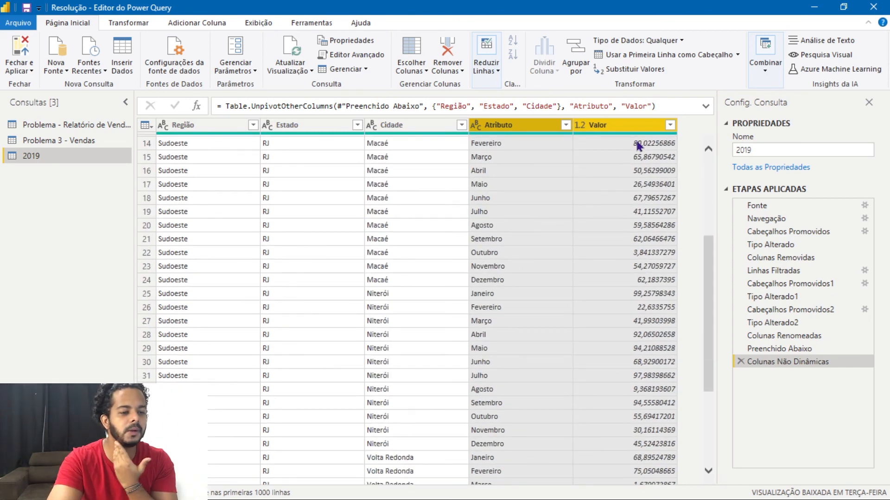
{"action": "scroll", "coordinate": [625, 231], "scroll_direction": "up", "scroll_amount": 4}
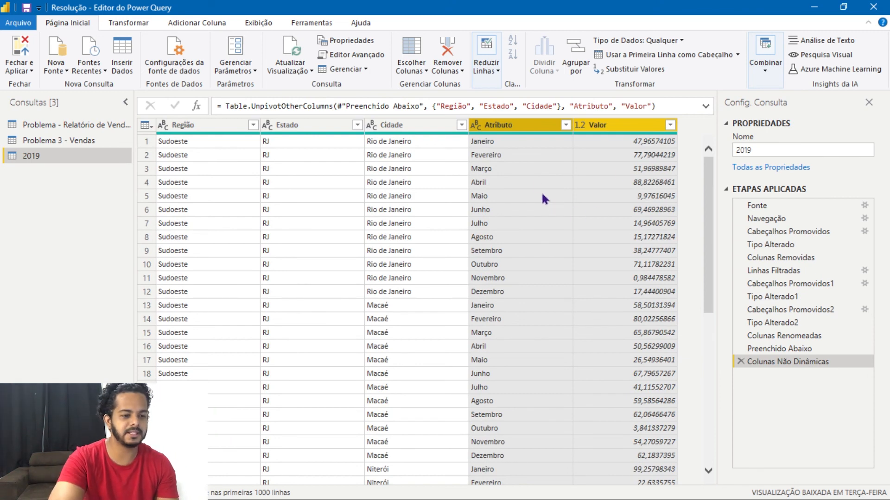
{"action": "double_click", "coordinate": [510, 124]}
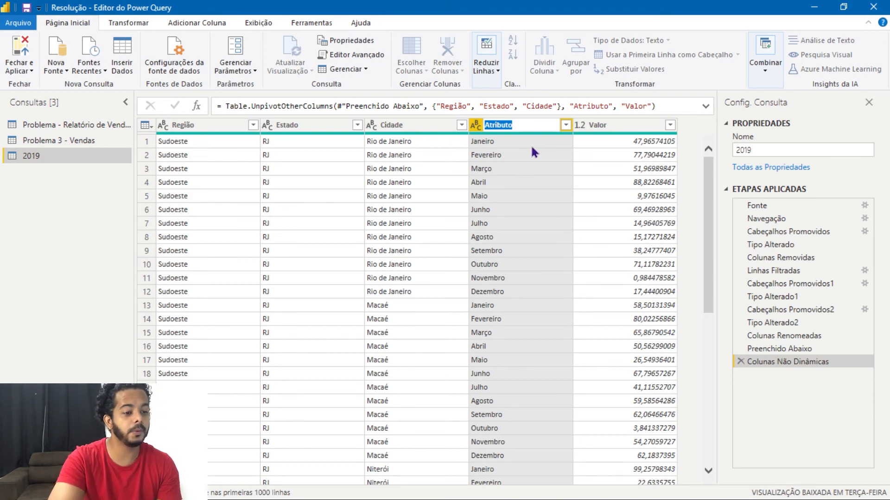
{"action": "type", "text": "Mês4"}
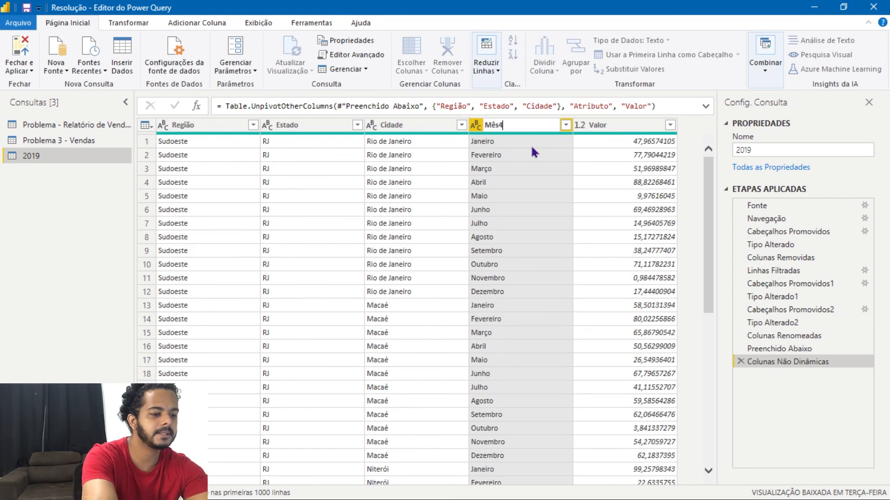
{"action": "key", "text": "BackSpace"}
{"action": "key", "text": "Return"}
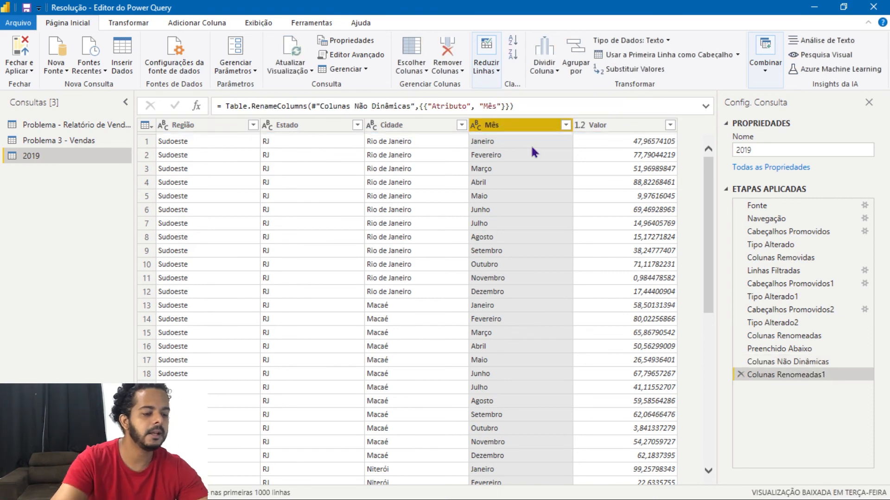
- Examine the unpivoted rows of the 2019 query across the Região, Estado, Cidade, Mês and Valor columns
{"action": "scroll", "coordinate": [534, 187], "scroll_direction": "down", "scroll_amount": 12}
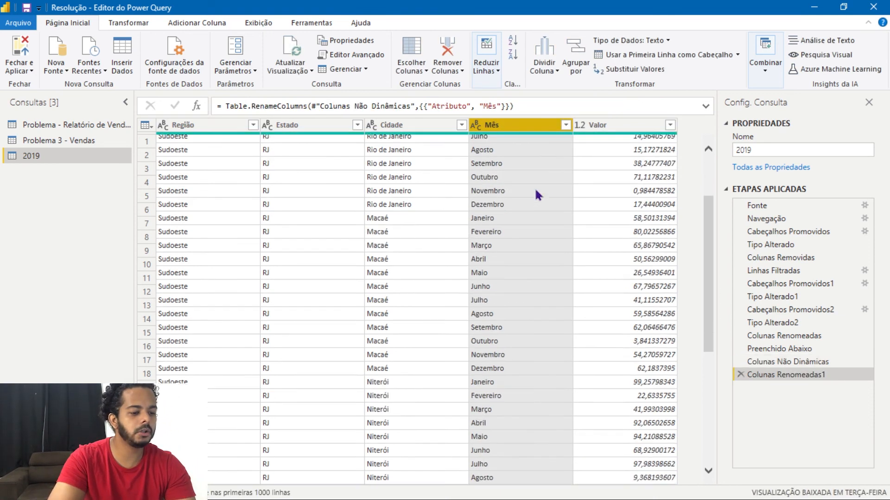
{"action": "scroll", "coordinate": [538, 195], "scroll_direction": "down", "scroll_amount": 20}
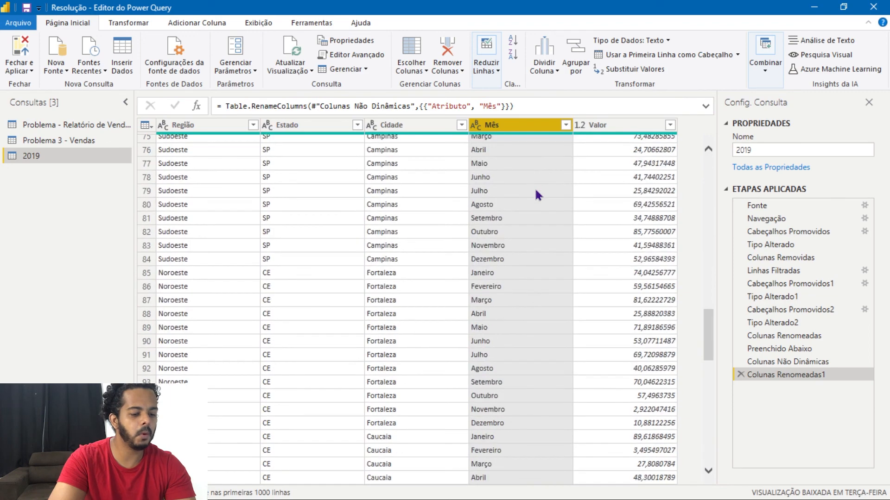
{"action": "scroll", "coordinate": [537, 195], "scroll_direction": "up", "scroll_amount": 20}
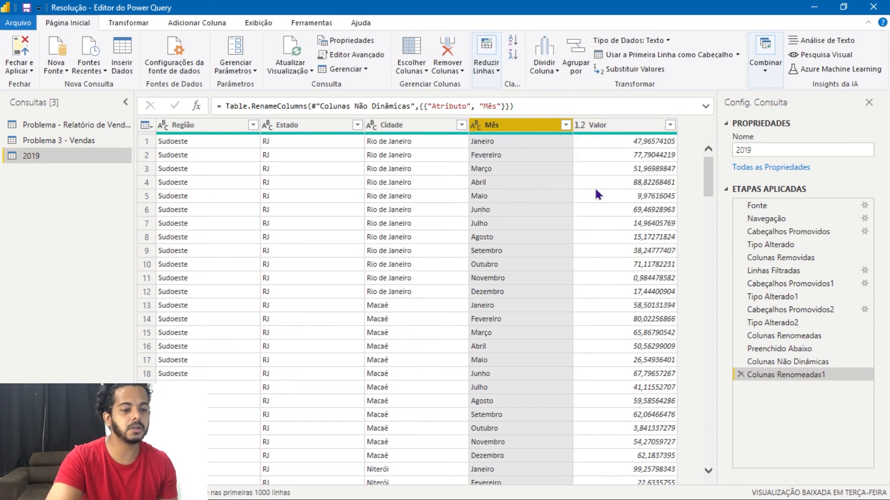
{"action": "left_click", "coordinate": [229, 125]}
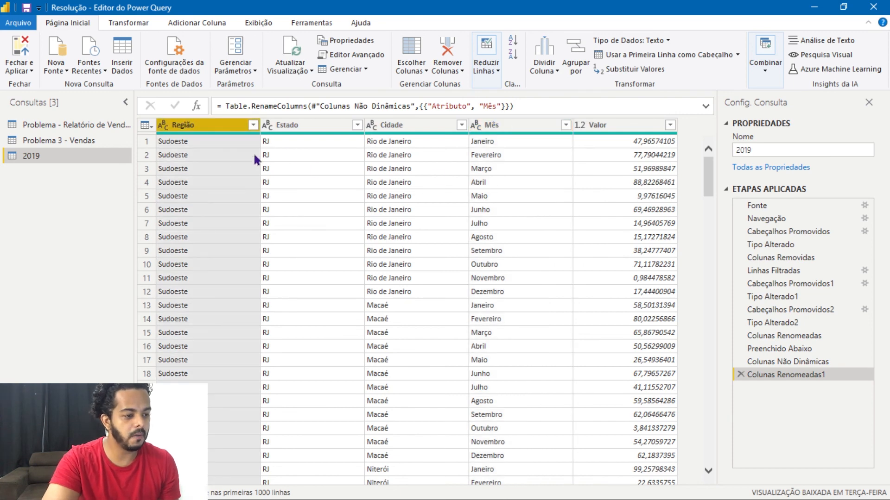
{"action": "left_click", "coordinate": [296, 126]}
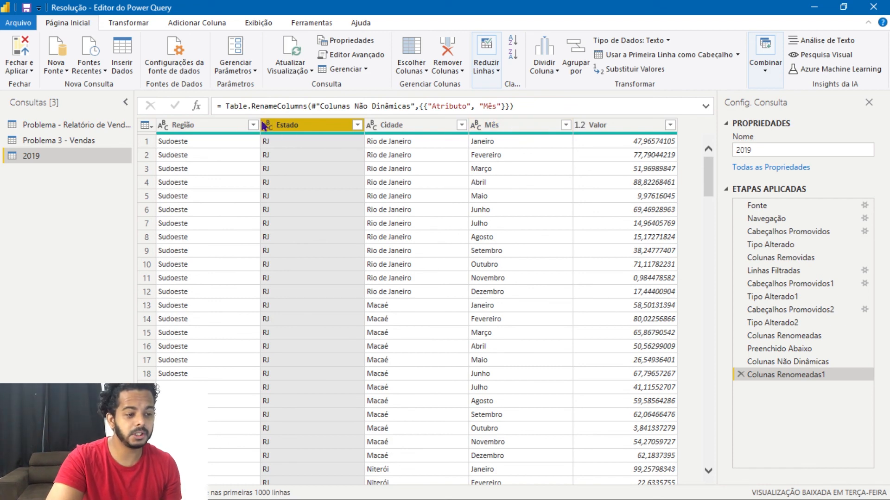
{"action": "left_click", "coordinate": [408, 126]}
{"action": "left_click", "coordinate": [505, 129]}
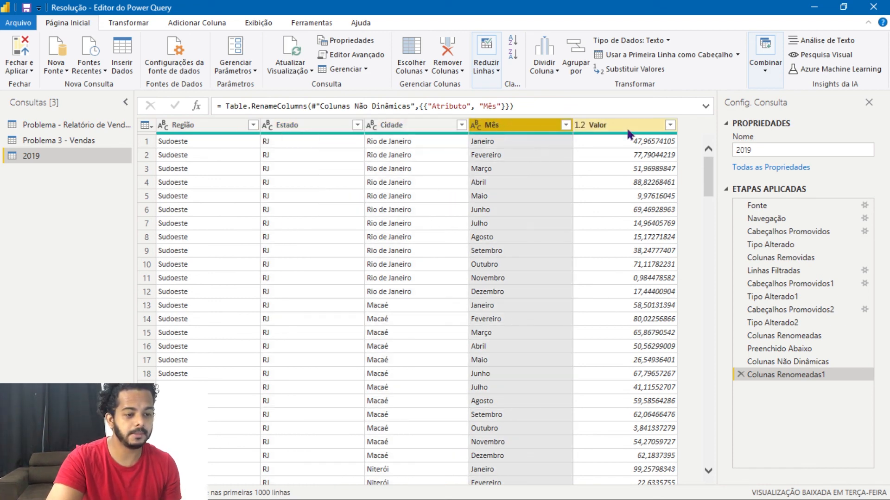
{"action": "left_click", "coordinate": [628, 129]}
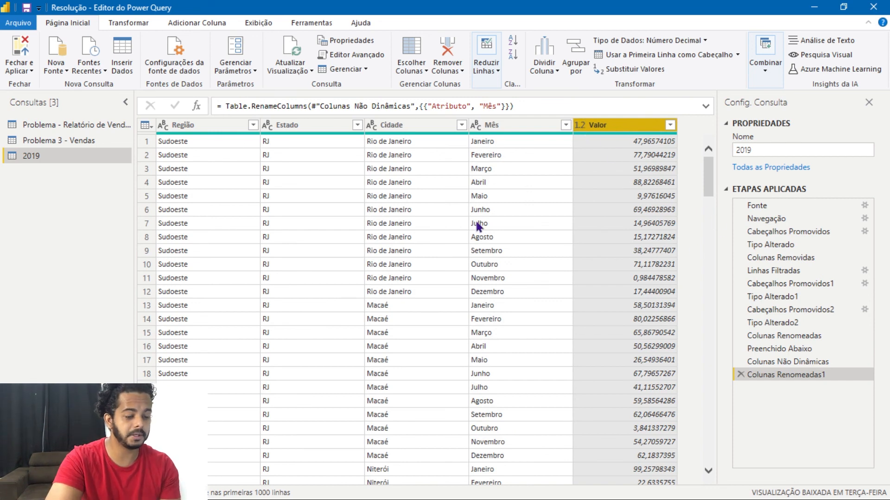
{"action": "scroll", "coordinate": [477, 225], "scroll_direction": "down", "scroll_amount": 20}
{"action": "scroll", "coordinate": [478, 226], "scroll_direction": "down", "scroll_amount": 13}
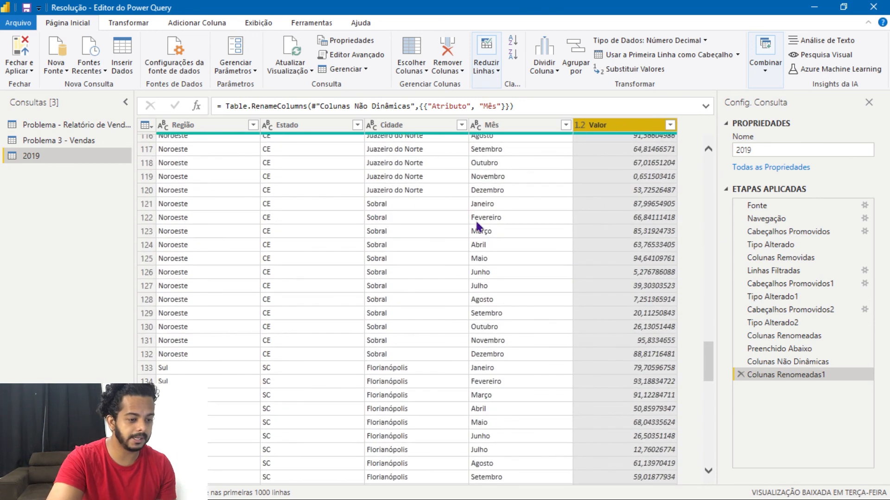
{"action": "scroll", "coordinate": [478, 226], "scroll_direction": "up", "scroll_amount": 20}
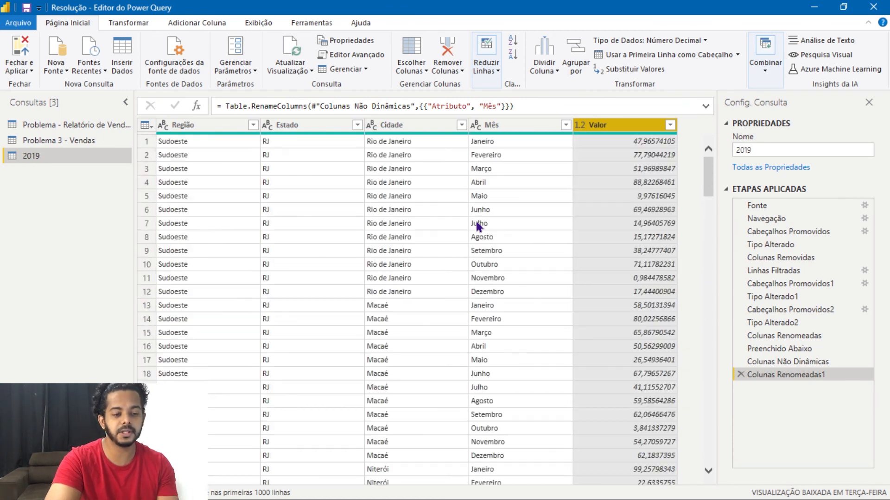
{"action": "left_click", "coordinate": [215, 128]}
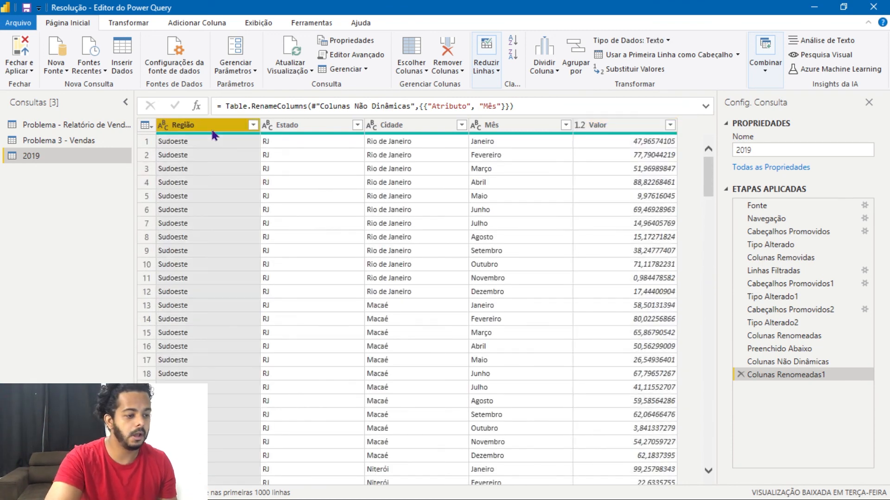
- Close the query editor and apply the pending query changes to the report
{"action": "left_click", "coordinate": [21, 71]}
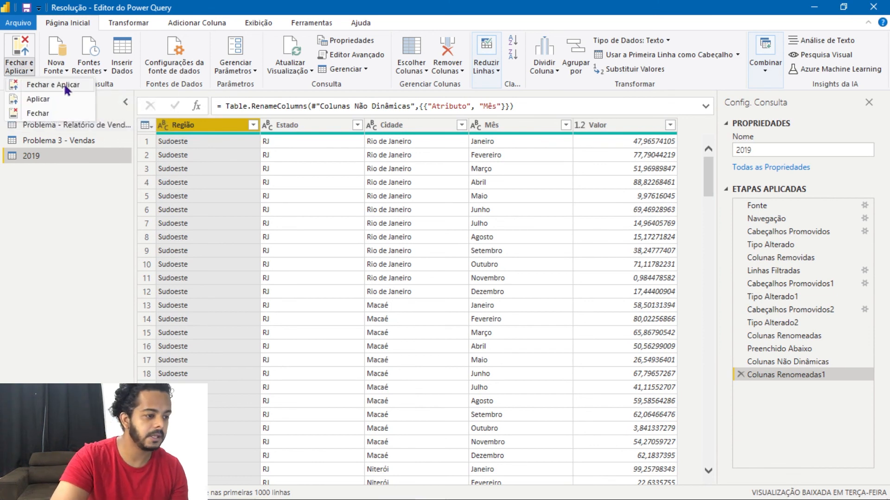
{"action": "left_click", "coordinate": [64, 85]}
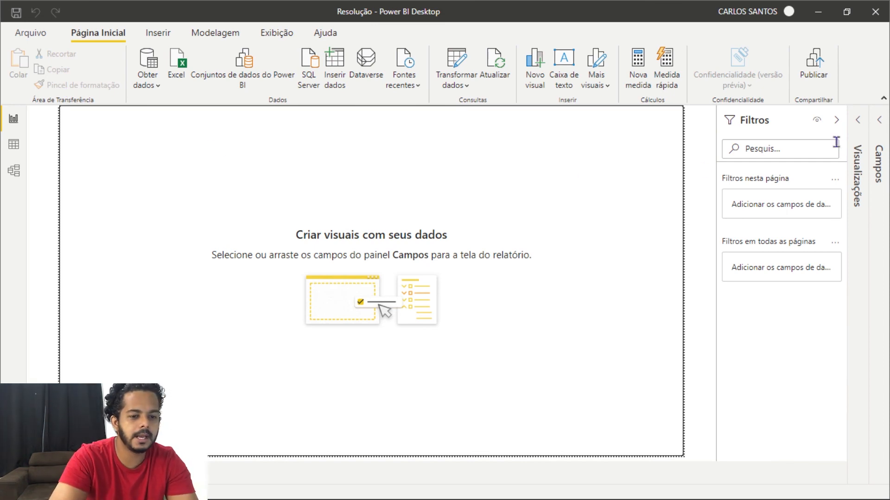
- Add a line chart to the upper part of the blank report page
{"action": "left_click", "coordinate": [857, 160]}
{"action": "left_click", "coordinate": [760, 160]}
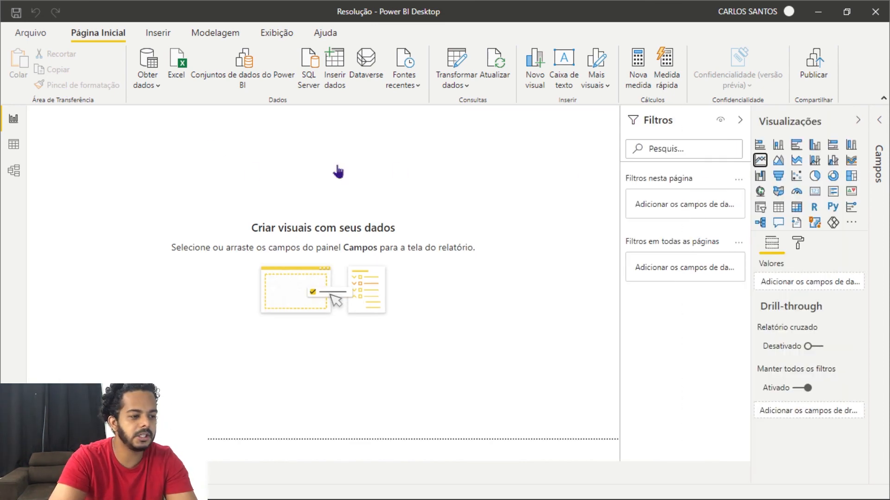
{"action": "left_click_drag", "start_coordinate": [213, 266], "coordinate": [411, 284]}
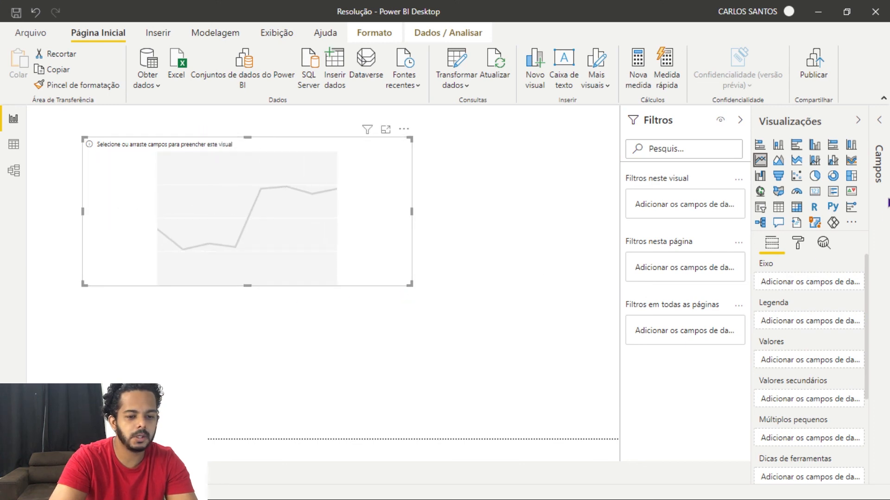
- Assign the 2019 table's Mês field to the line chart's axis and its Valor field to the values
{"action": "left_click", "coordinate": [884, 184]}
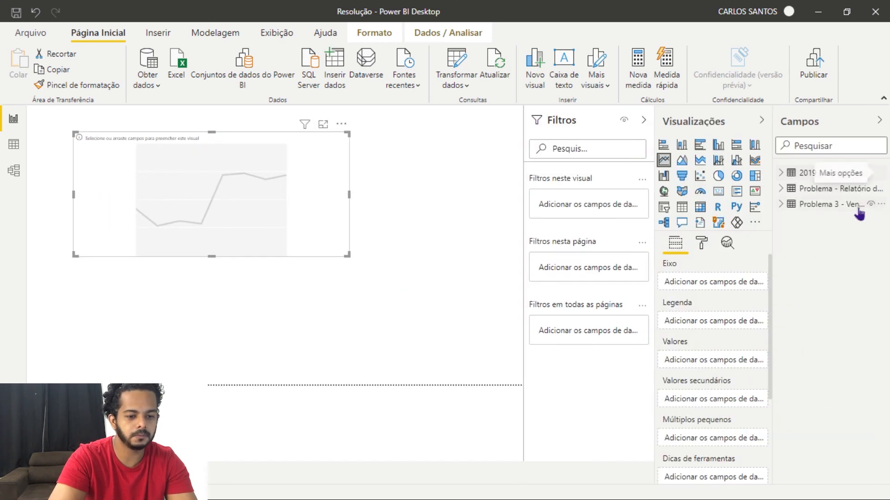
{"action": "left_click", "coordinate": [781, 175]}
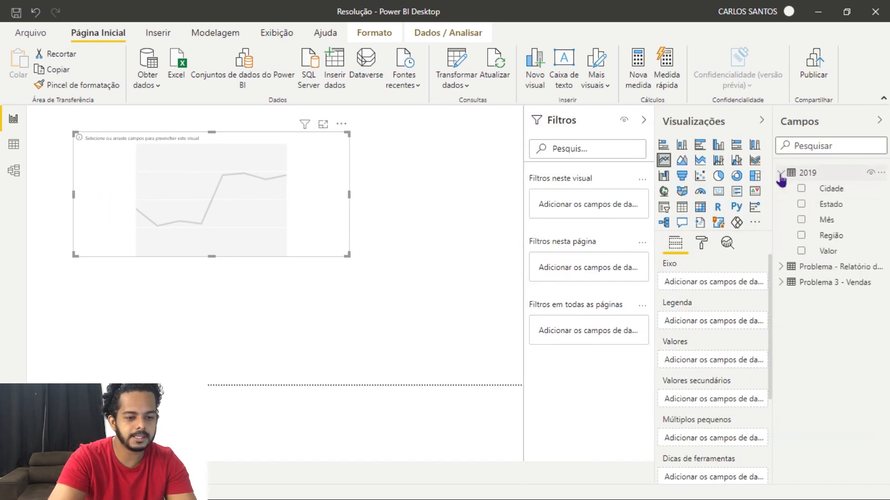
{"action": "left_click", "coordinate": [801, 220]}
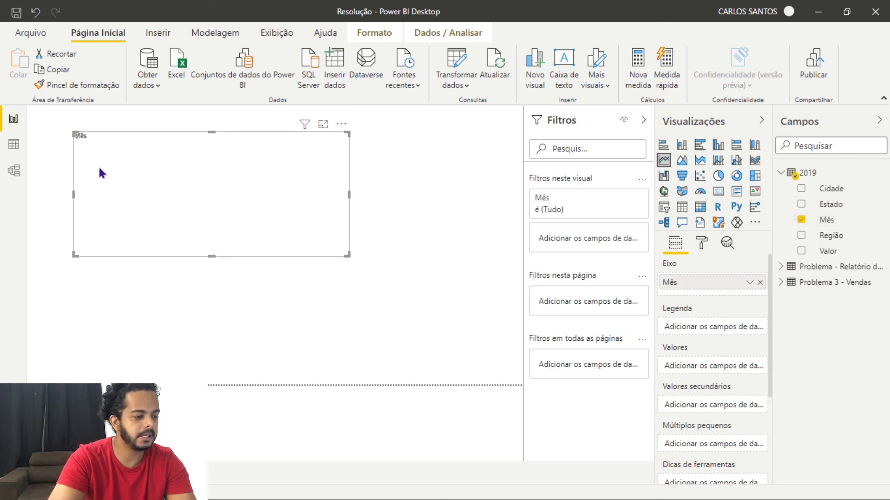
{"action": "left_click", "coordinate": [801, 251]}
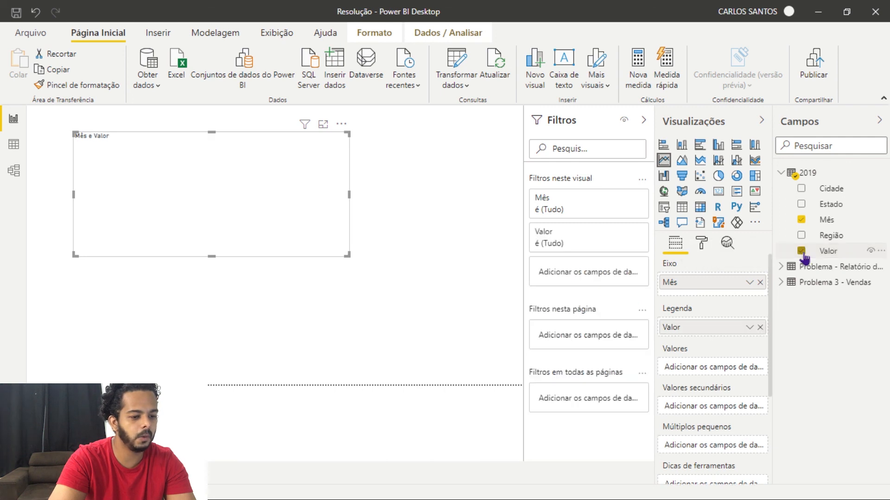
{"action": "left_click_drag", "start_coordinate": [695, 327], "coordinate": [706, 371]}
- Aggregate Valor as a sum (Soma) in the line chart and enlarge the chart on the page
{"action": "left_click", "coordinate": [749, 367]}
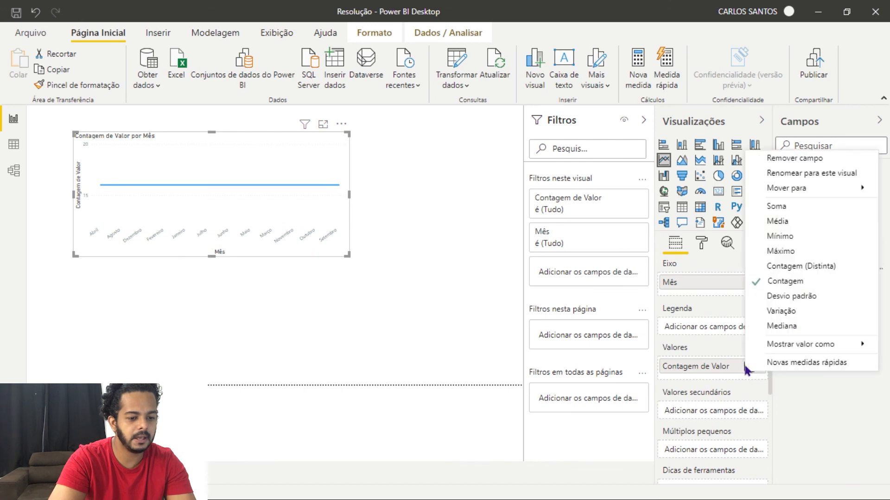
{"action": "left_click", "coordinate": [788, 206]}
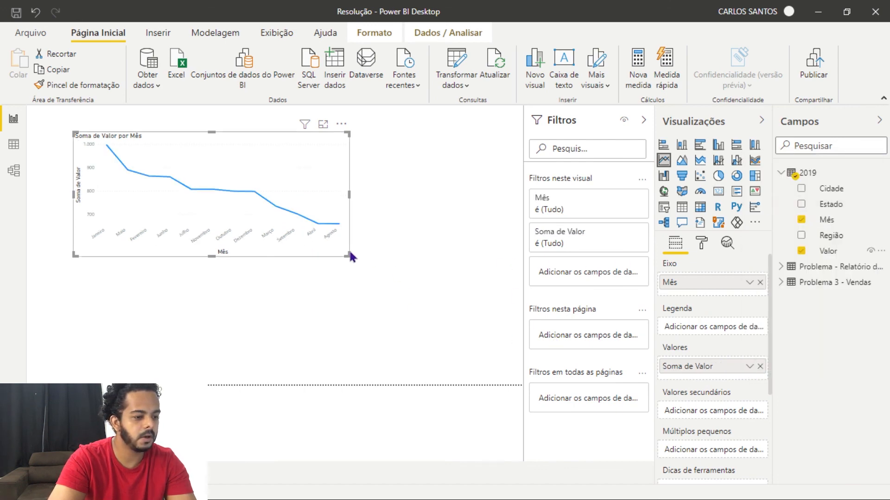
{"action": "left_click_drag", "start_coordinate": [348, 254], "coordinate": [465, 302]}
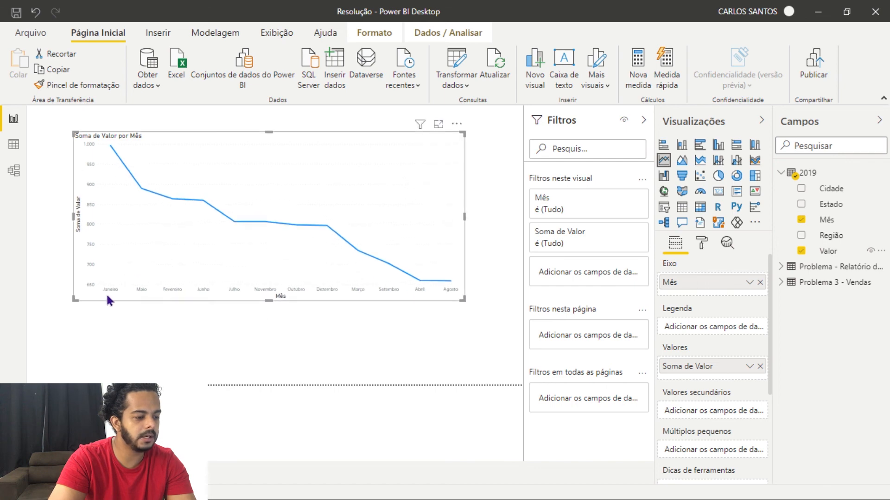